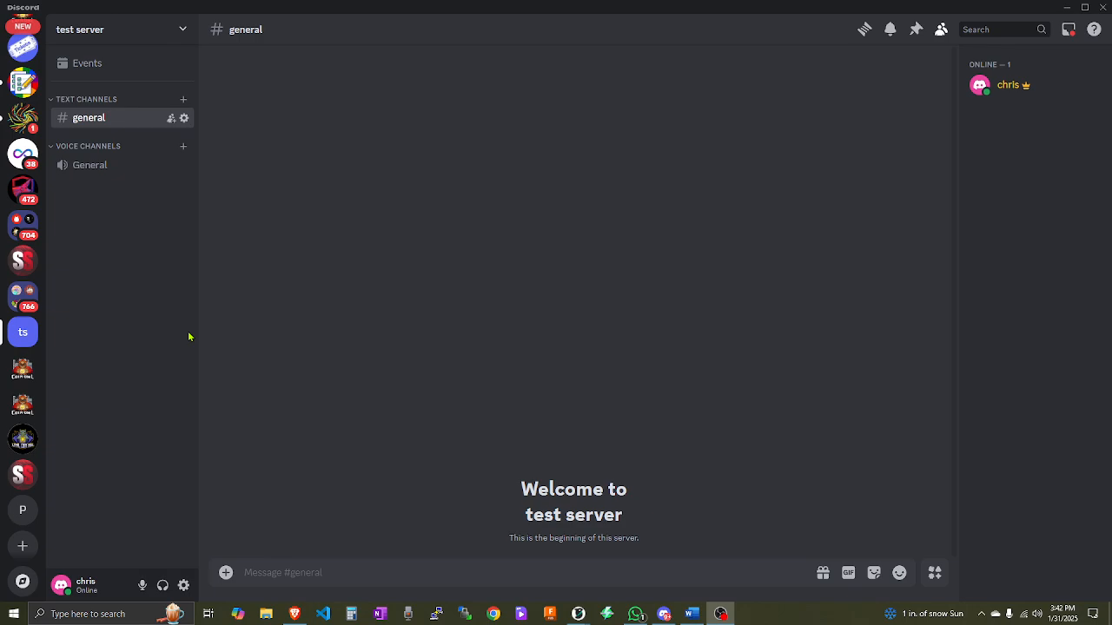
Open the App Directory for the test server and search it for "clockin".
left_click(150, 317)
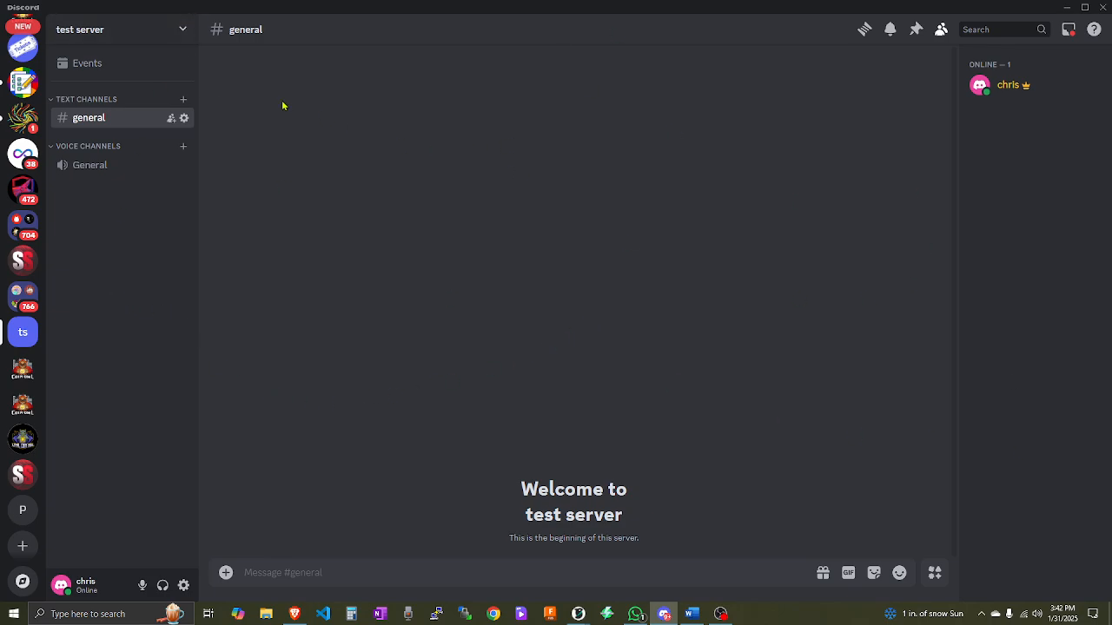
left_click(185, 31)
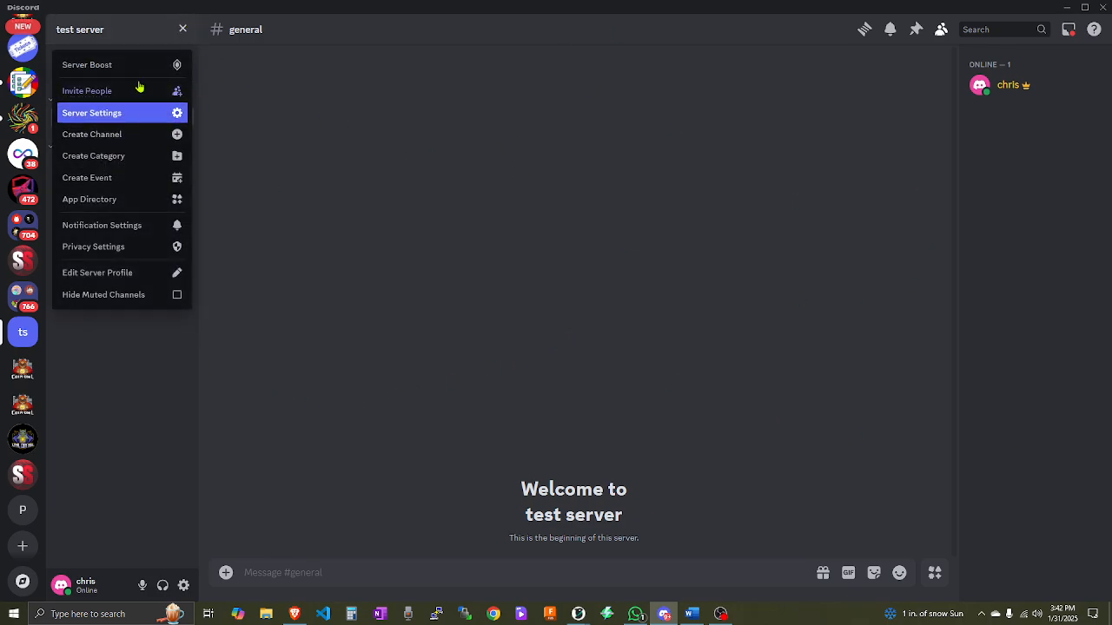
left_click(90, 202)
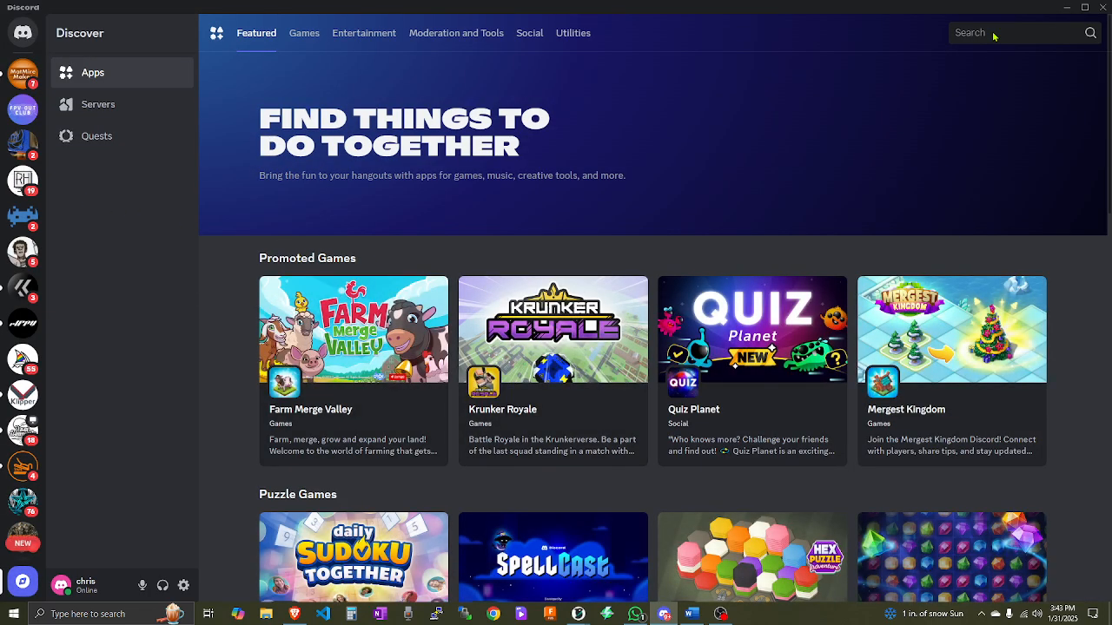
left_click(992, 33)
type("clockin")
key("Return")
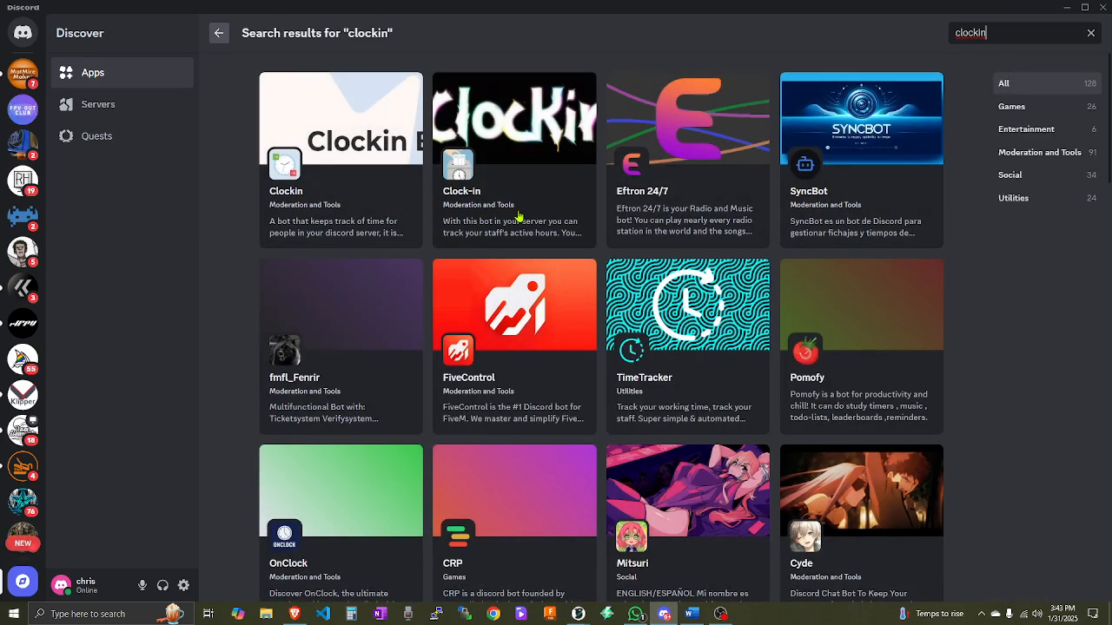
Open the Clock-in app's listing and review its overview, slash commands and required permissions.
left_click(489, 202)
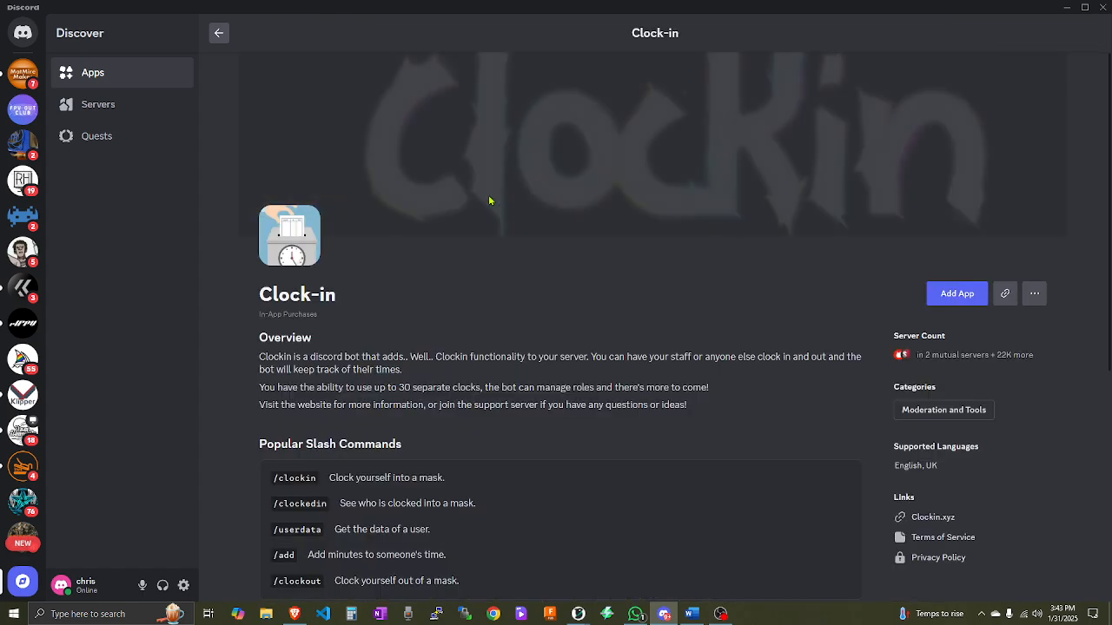
scroll(653, 444, "down", 2)
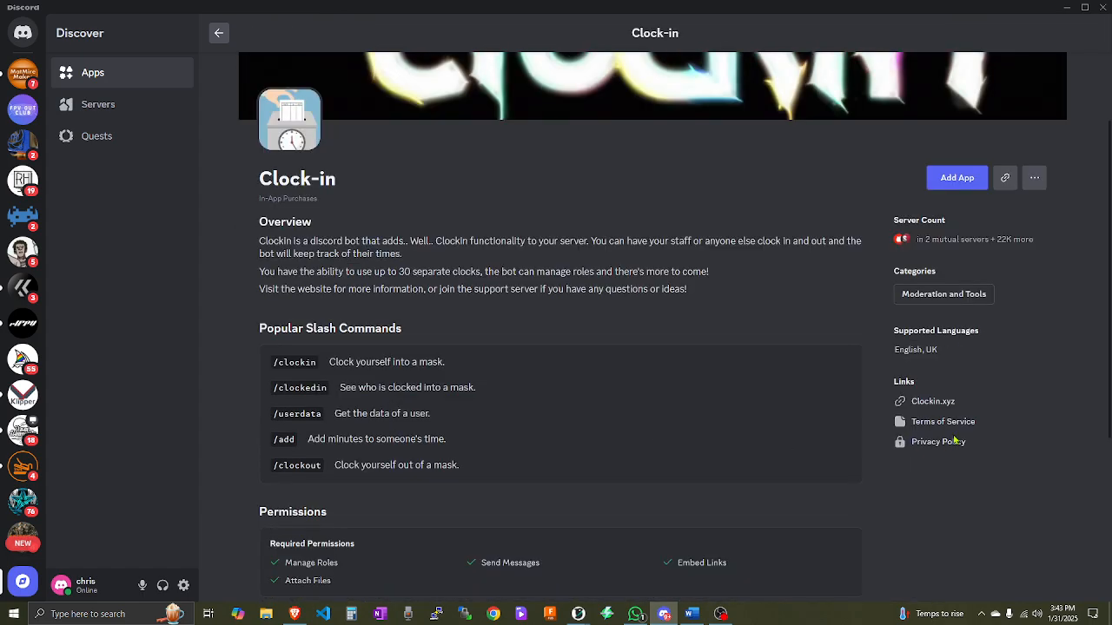
scroll(934, 408, "up", 1)
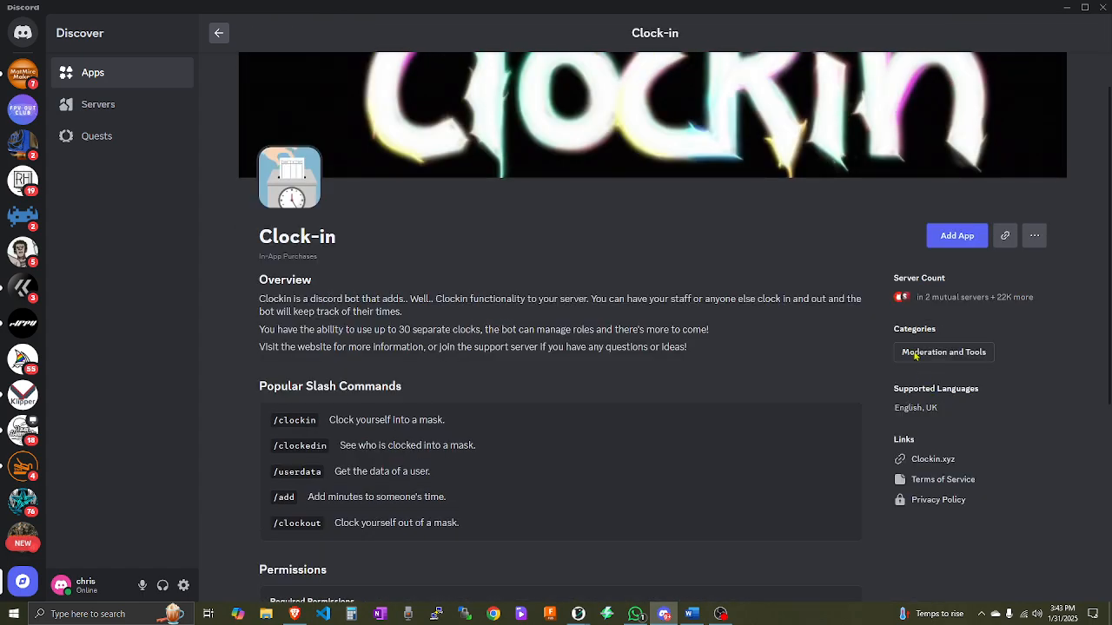
scroll(695, 388, "up", 1)
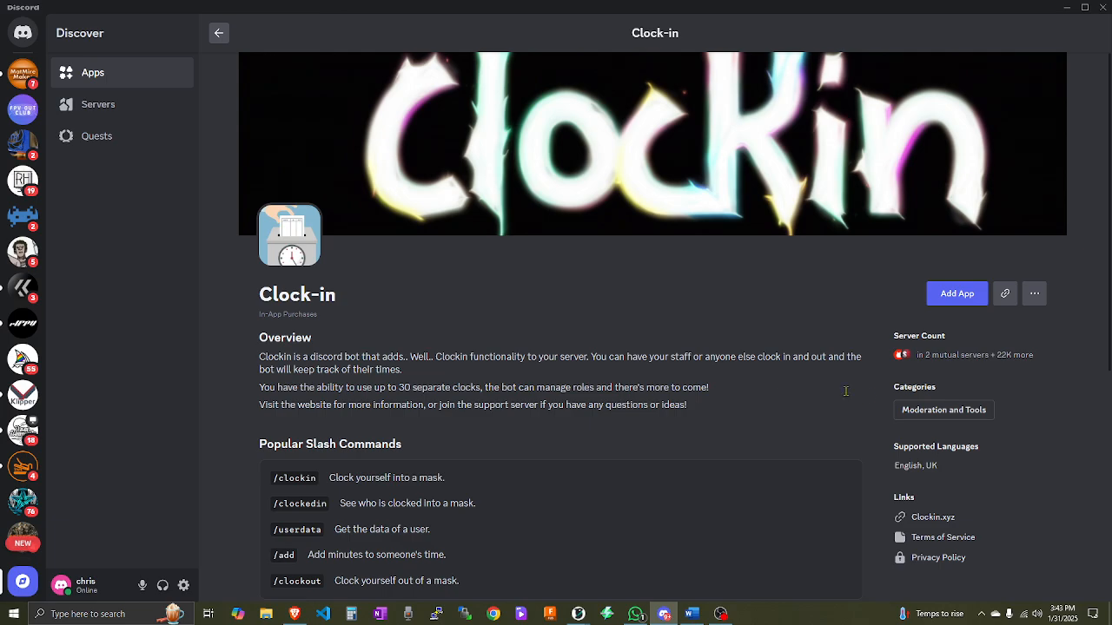
Add the Clock-in app to test server, authorize all its requested permissions and go to that server.
left_click(956, 294)
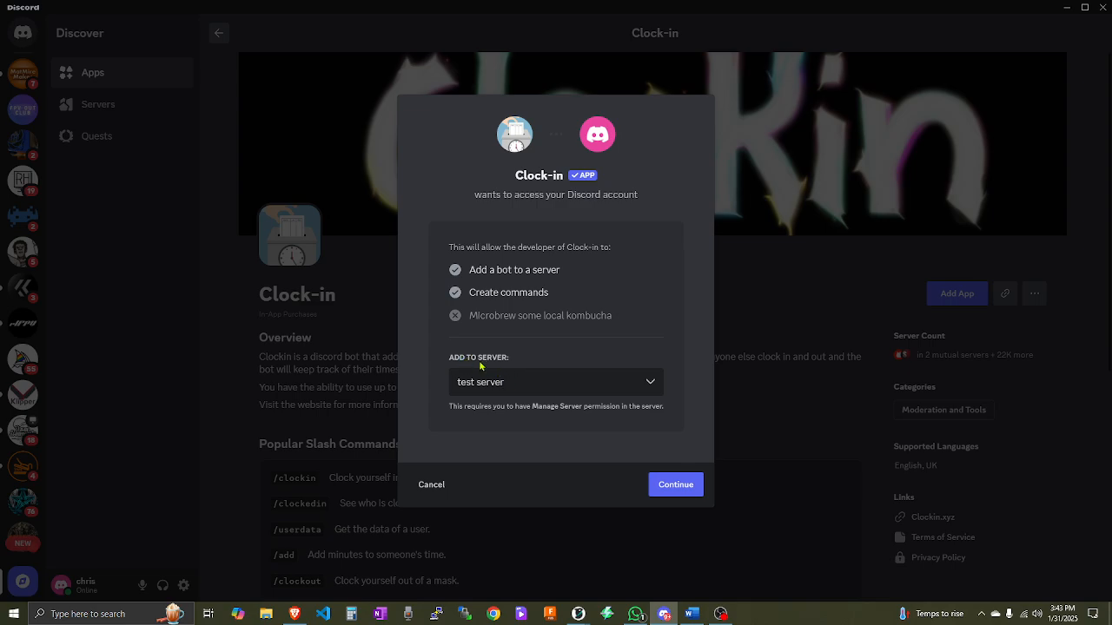
left_click(535, 389)
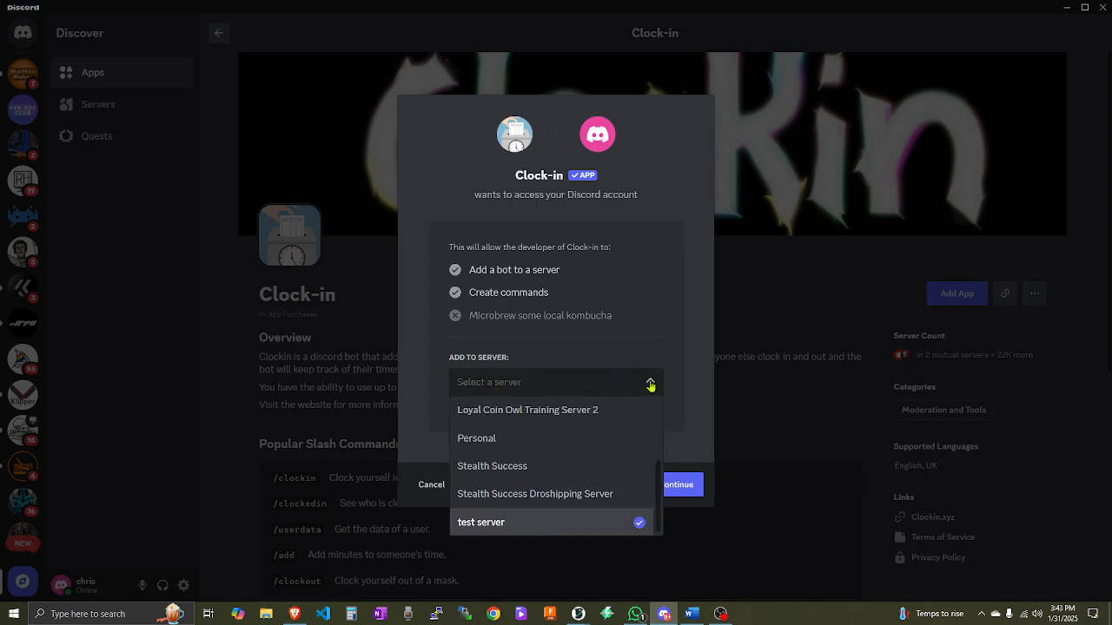
left_click(650, 382)
left_click(649, 382)
left_click(549, 512)
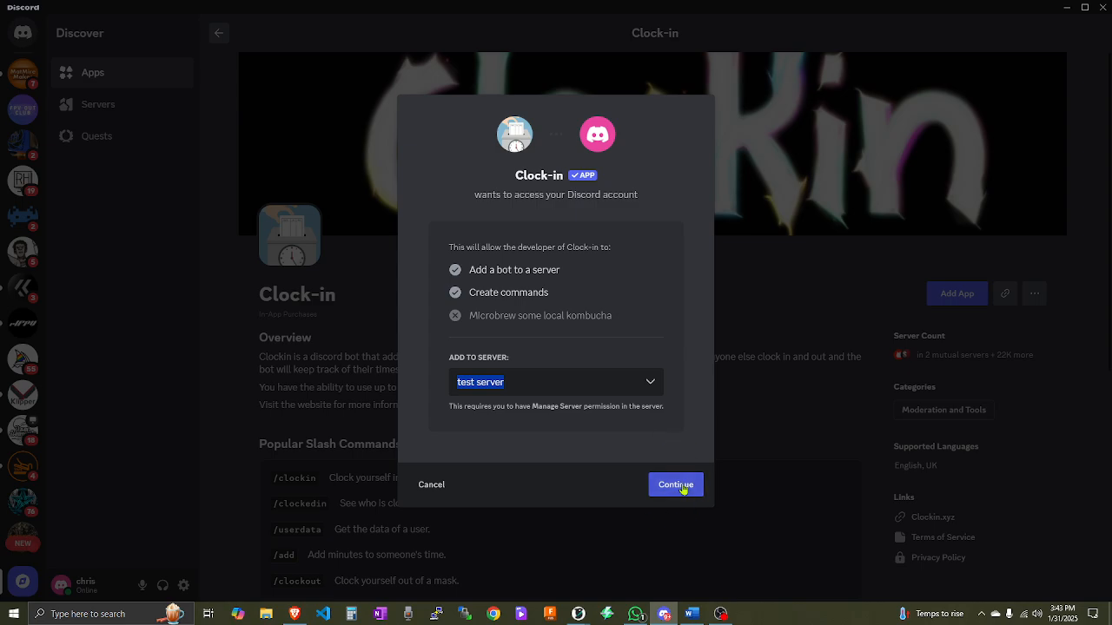
left_click(679, 484)
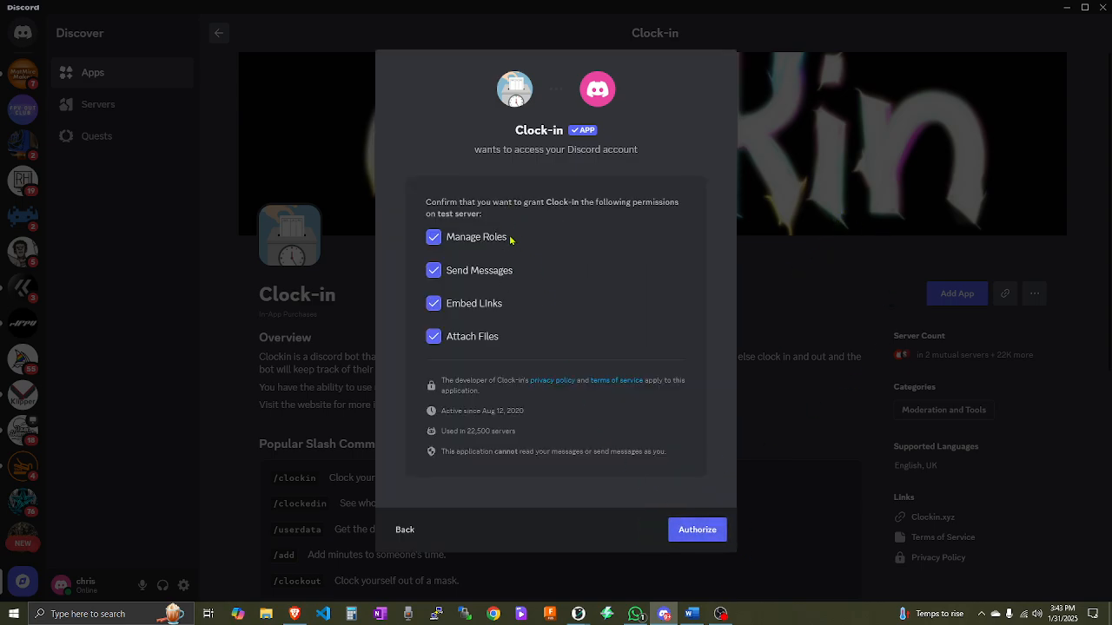
left_click(678, 534)
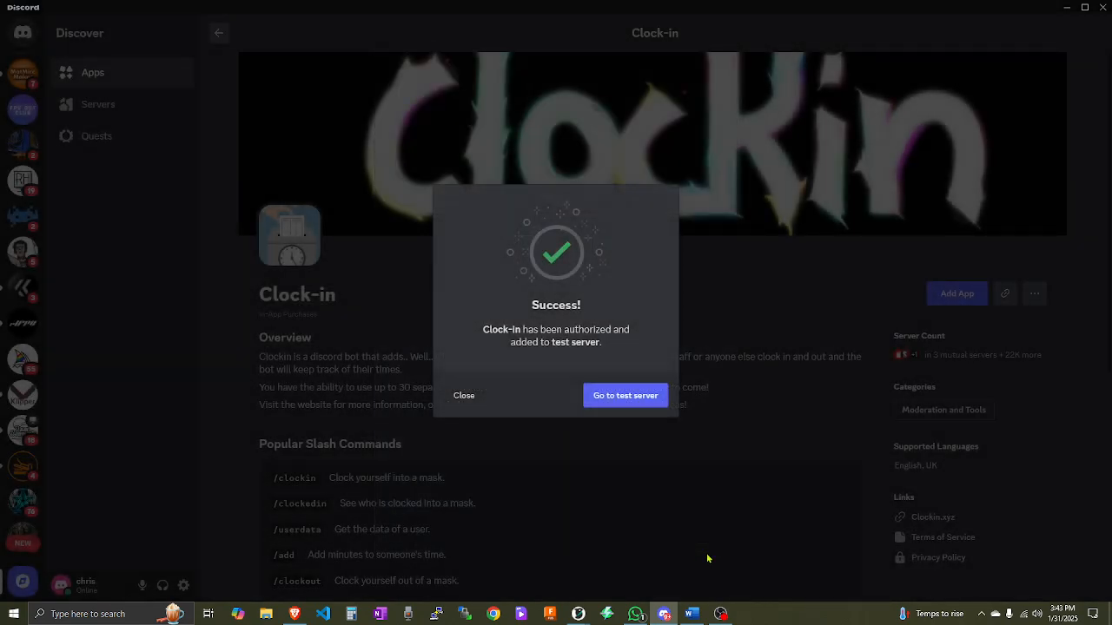
left_click(651, 406)
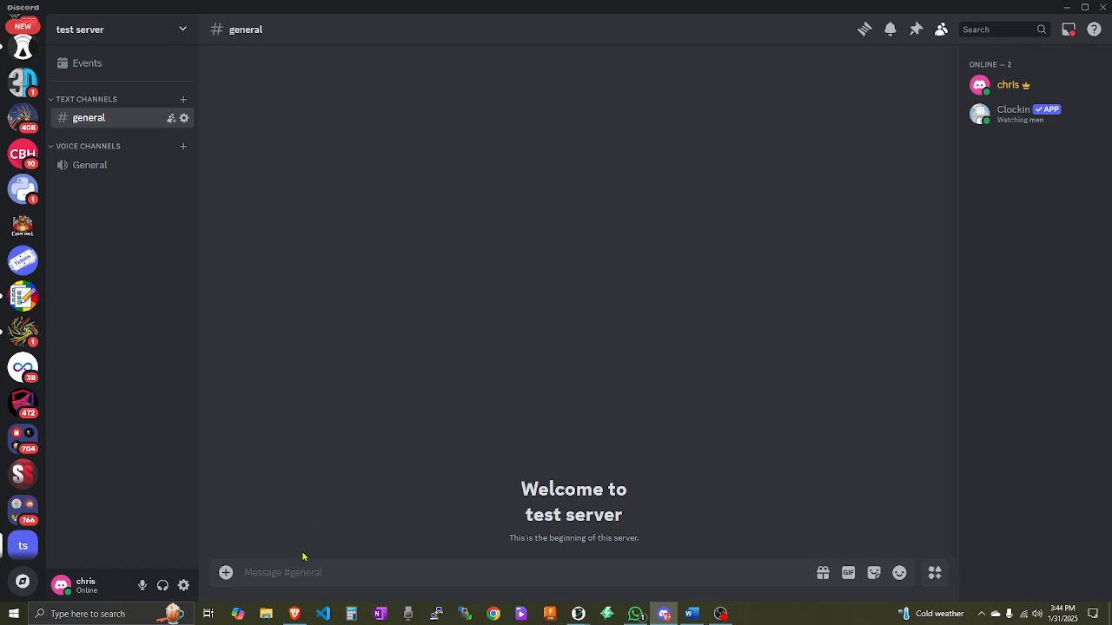
Browse the Clockin slash commands in the general channel and run /masklist.
type("/")
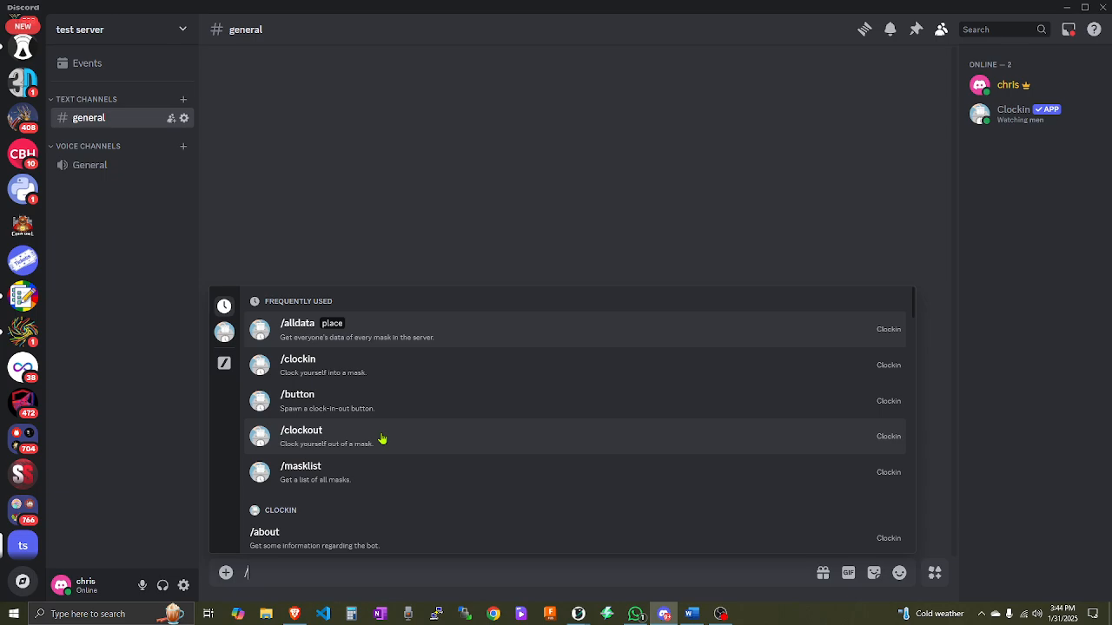
scroll(307, 477, "down", 8)
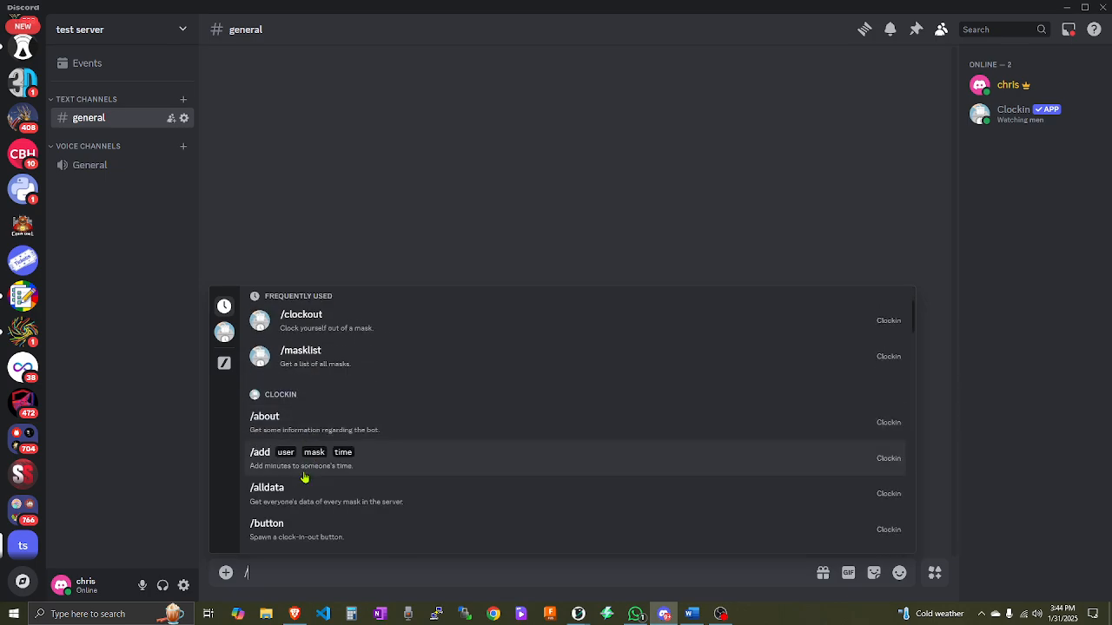
scroll(347, 504, "down", 5)
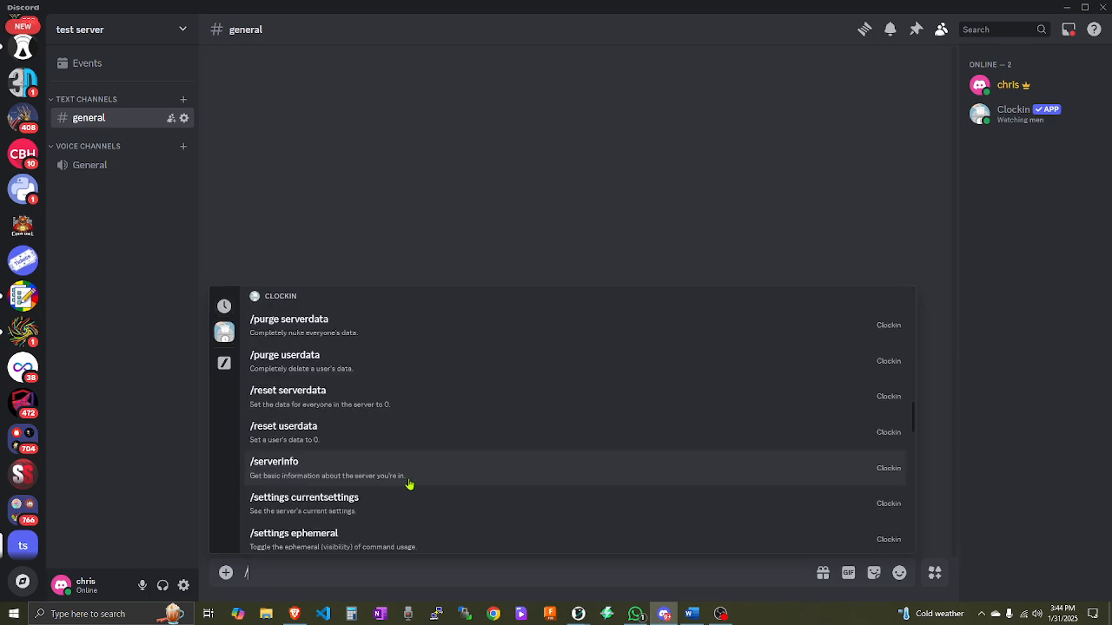
scroll(360, 461, "up", 8)
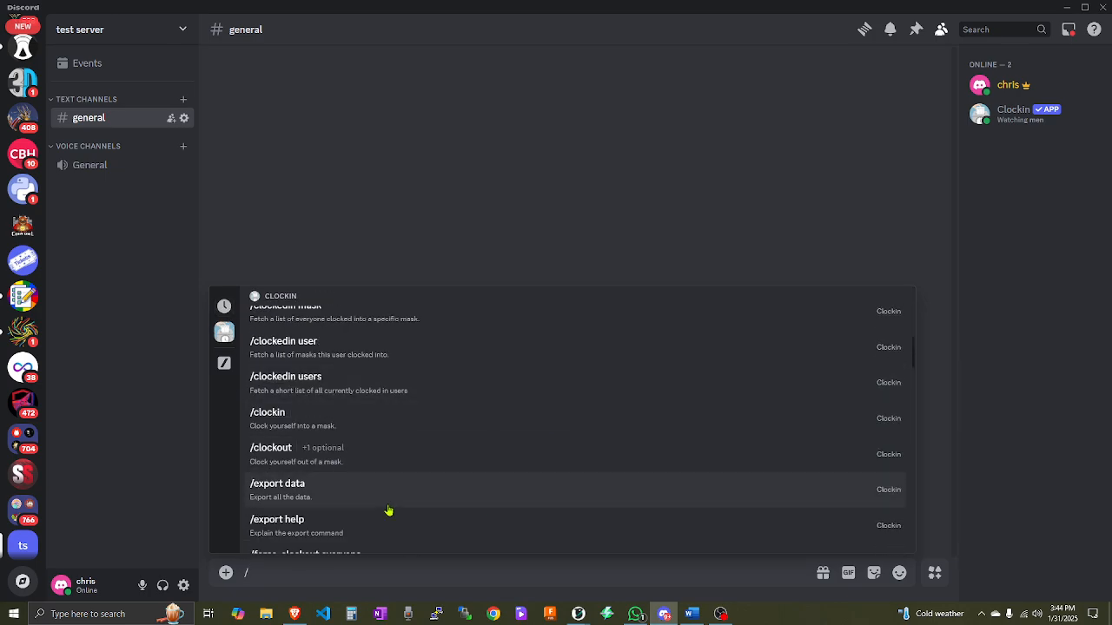
scroll(350, 449, "up", 5)
left_click(344, 420)
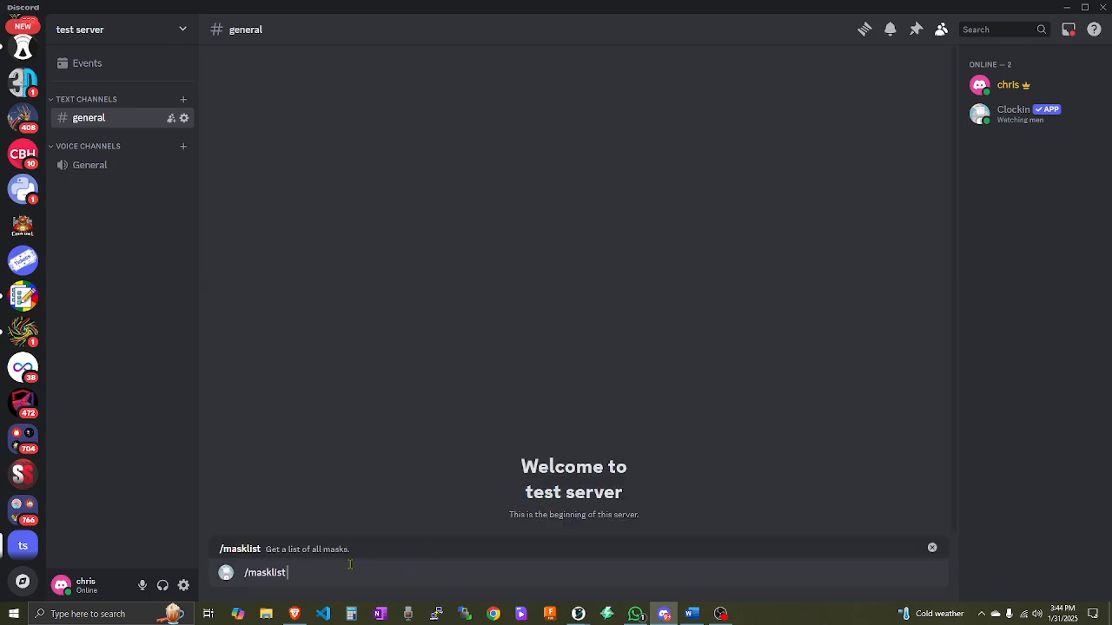
key("Return")
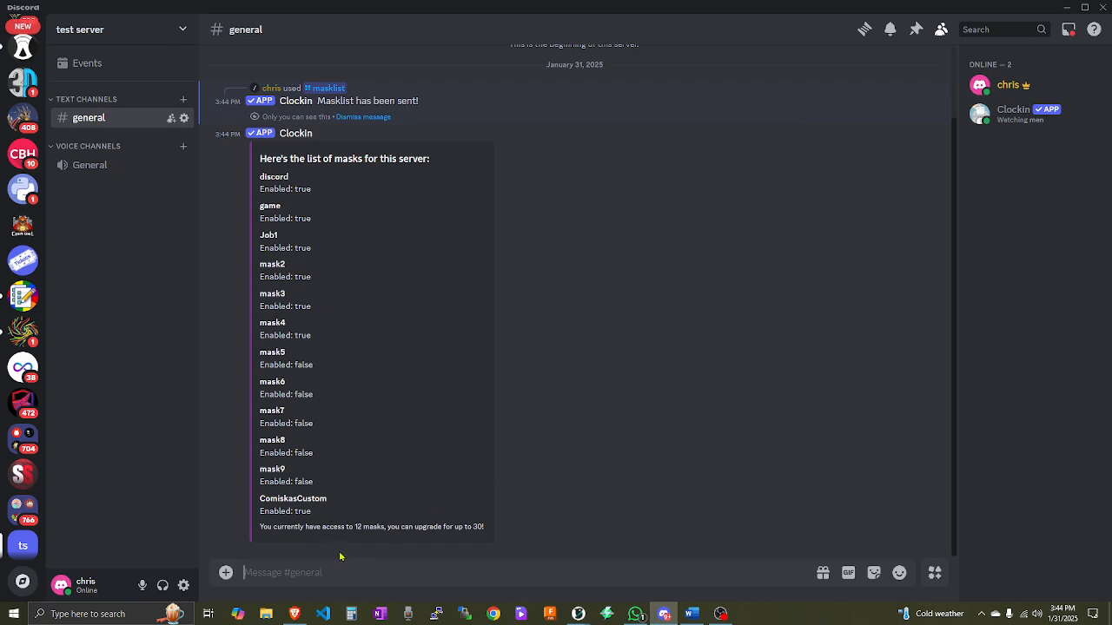
Examine the posted mask list for the number of masks available and which ones are enabled or disabled.
left_click_drag(265, 526, 484, 525)
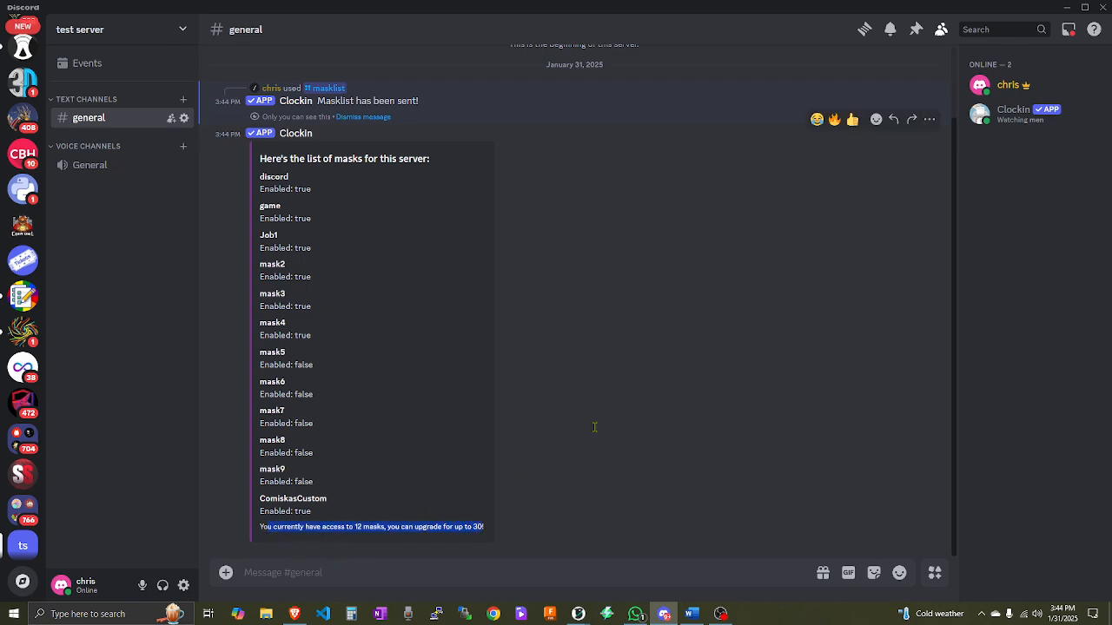
left_click(594, 427)
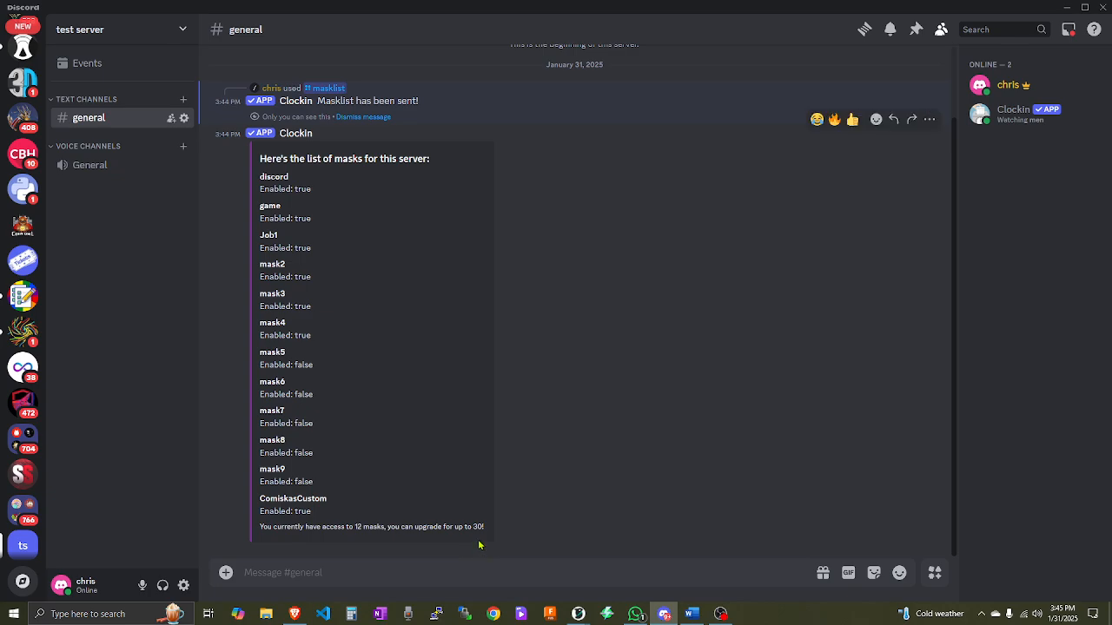
double_click(304, 363)
double_click(300, 395)
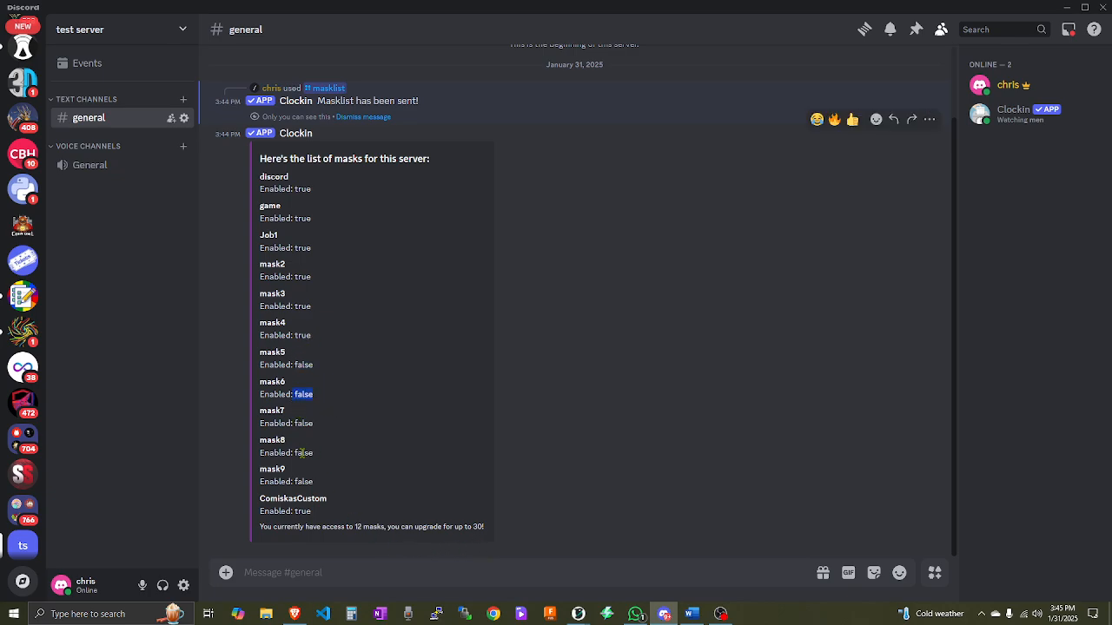
double_click(299, 335)
double_click(293, 482)
left_click(352, 483)
Try to clock in to mask9 with the /clockin command.
type("/cl")
key("Tab")
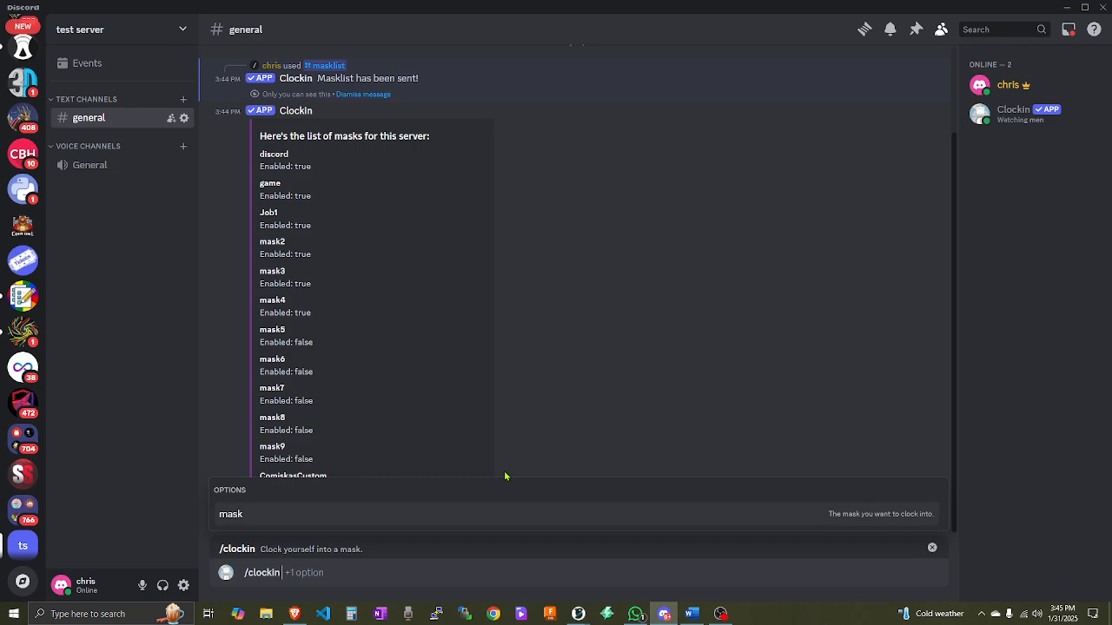
key("Tab")
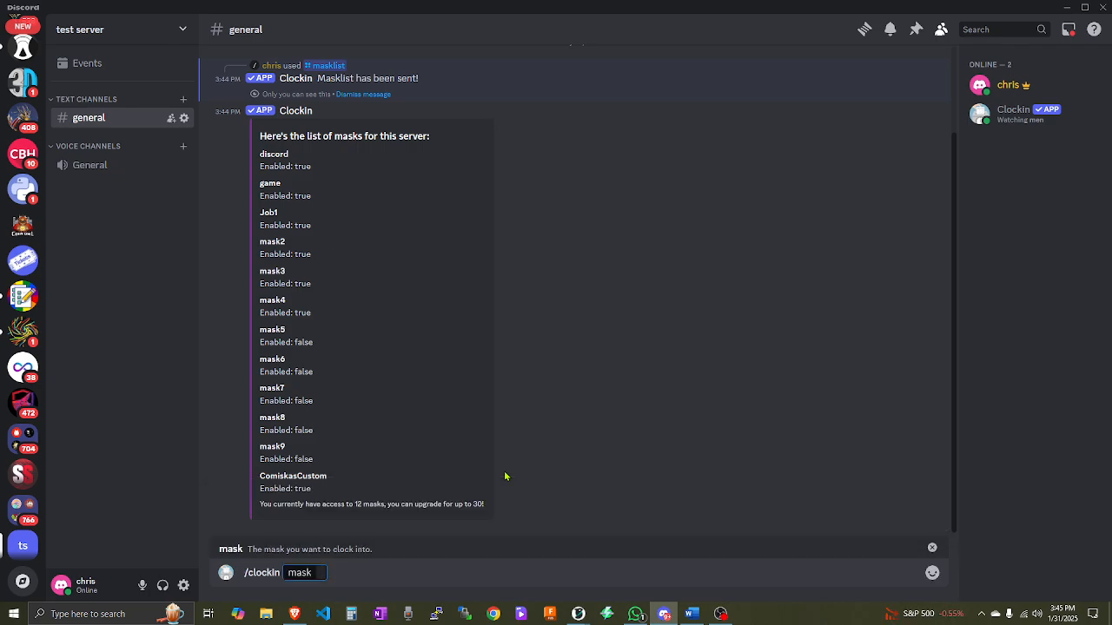
type("mask9")
key("Delete")
type("M")
key("BackSpace")
type("m")
key("Return")
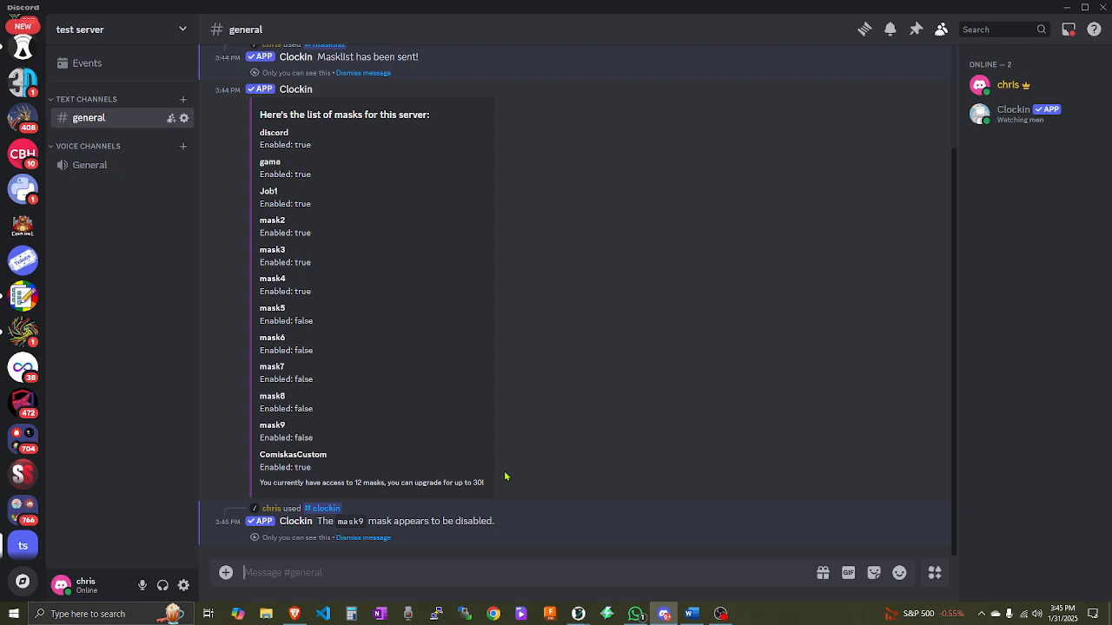
Enable mask9 with the /masktoggle command.
type("/")
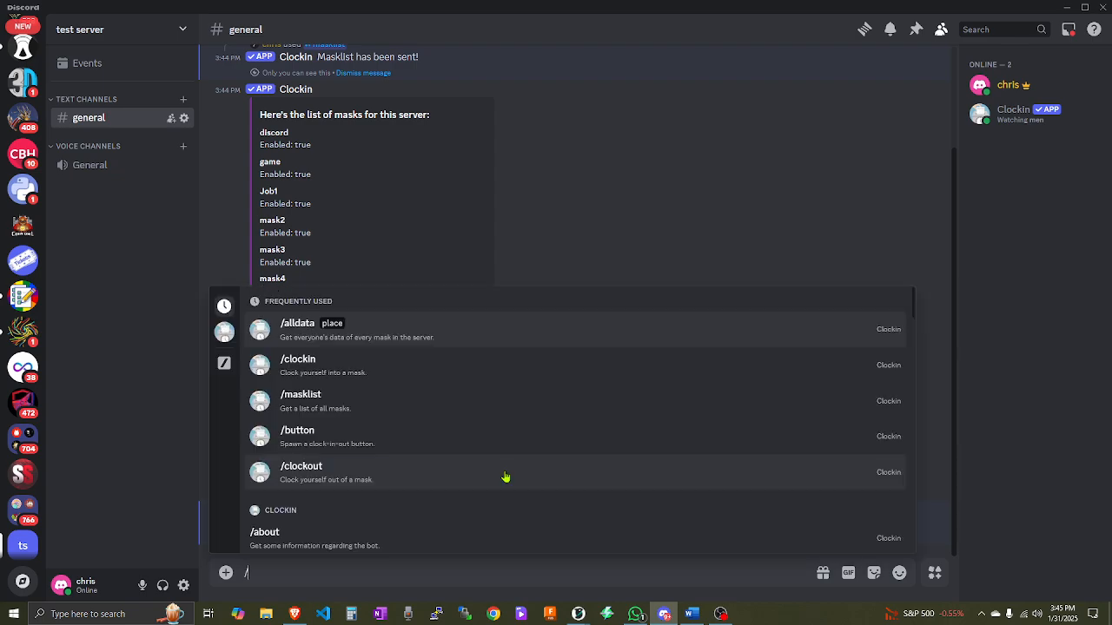
type("mask")
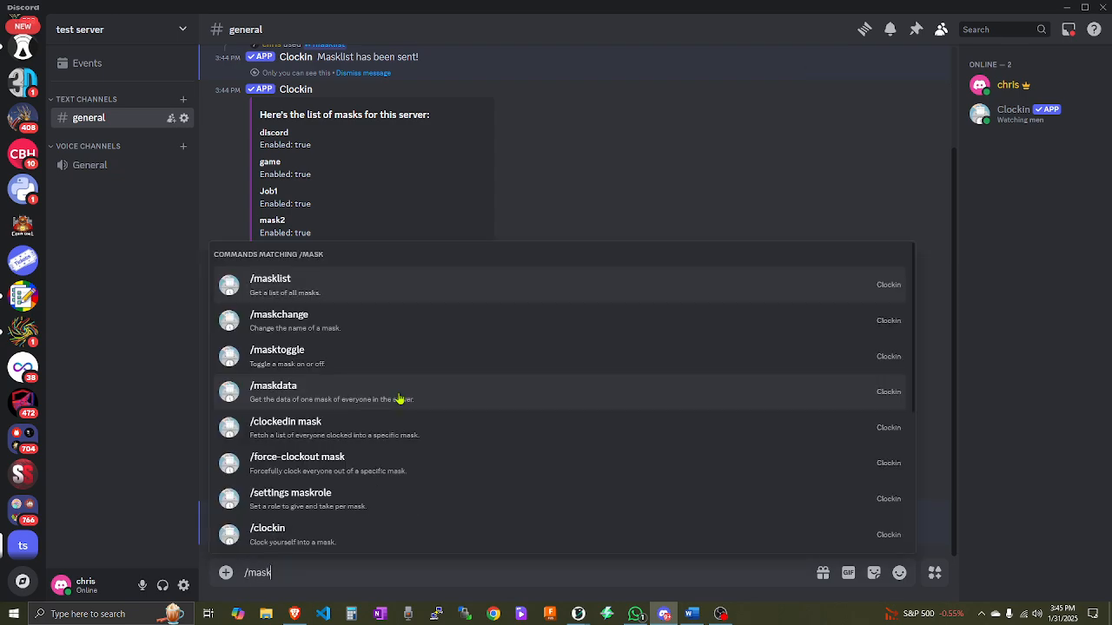
key("Down")
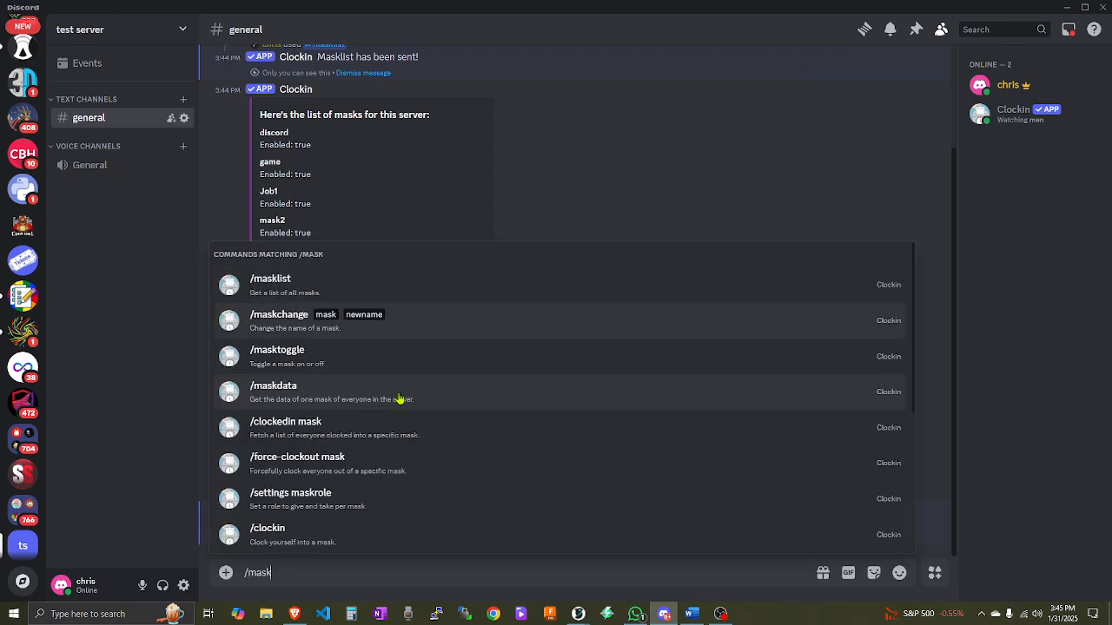
key("Down")
key("Return")
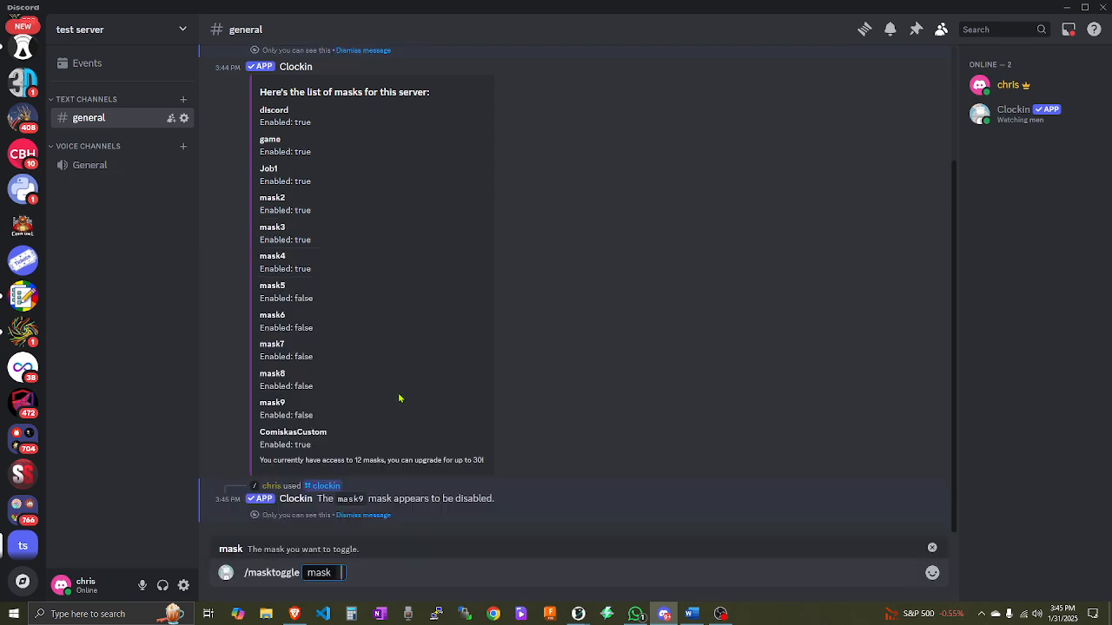
type("mask9")
key("Return")
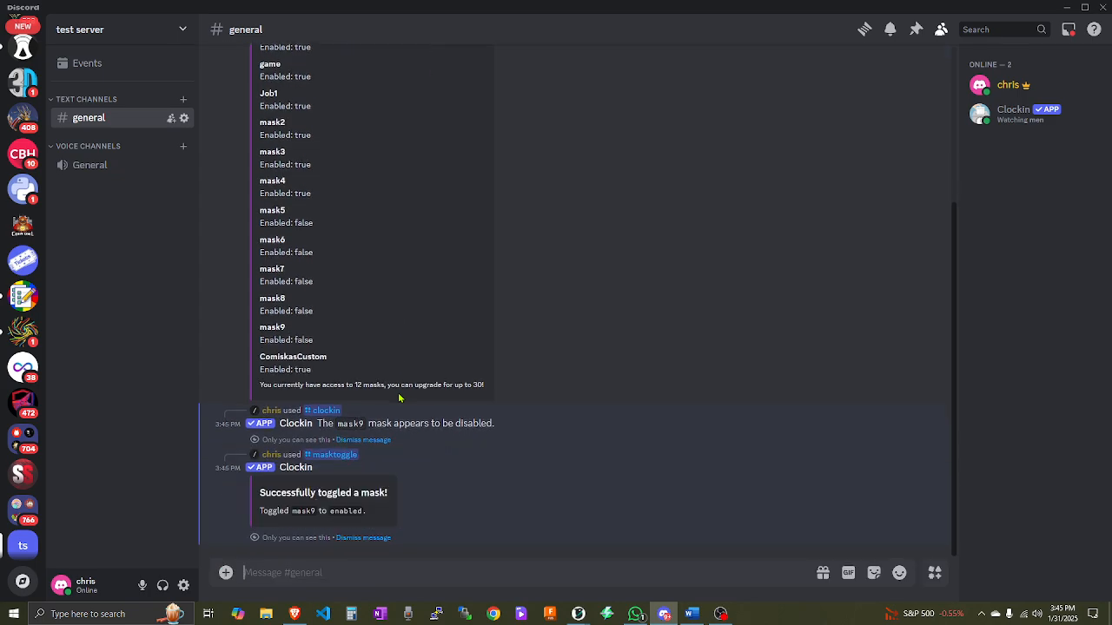
Disable mask9 again by running /masktoggle on it.
type("/")
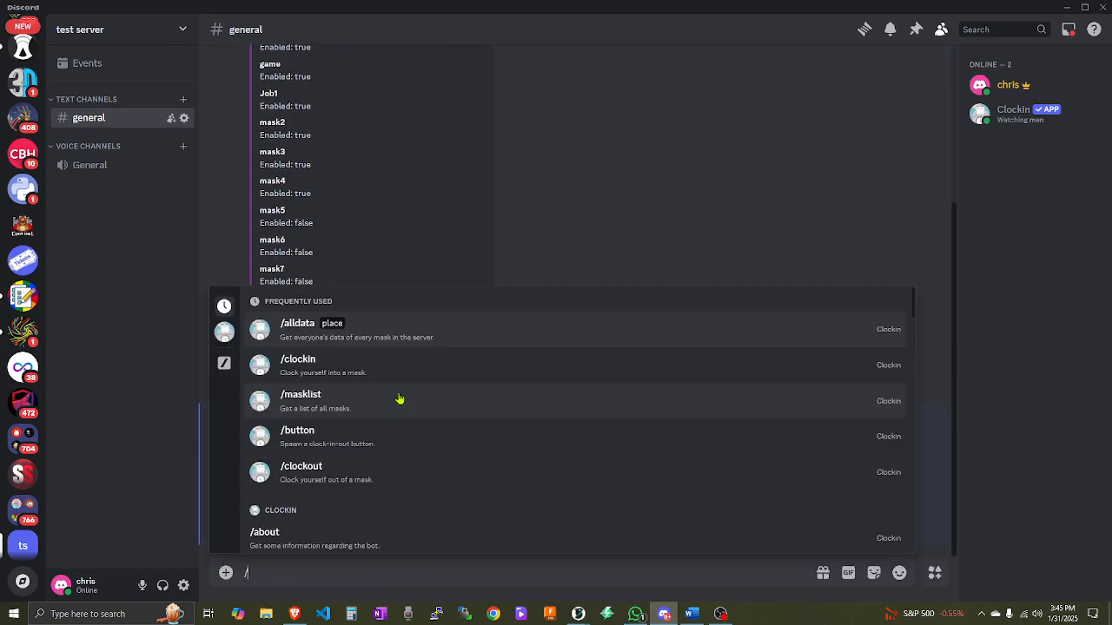
type("masktog")
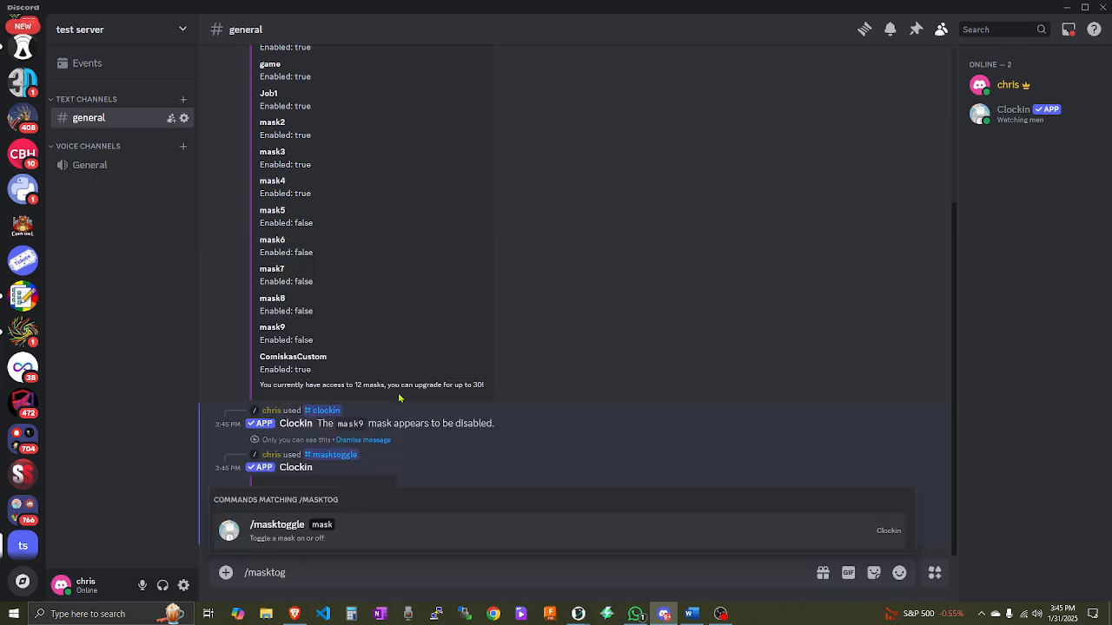
key("Tab")
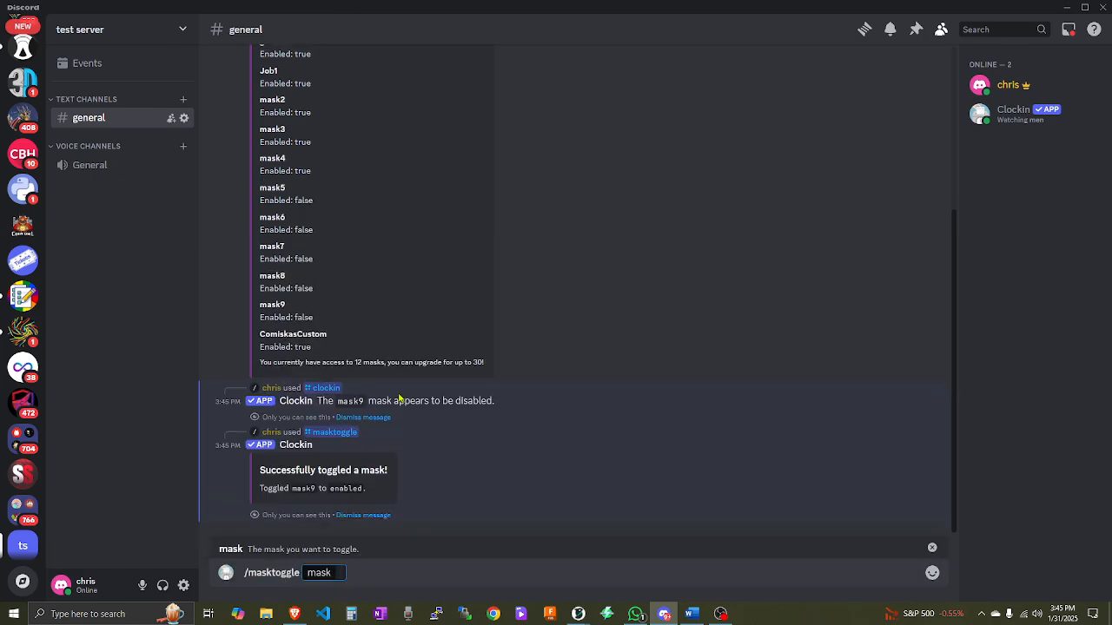
type("mask")
key("Return")
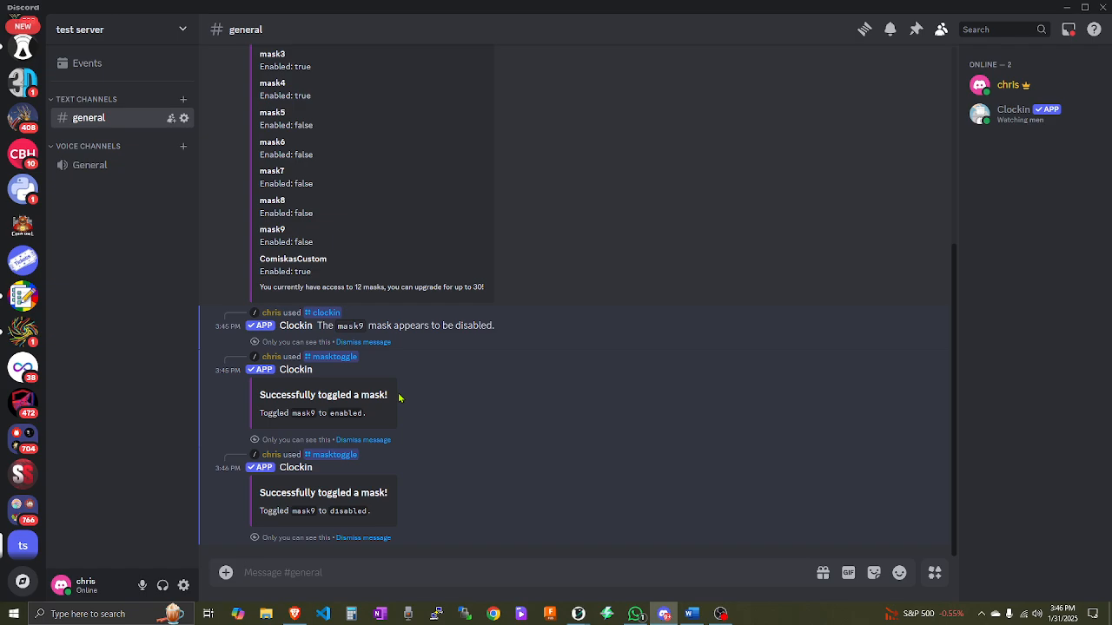
Clock in to the discord mask with the /clockin command.
scroll(398, 397, "up", 3)
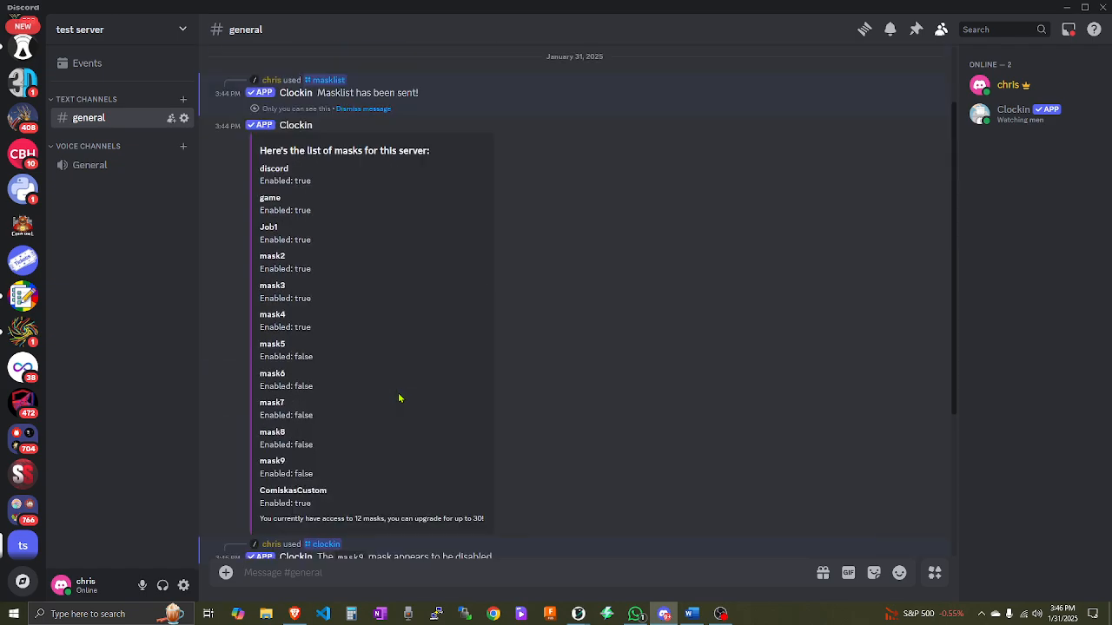
scroll(395, 395, "down", 3)
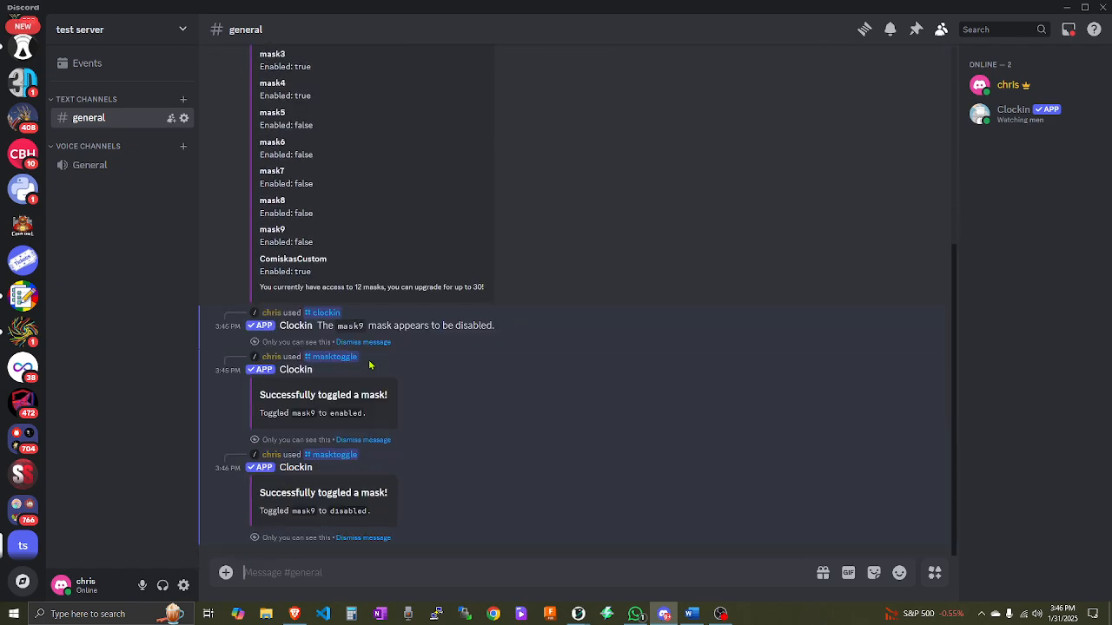
type("/clock")
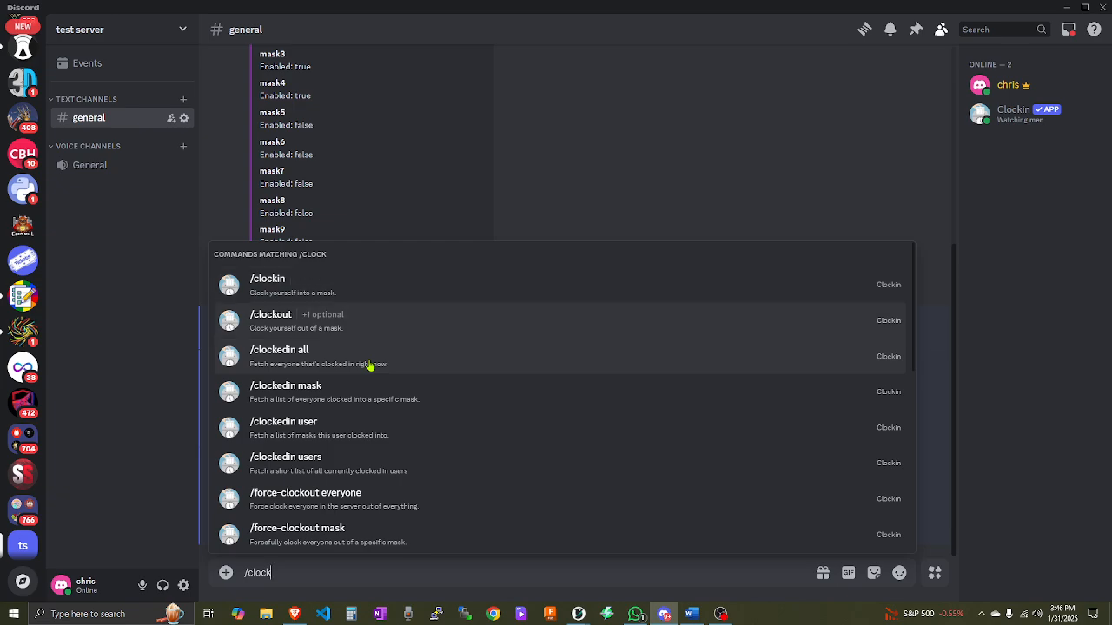
key("Up")
key("Tab")
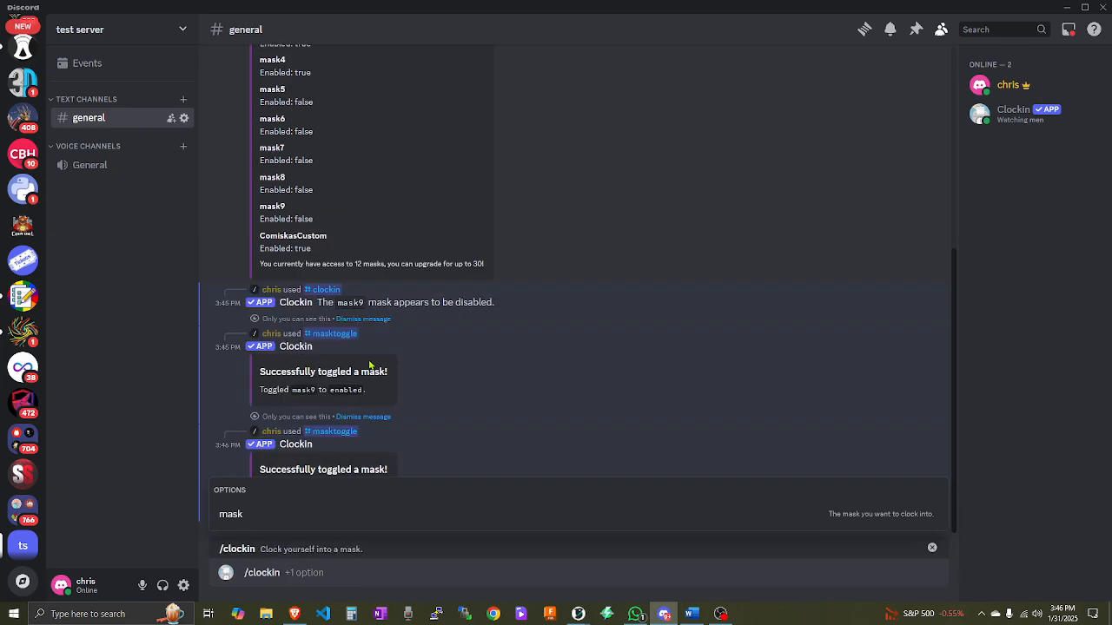
key("Tab")
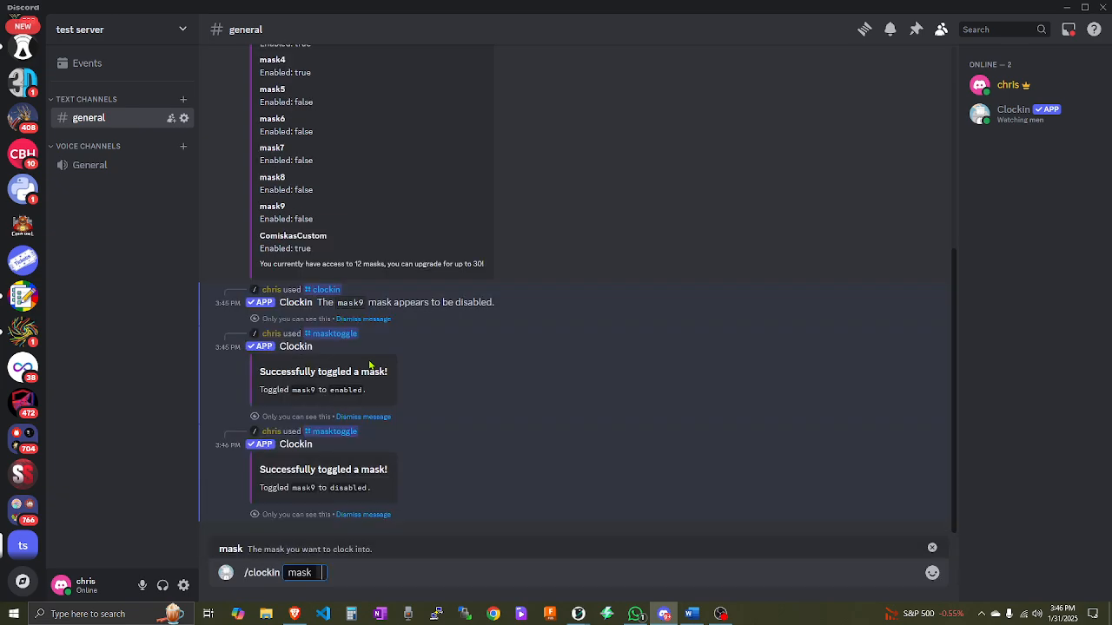
type("discord")
key("Return")
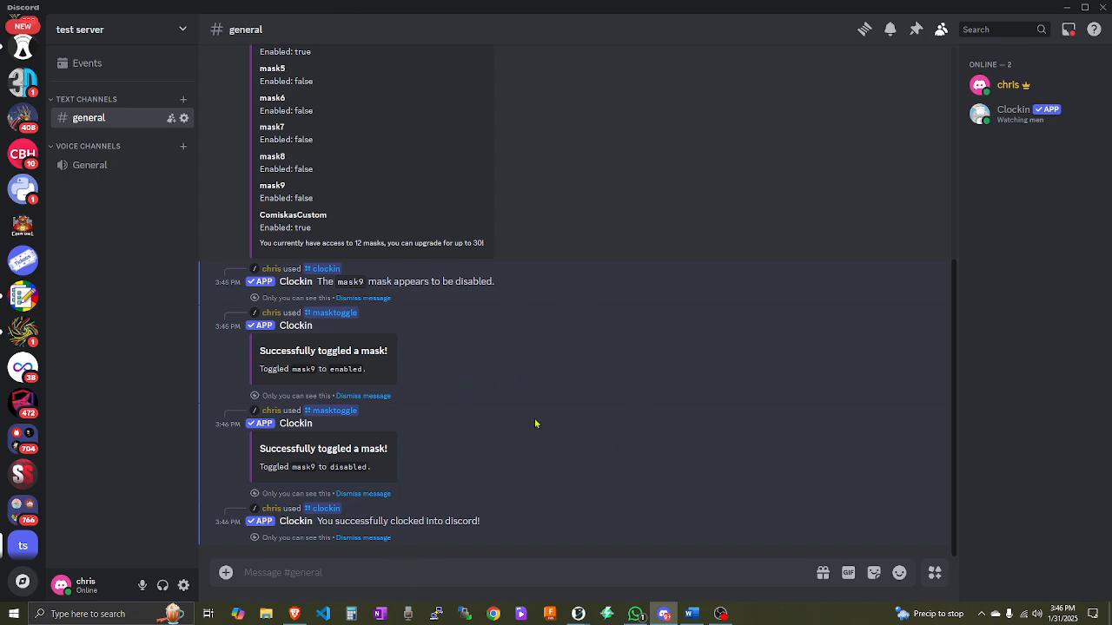
Clock out of the discord mask with the /clockout command.
scroll(535, 424, "up", 3)
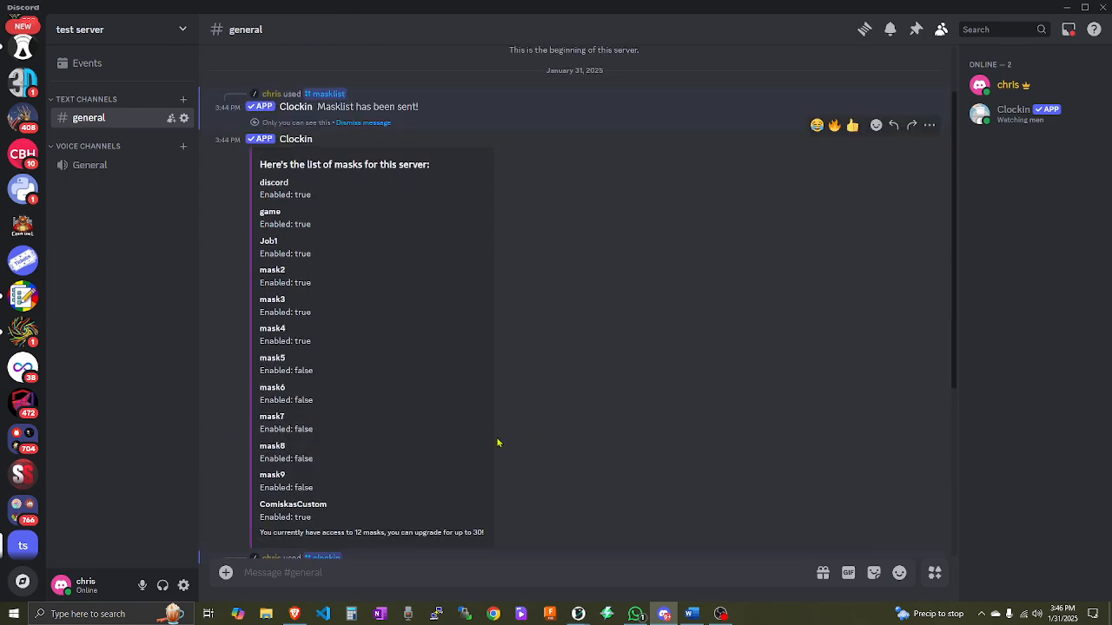
scroll(689, 414, "down", 3)
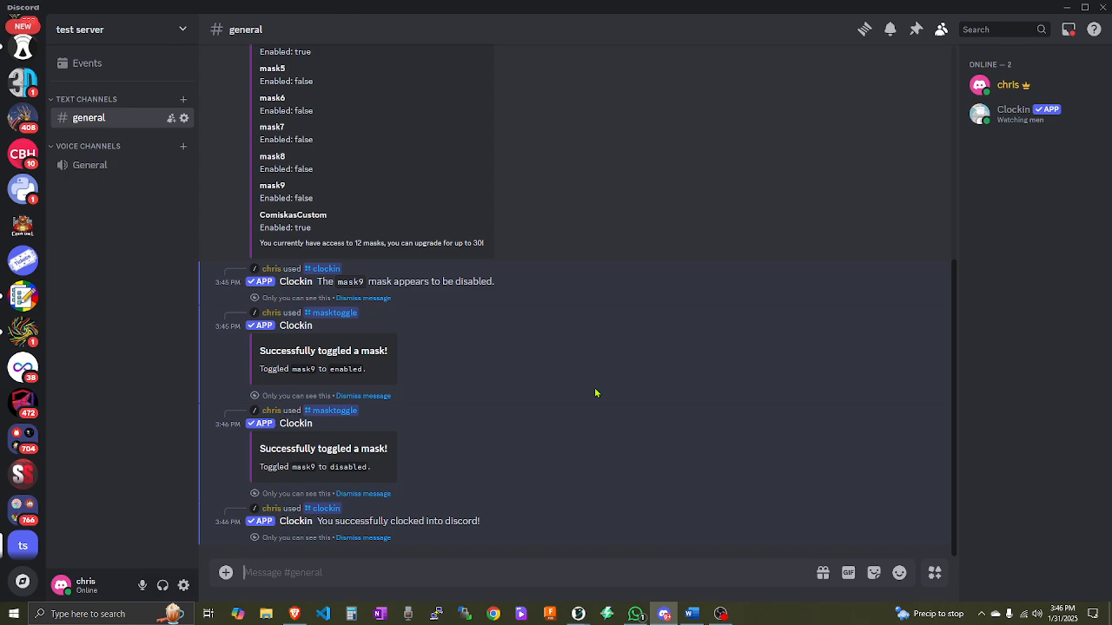
type("/cl")
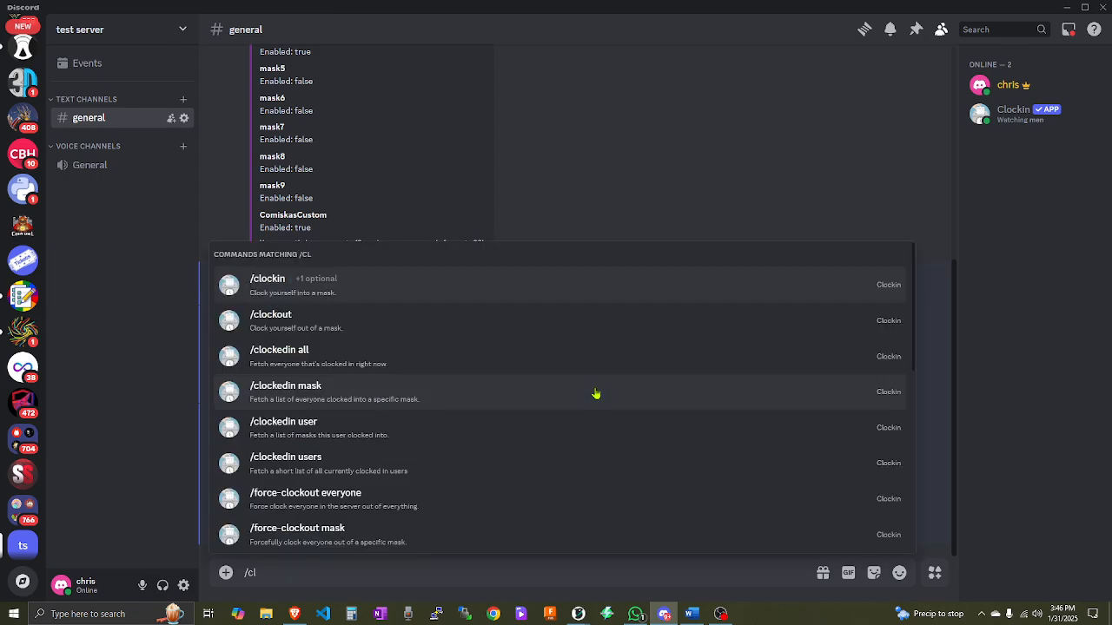
key("Down")
key("Tab")
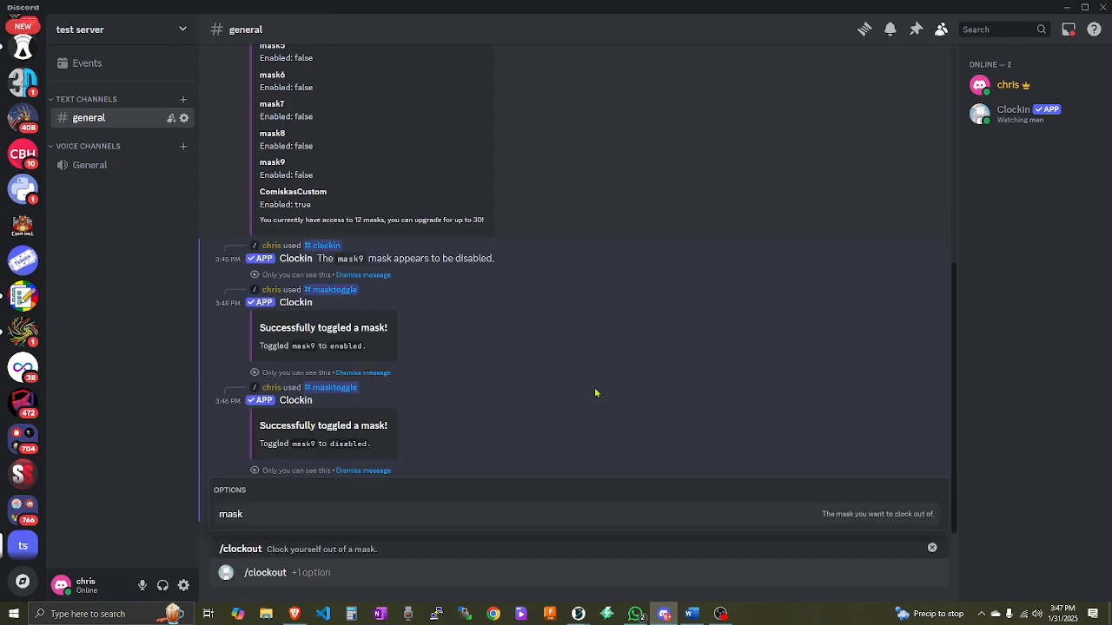
key("Tab")
type("discr")
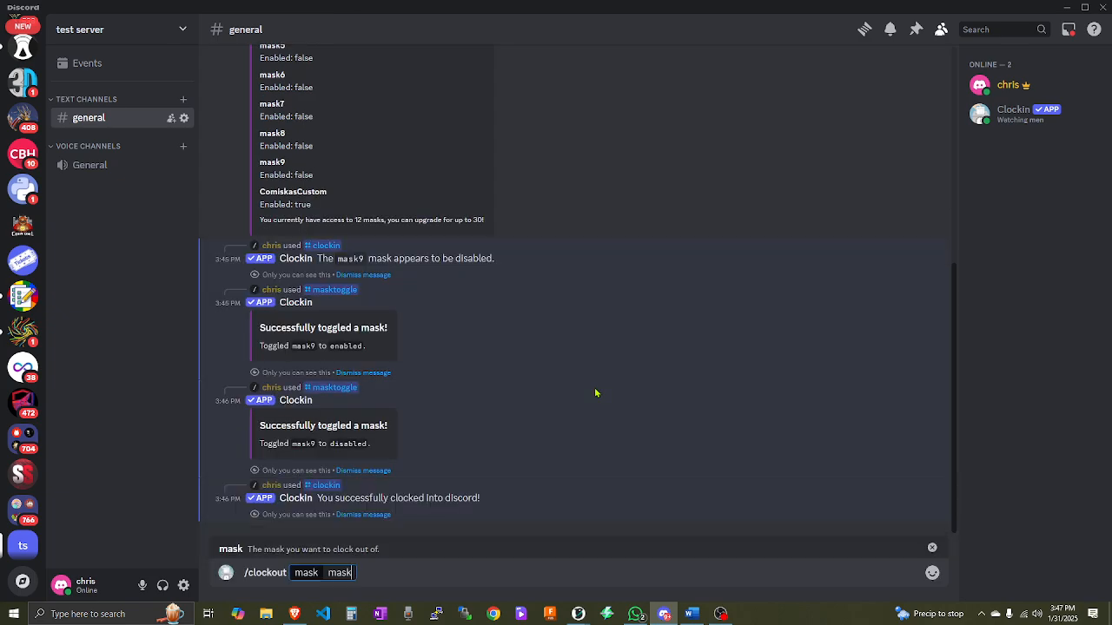
key("BackSpace")
type("ord")
key("Return")
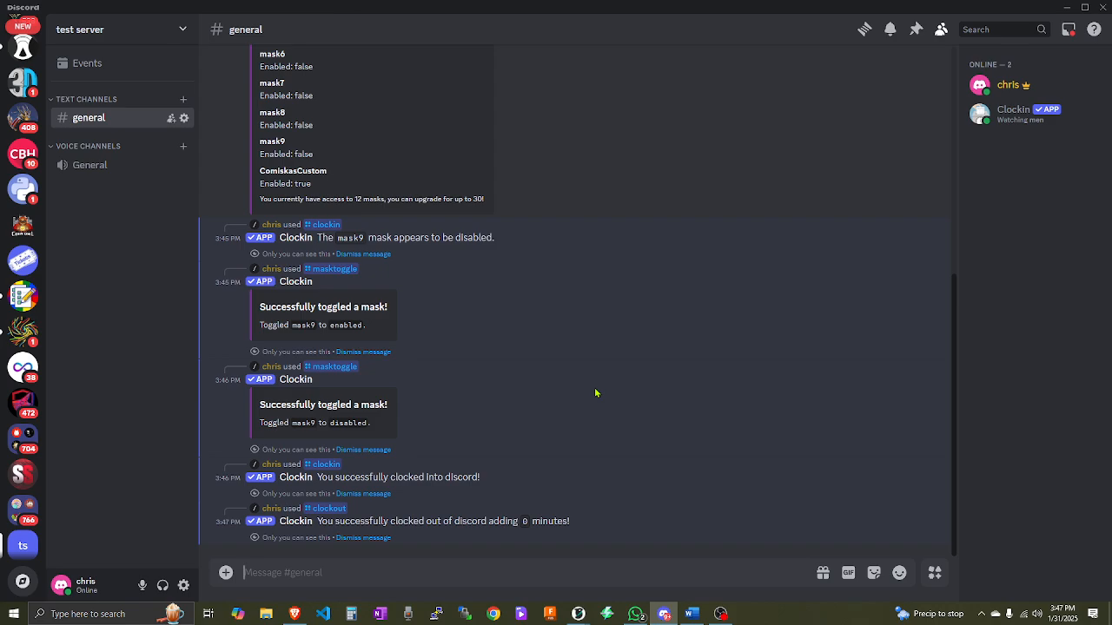
Post everyone's mask data in the channel with /alldata and check the time recorded for the discord mask.
type("/ad==")
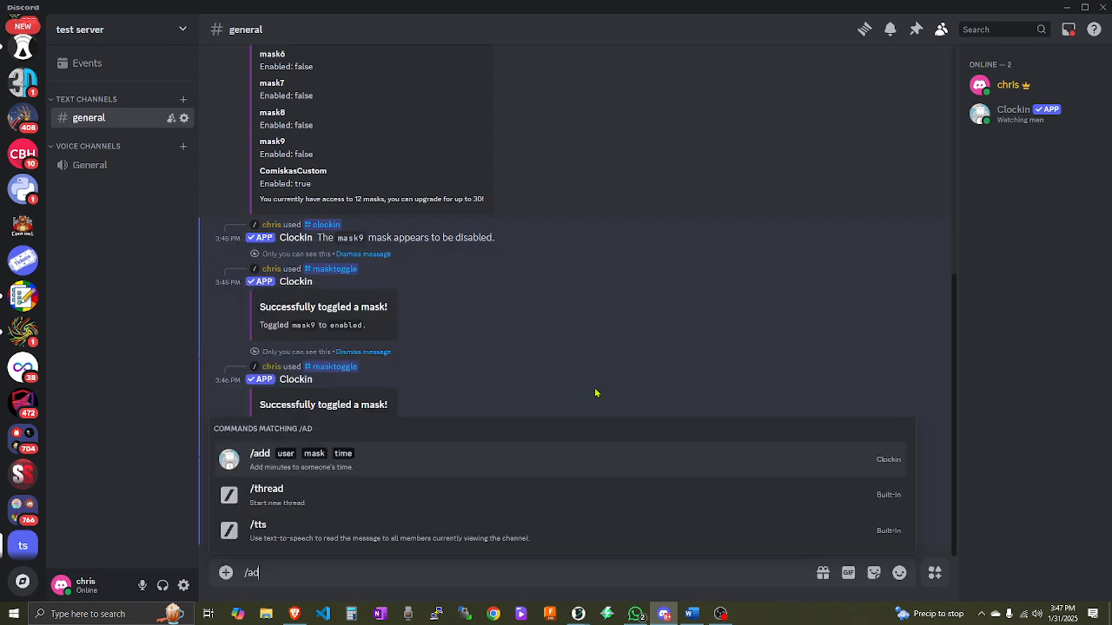
key("BackSpace")
key("BackSpace")
key("BackSpace")
key("BackSpace")
type("all")
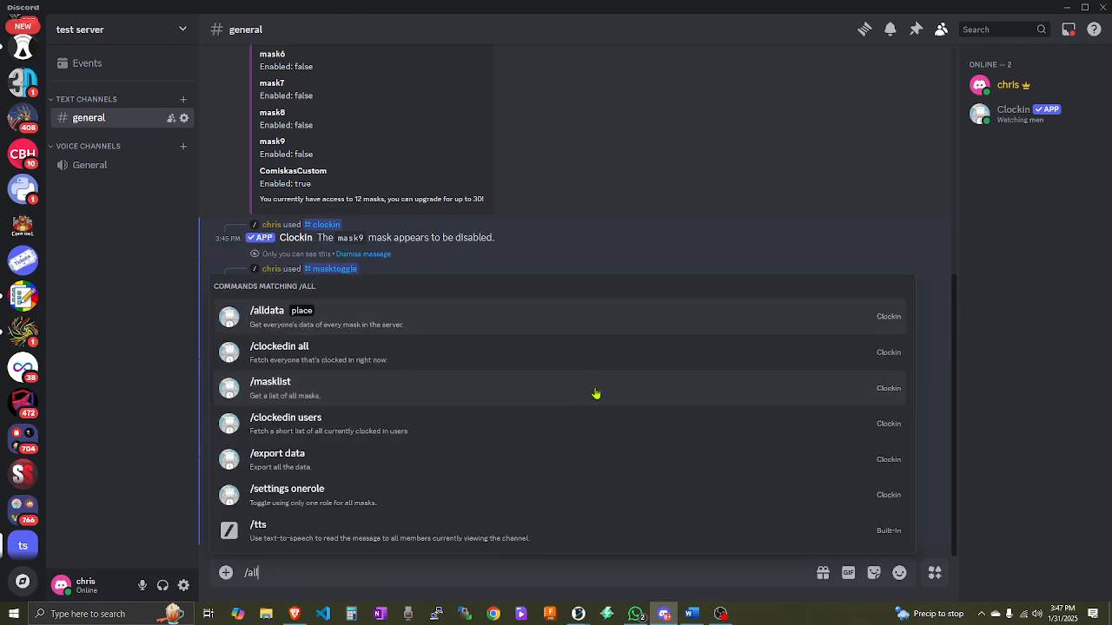
key("Tab")
key("Down")
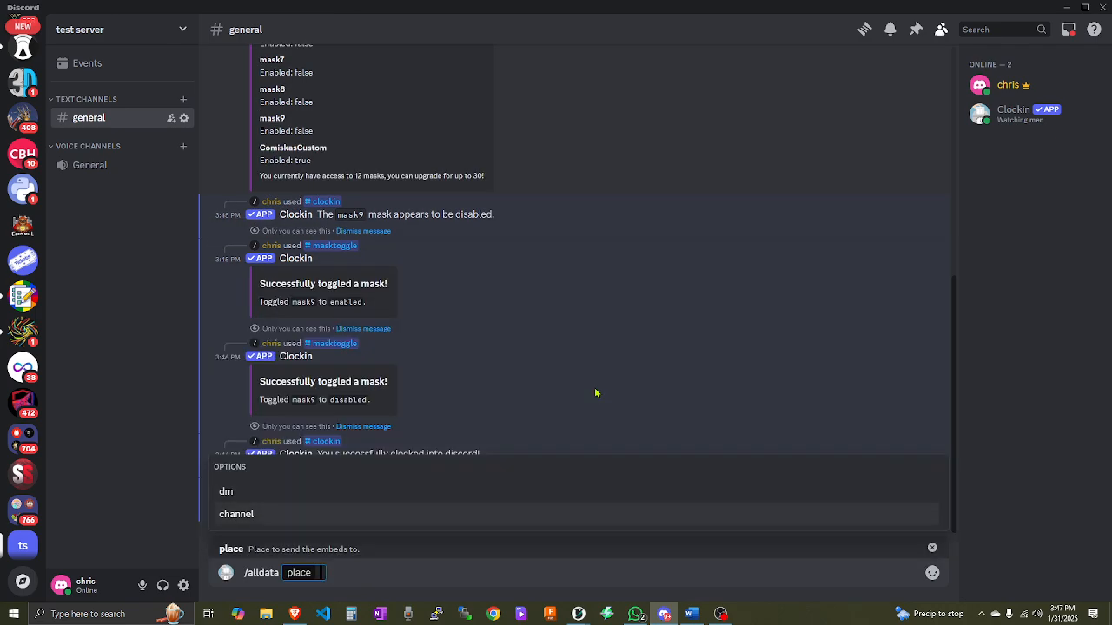
key("Tab")
key("Return")
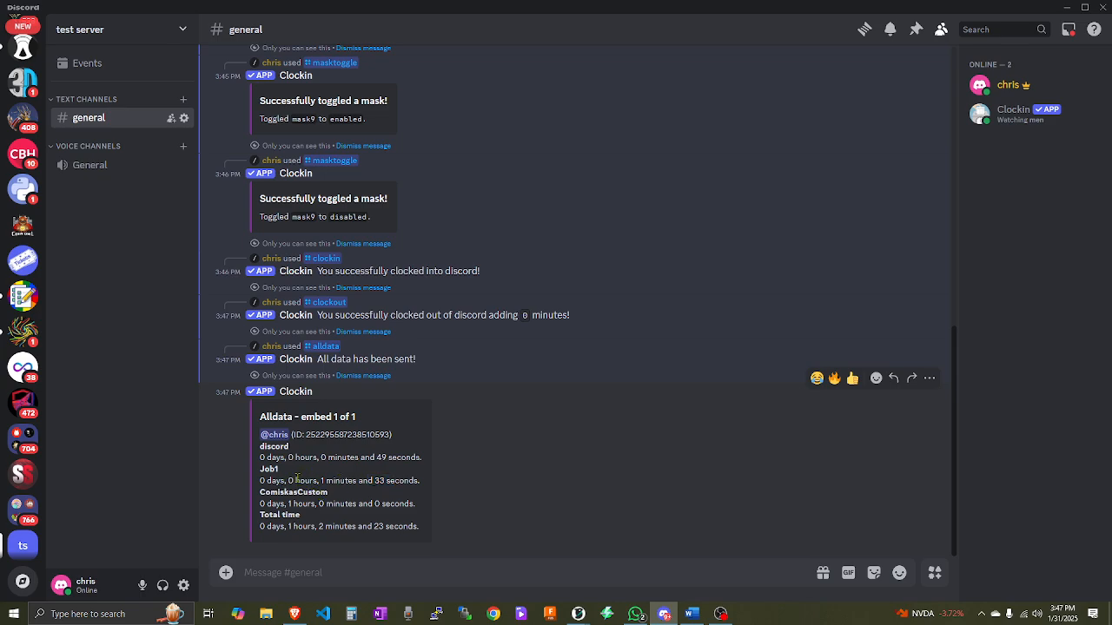
left_click_drag(295, 457, 420, 458)
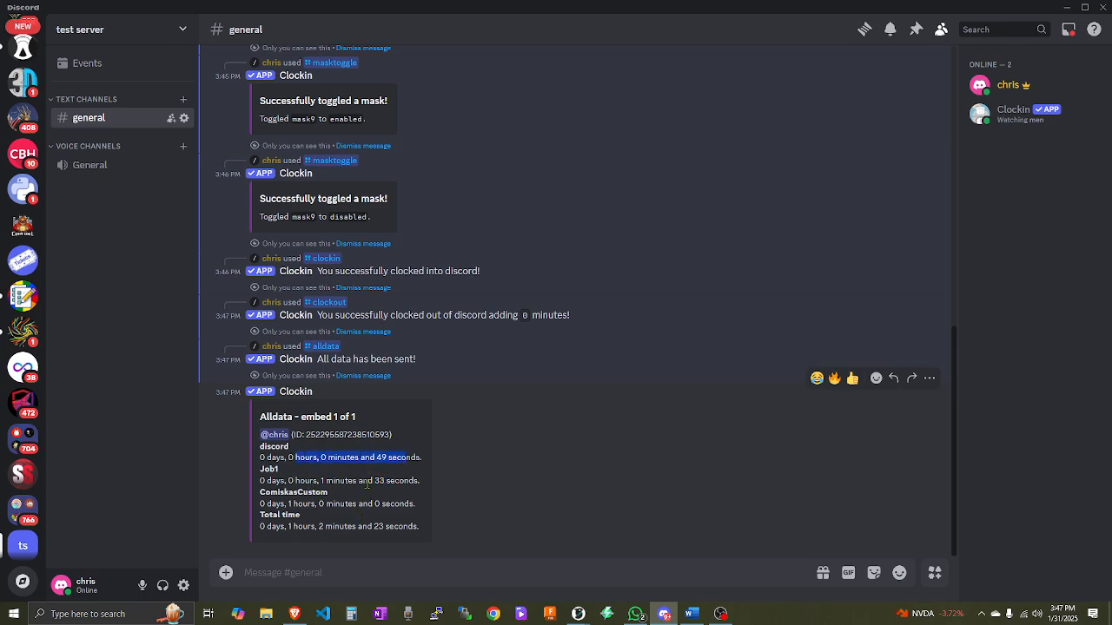
left_click(380, 461)
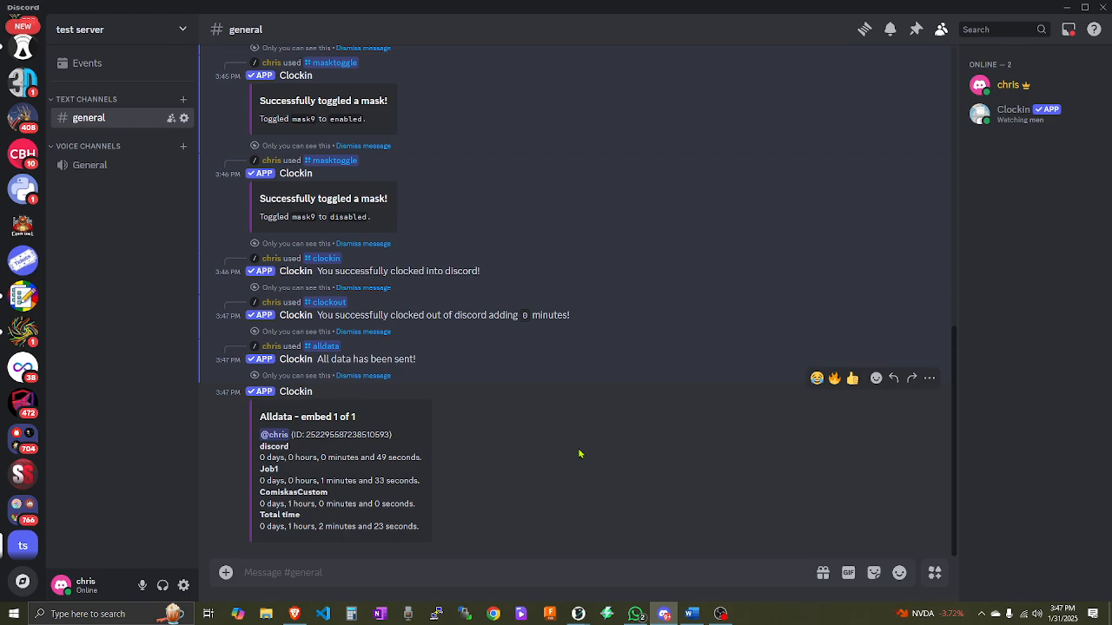
Purge the whole server's clock-in data with /purge serverdata, entering "confirm" as the confirmation.
type("/")
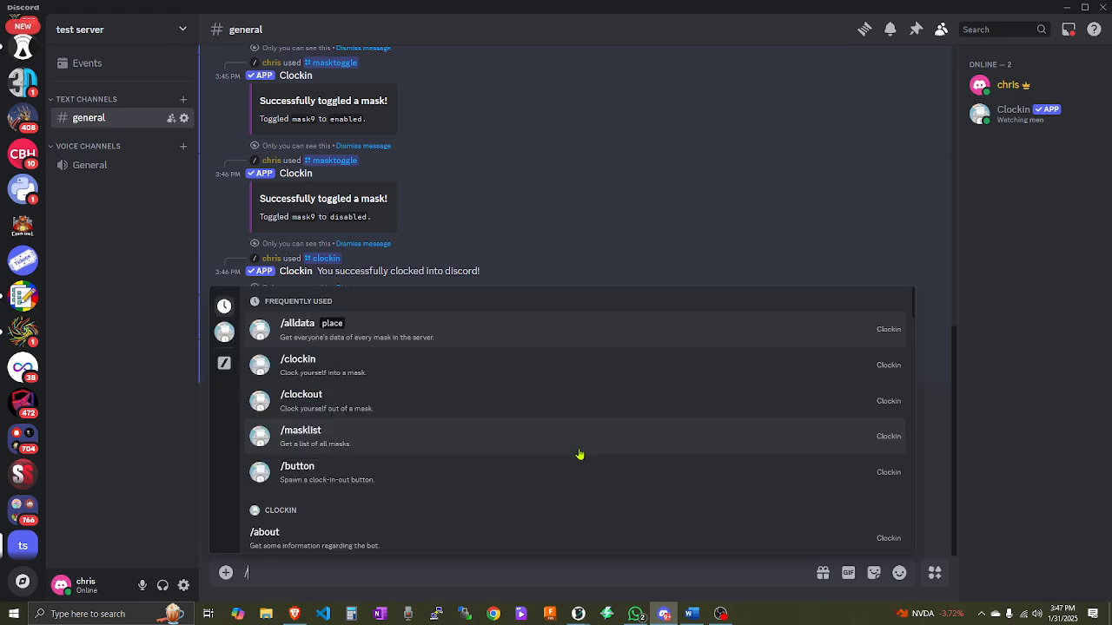
key("BackSpace")
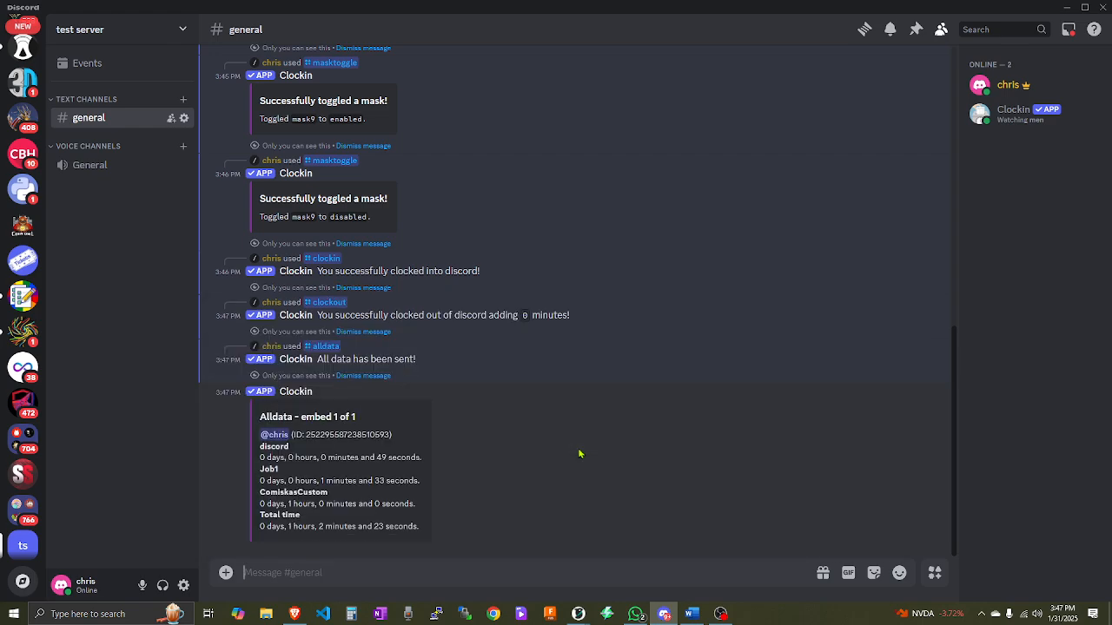
type("/pur")
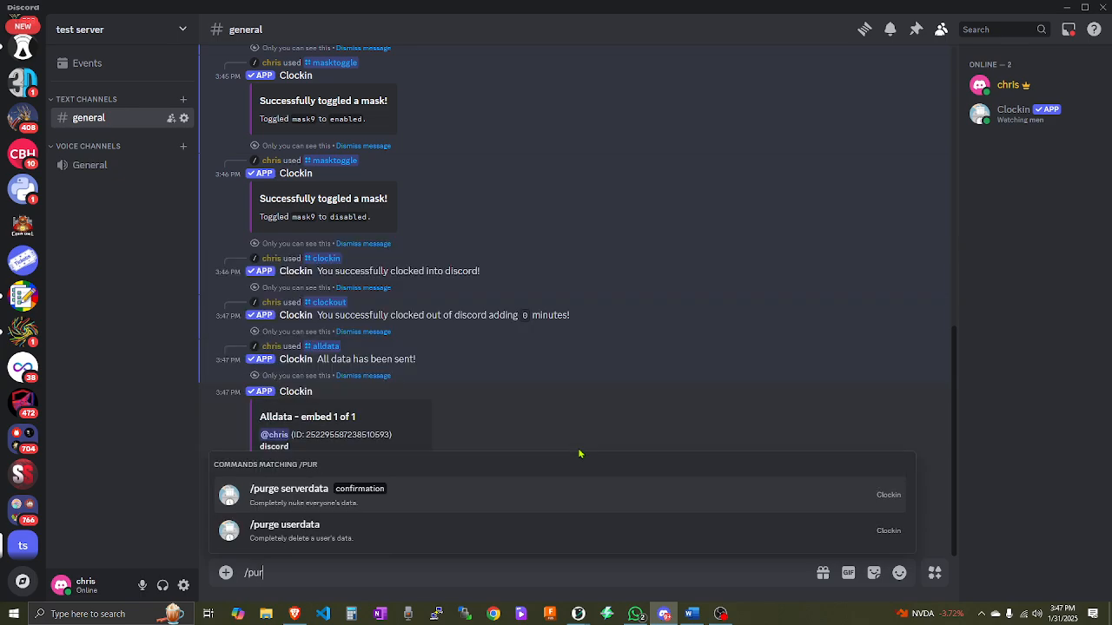
key("Return")
type("cinfr")
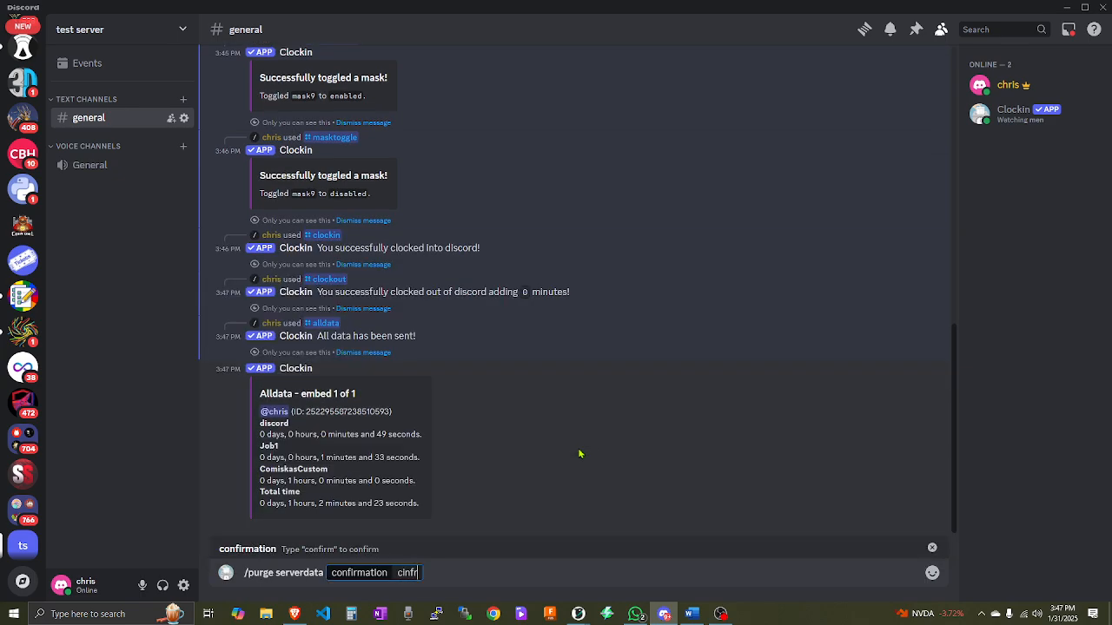
key("BackSpace")
key("BackSpace")
key("BackSpace")
key("BackSpace")
key("BackSpace")
type("confirm")
key("BackSpace")
key("BackSpace")
key("BackSpace")
key("BackSpace")
key("BackSpace")
type("nfirm")
key("Return")
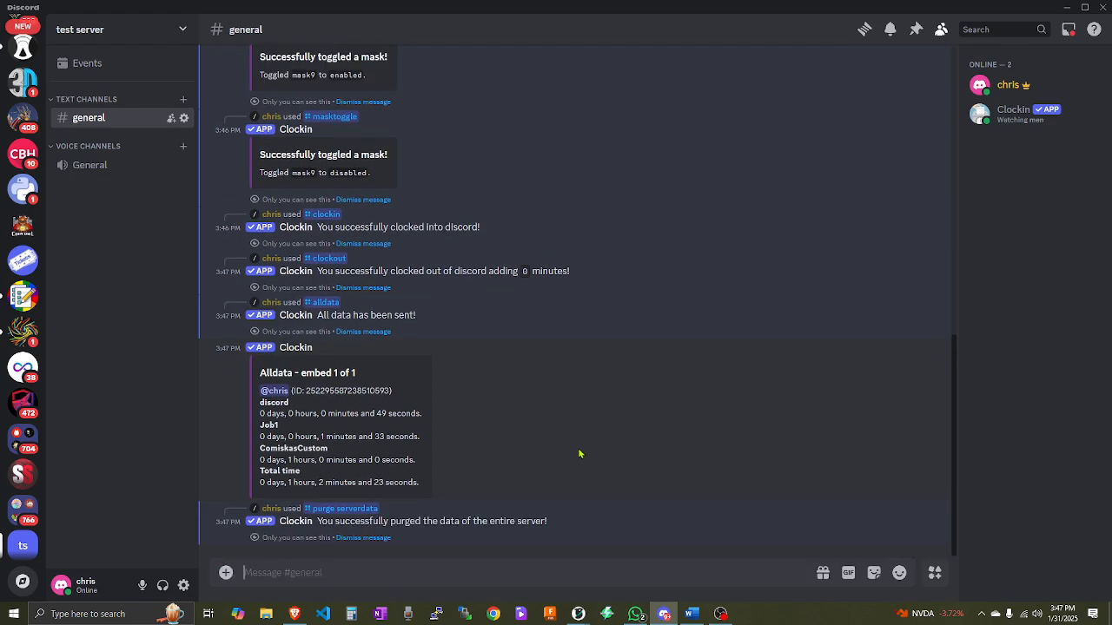
Run /alldata again with channel as the place to check the server's data after the purge.
type("/all")
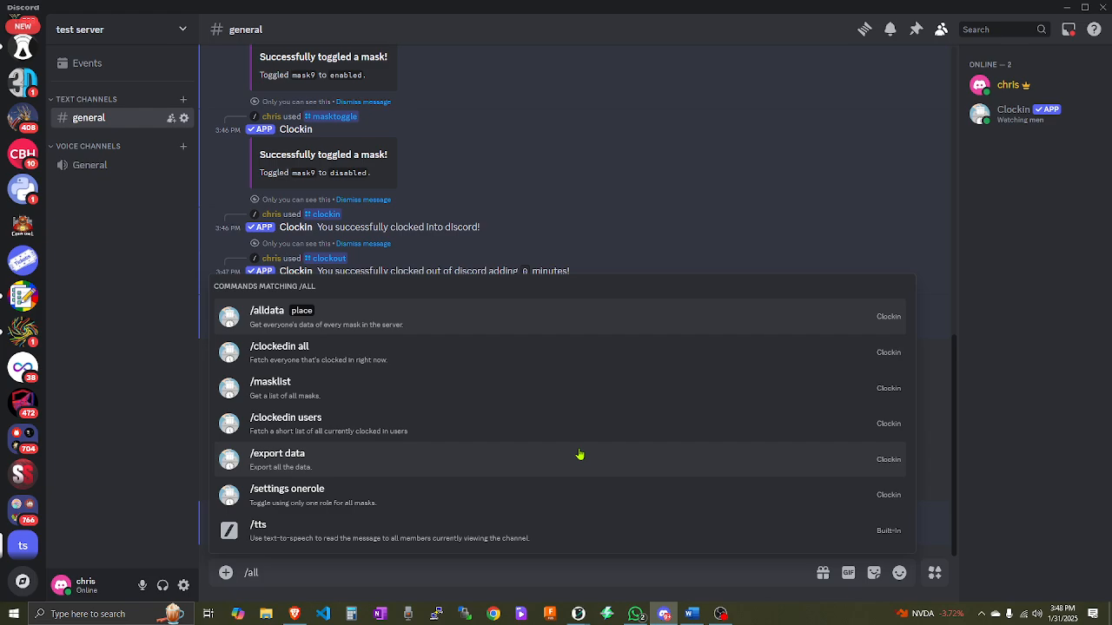
key("Tab")
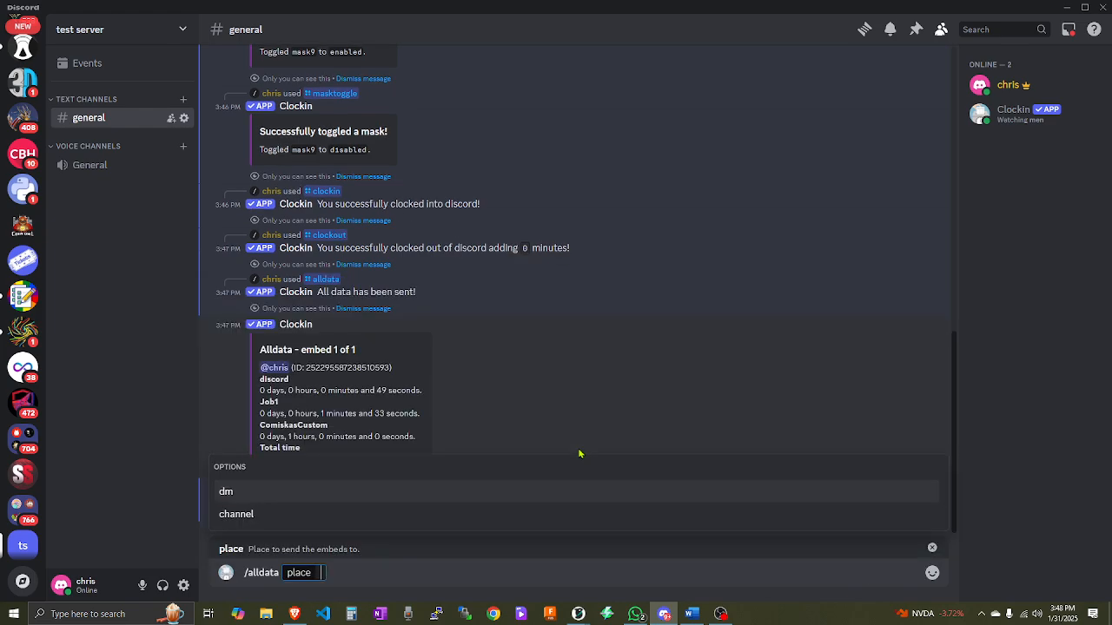
type("channel")
key("Tab")
key("Return")
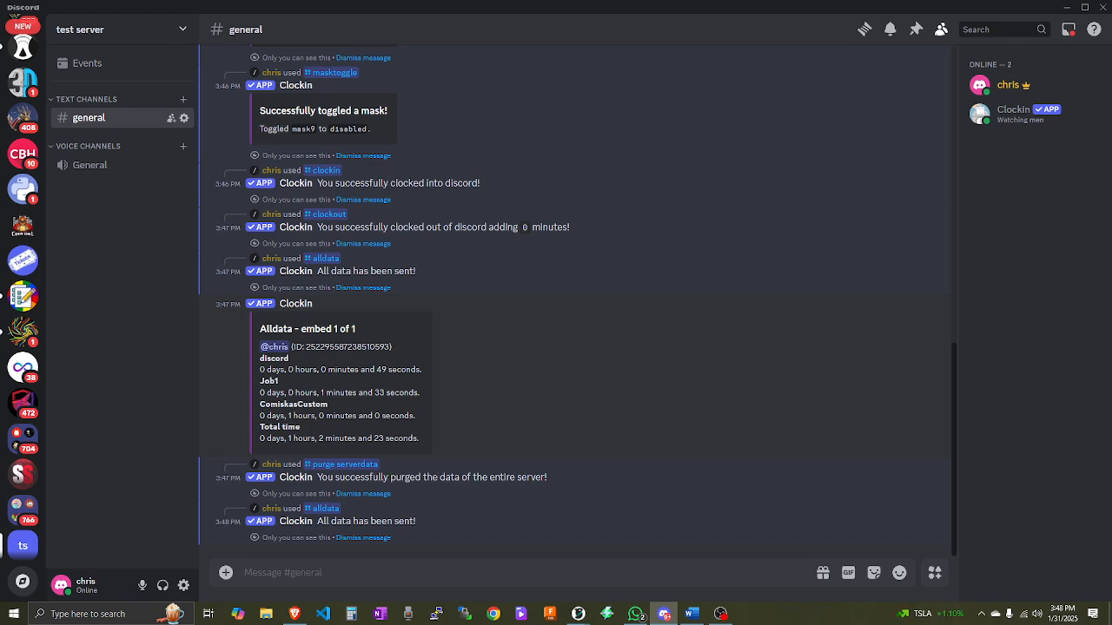
Rename the discord mask to eBay with the /maskchange command.
scroll(420, 384, "up", 6)
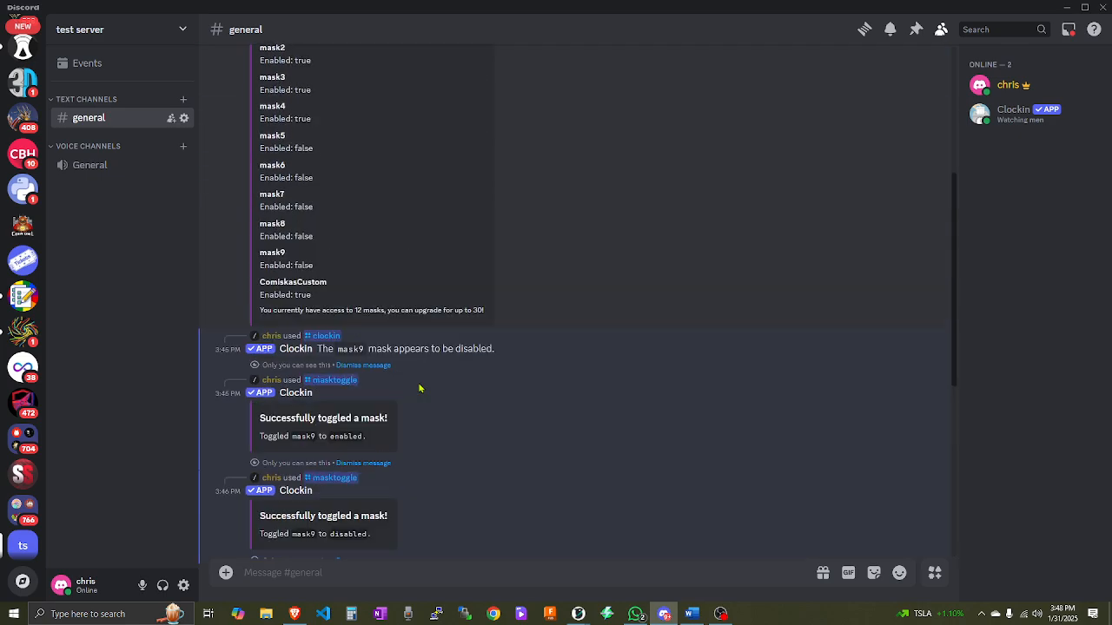
scroll(304, 155, "down", 8)
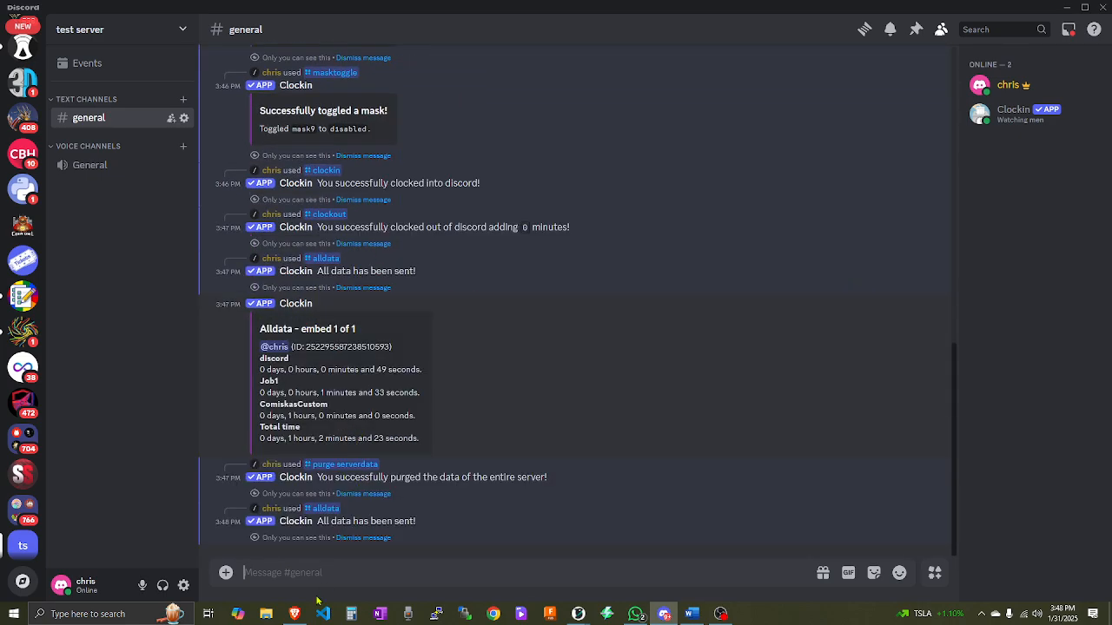
scroll(495, 399, "up", 5)
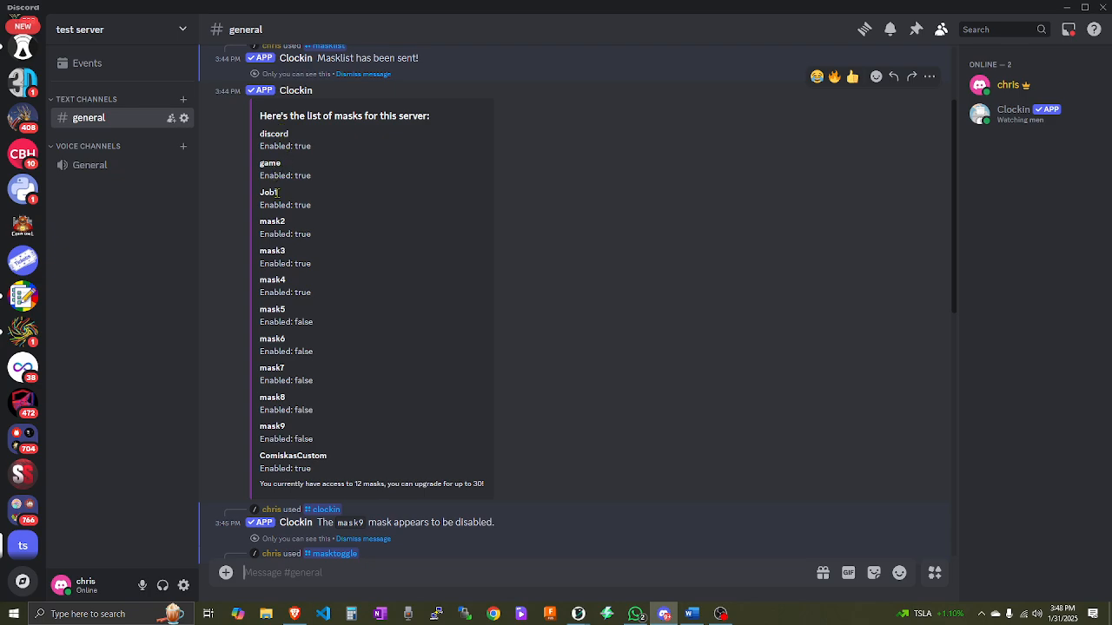
scroll(470, 443, "down", 6)
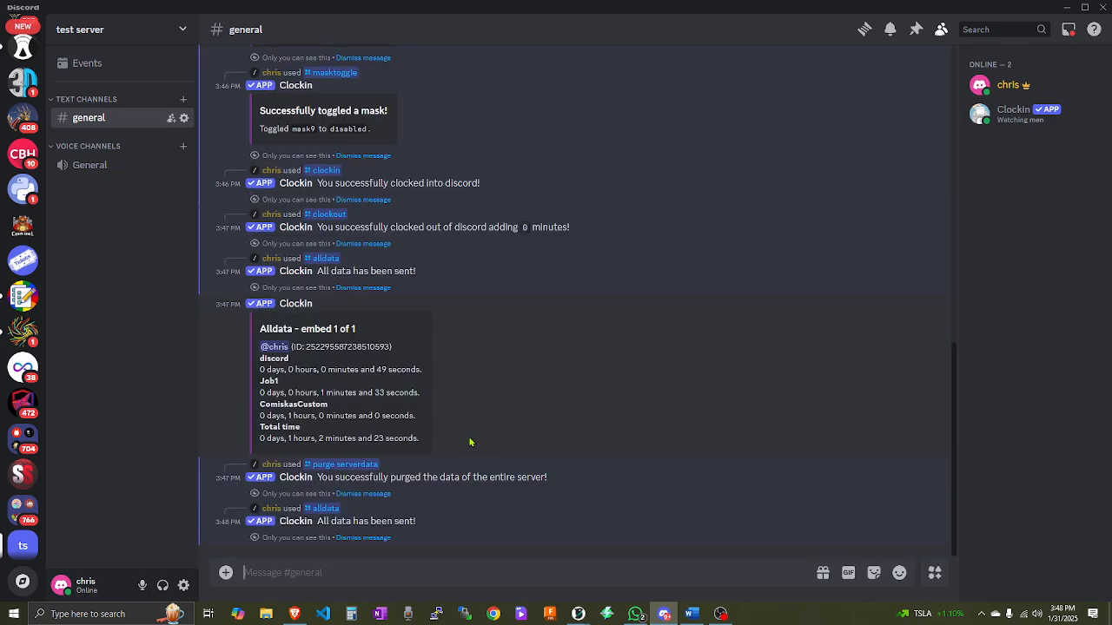
type("/mask")
key("Down")
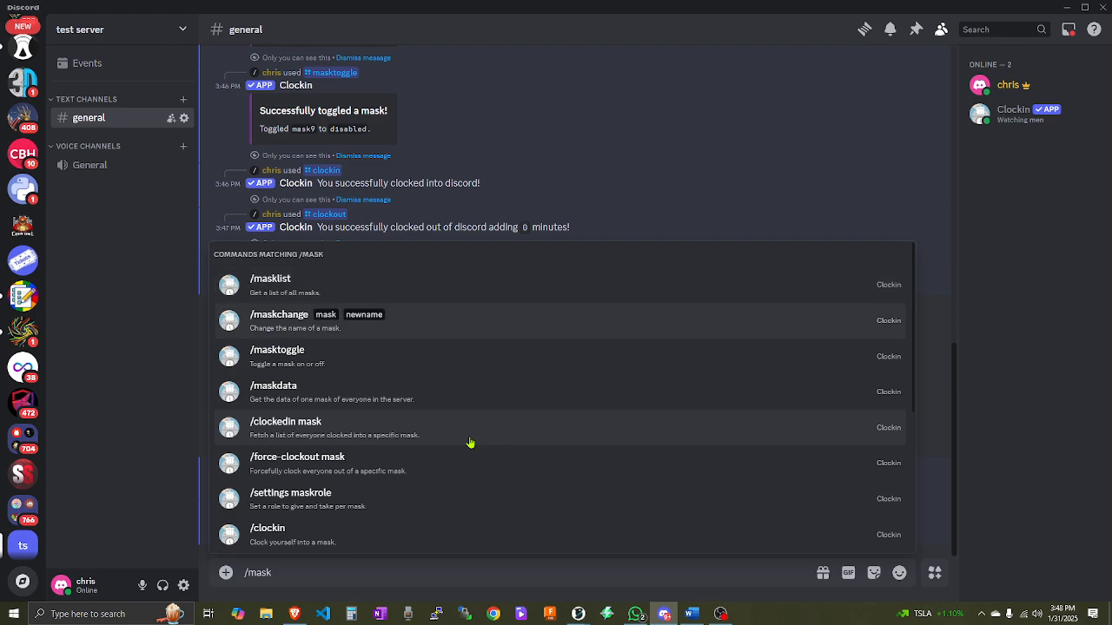
key("Return")
type("discord newname")
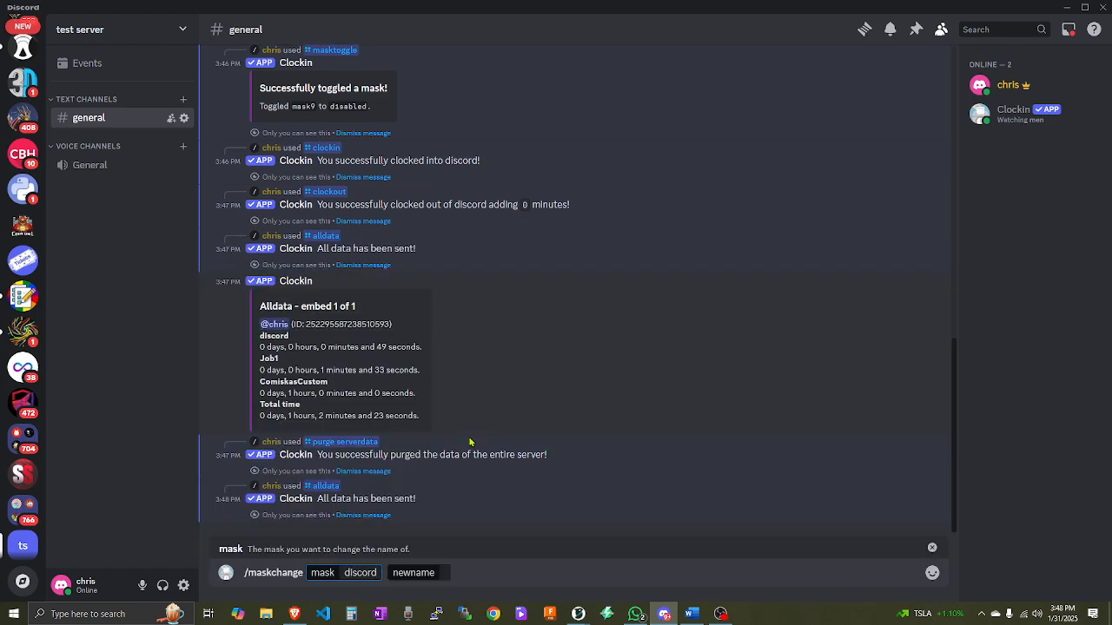
key("Tab")
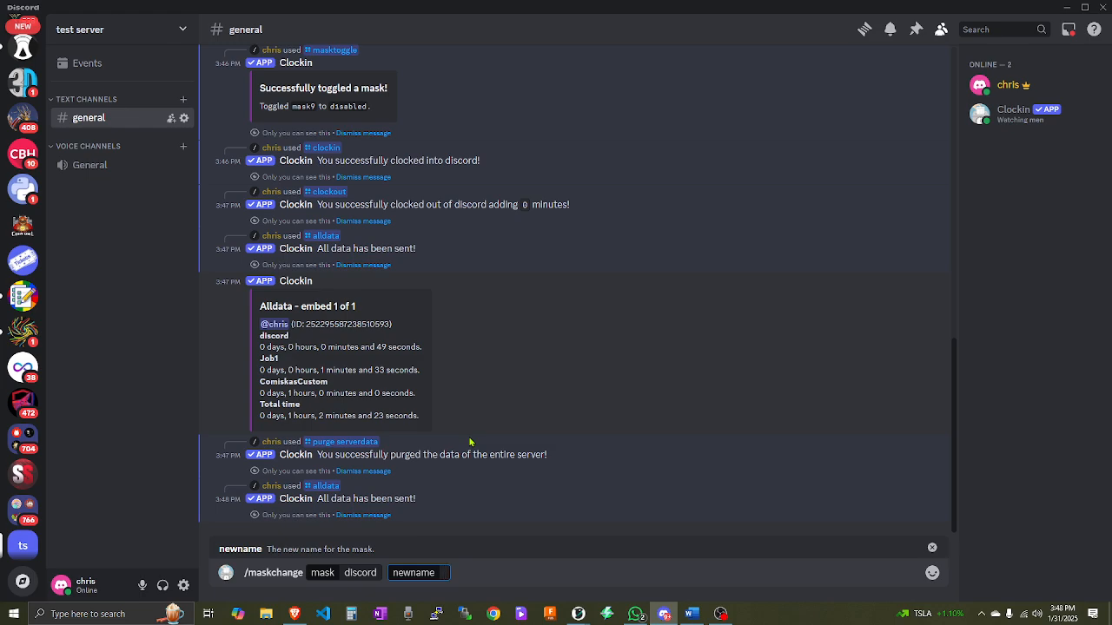
type("eBay")
key("Return")
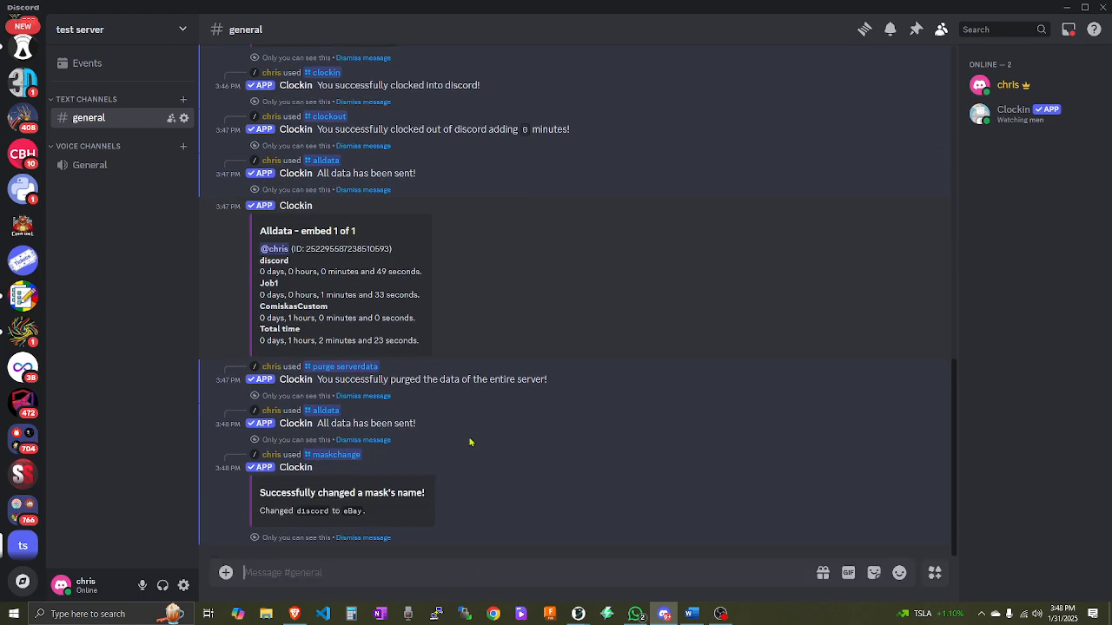
Try to clock into the renamed mask with /clockin, entering its name in lowercase as "ebay".
type("/cloc")
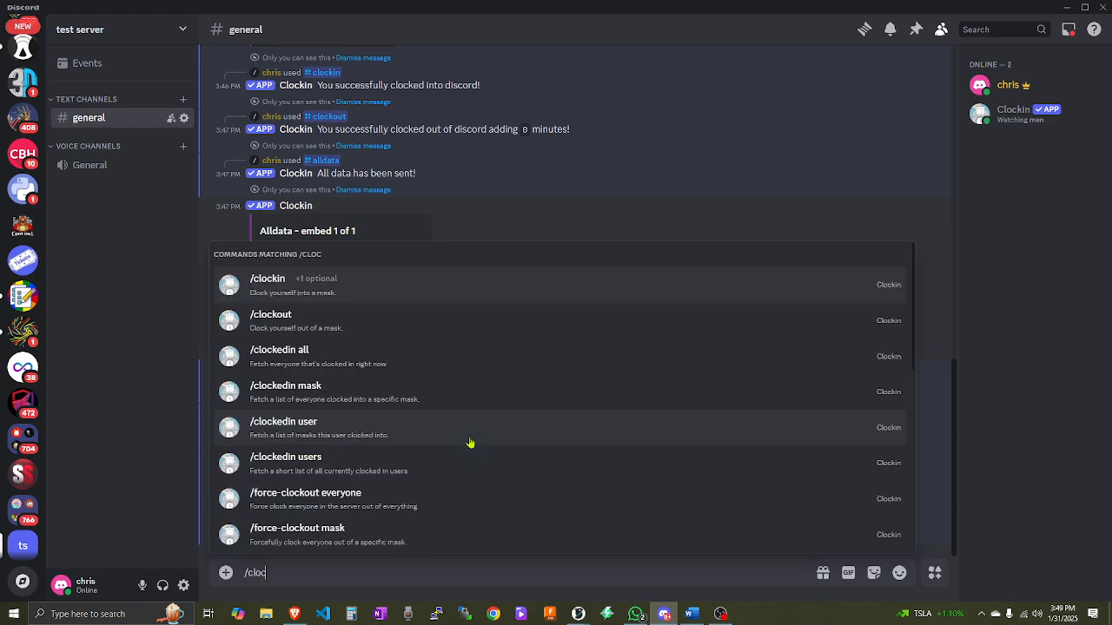
key("Tab")
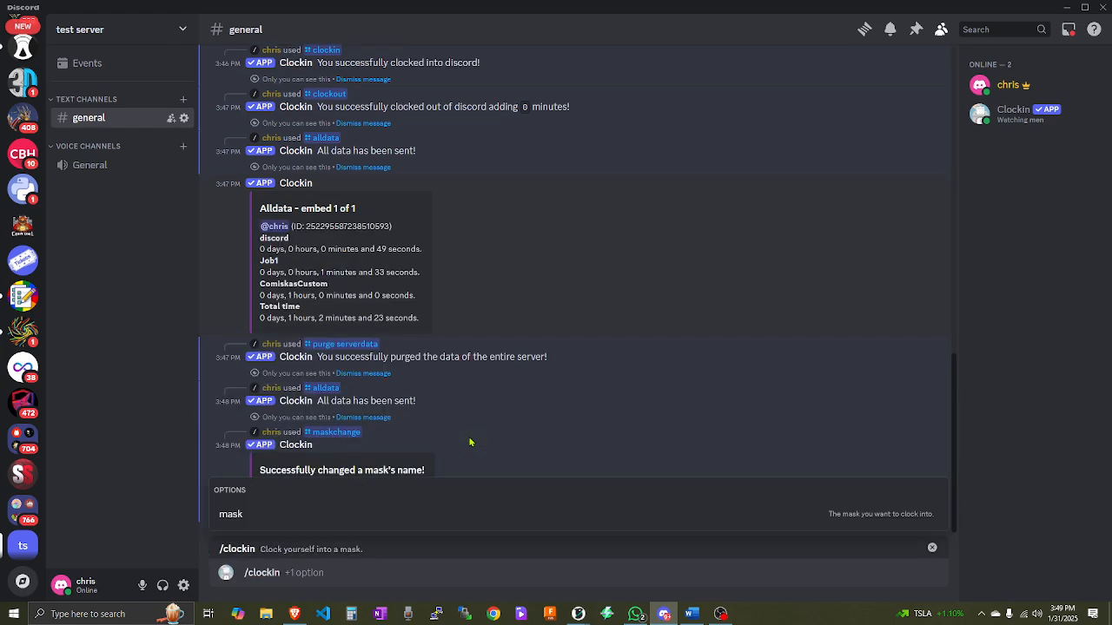
key("Tab")
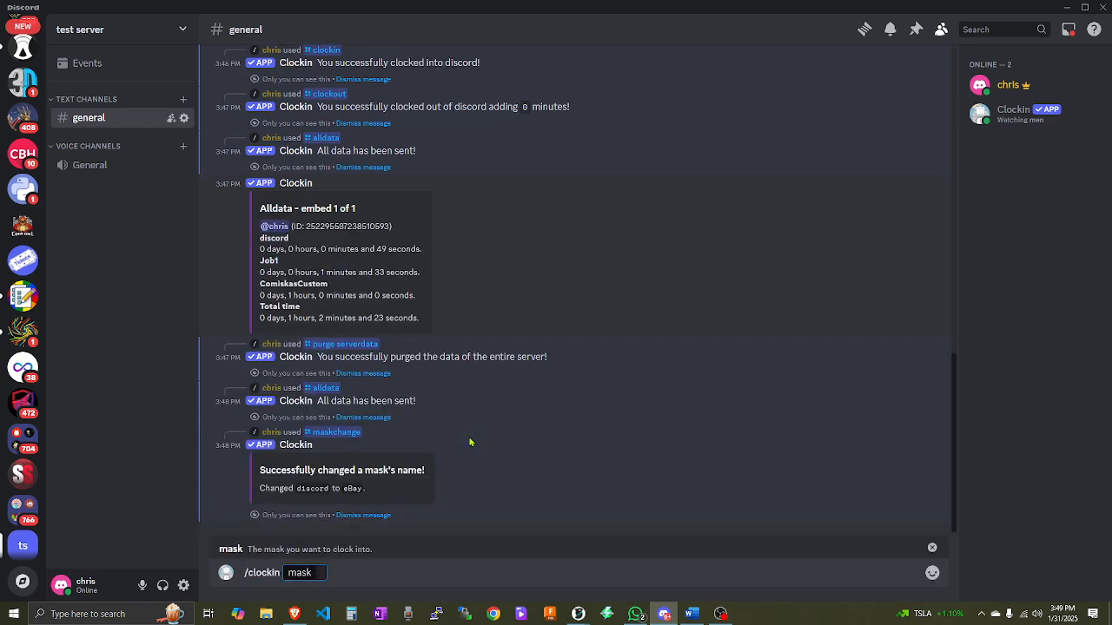
type("eBay")
key("BackSpace")
key("BackSpace")
key("BackSpace")
type("bay")
key("Return")
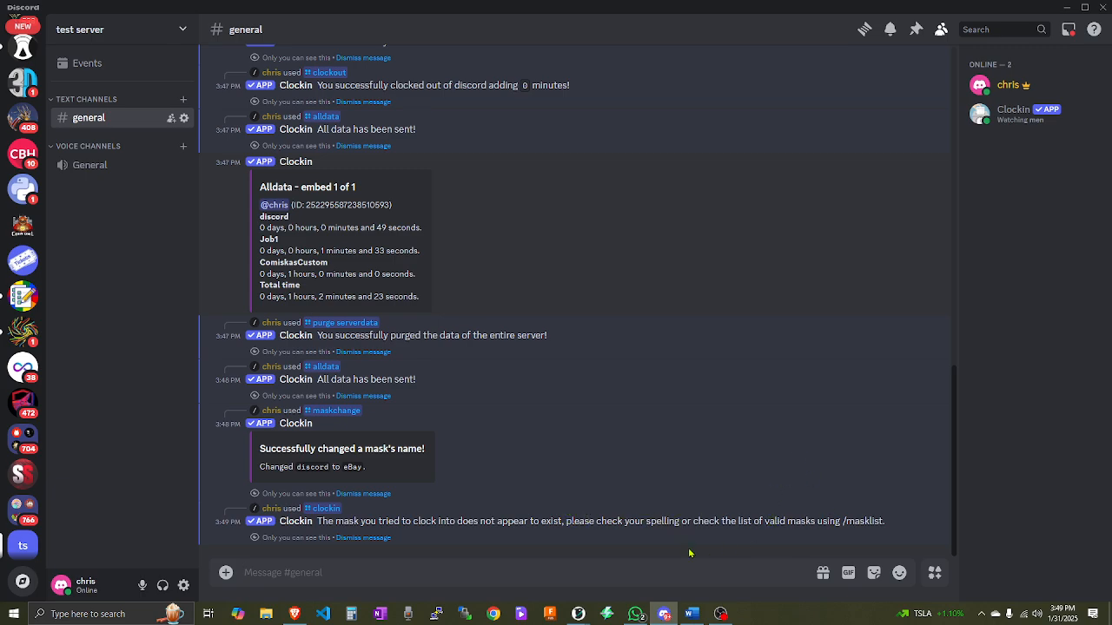
double_click(657, 522)
Clock into the eBay mask with the /clockin command, entering the mask name as "eBay".
left_click(533, 575)
type("/clockin")
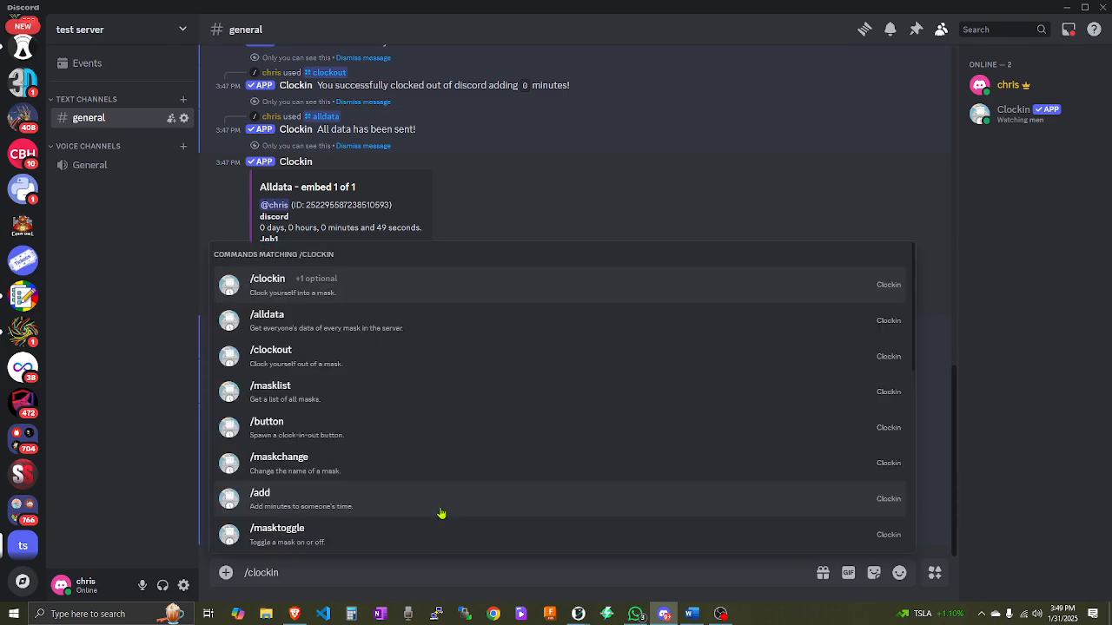
key("Tab")
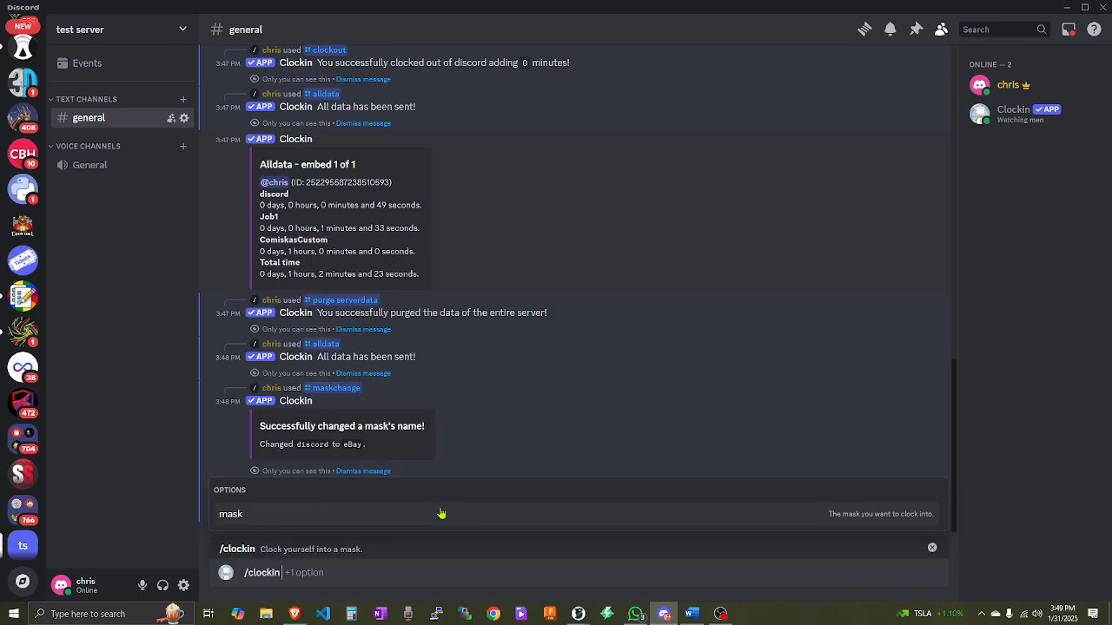
key("Tab")
type("eBay")
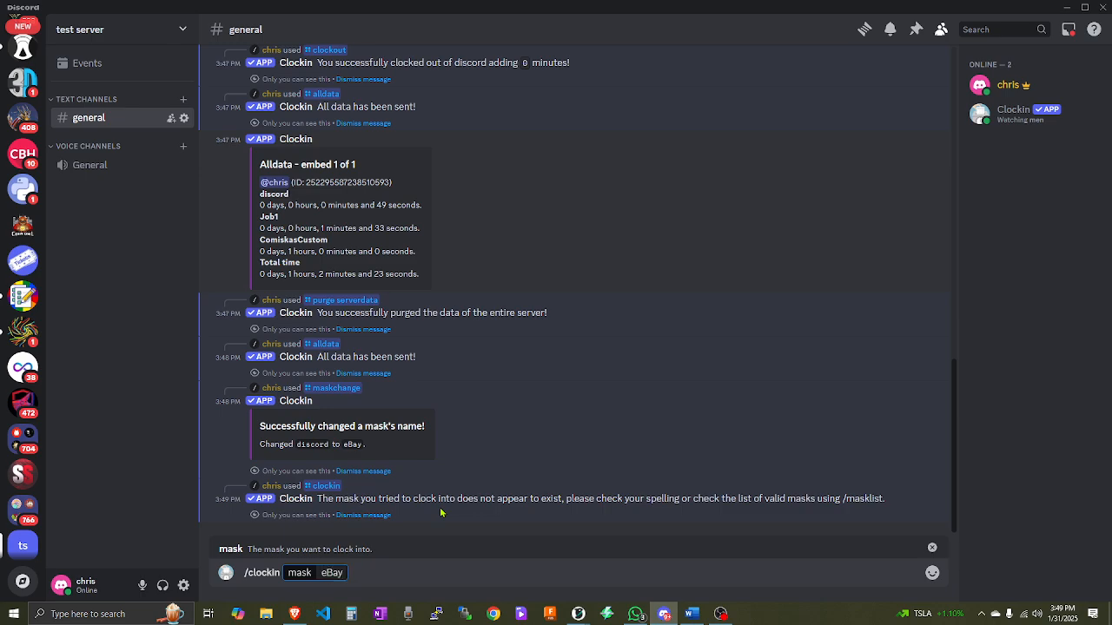
key("Return")
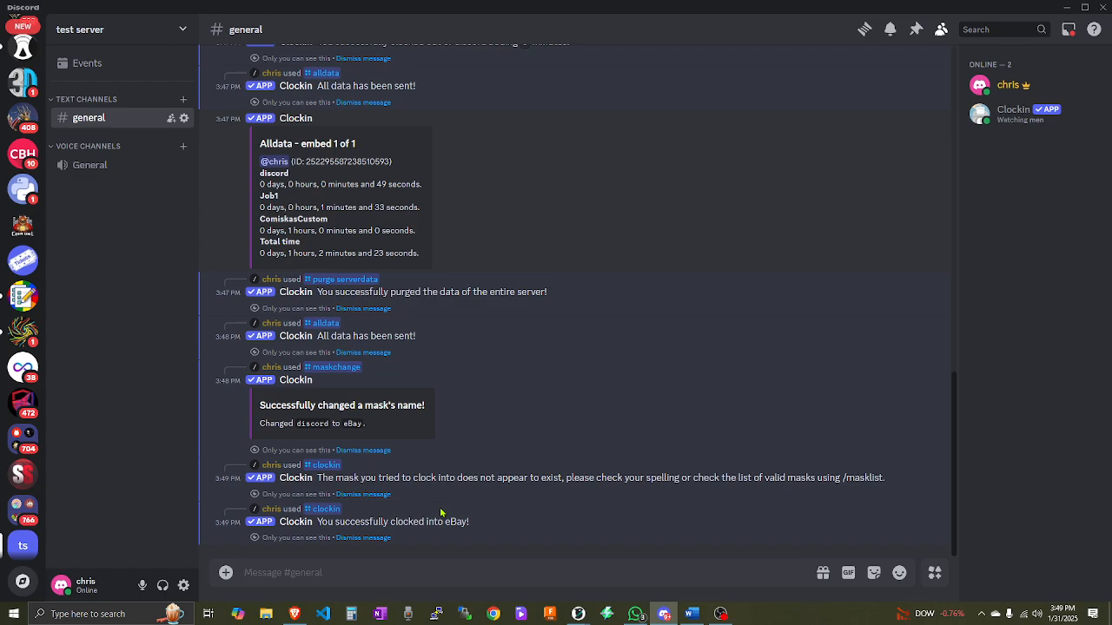
left_click(387, 494)
Rename the game mask to Job3 with the /maskchange command.
scroll(404, 448, "down", 2)
type("/")
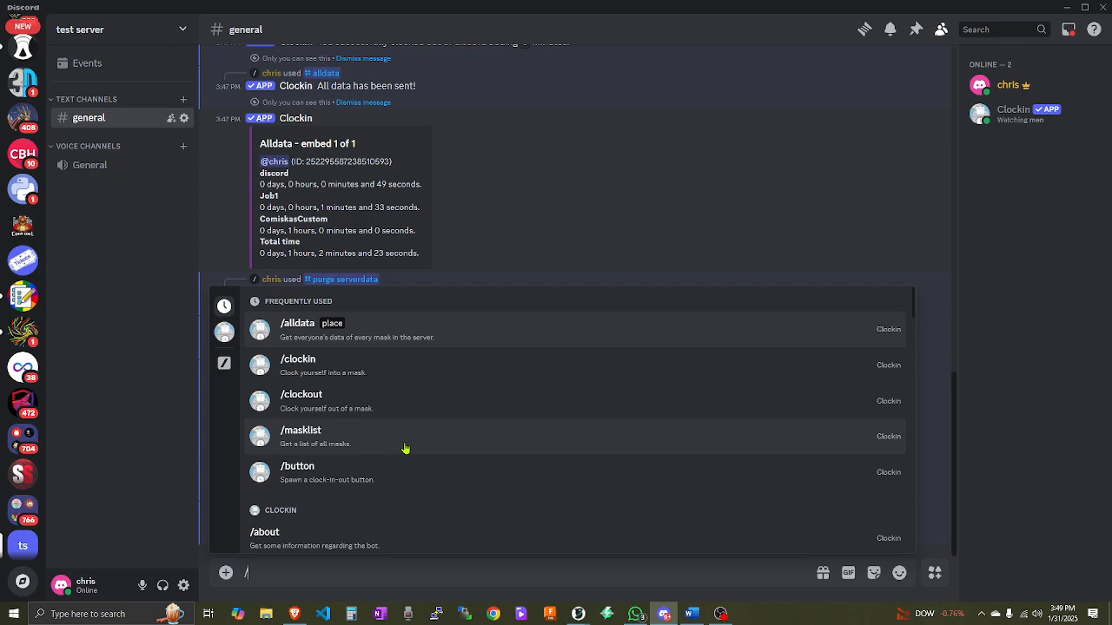
type("maskcha")
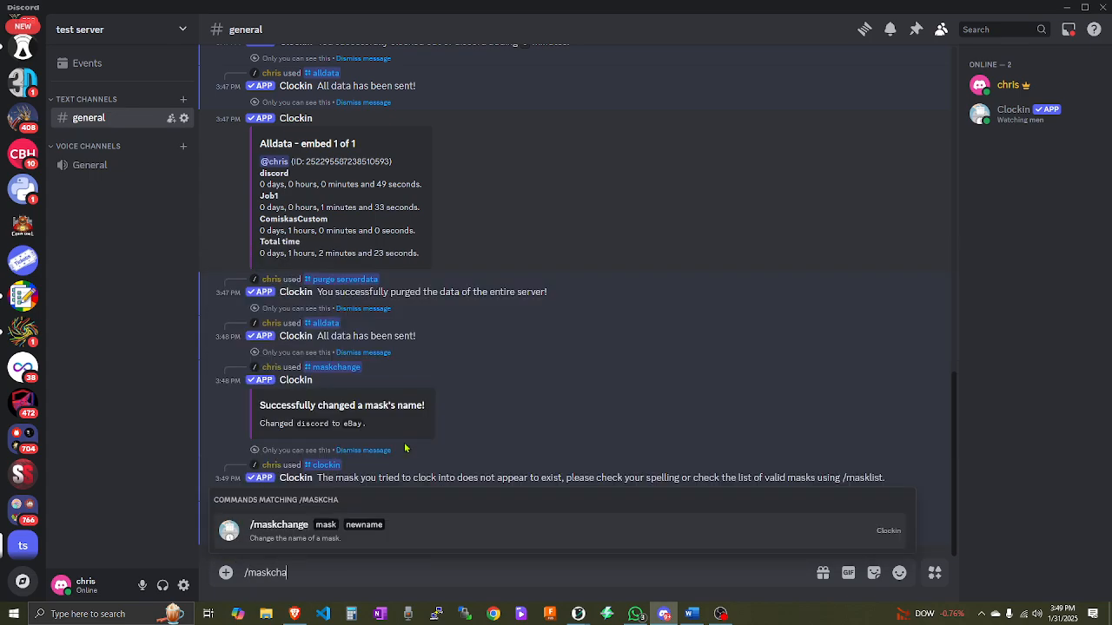
key("Tab")
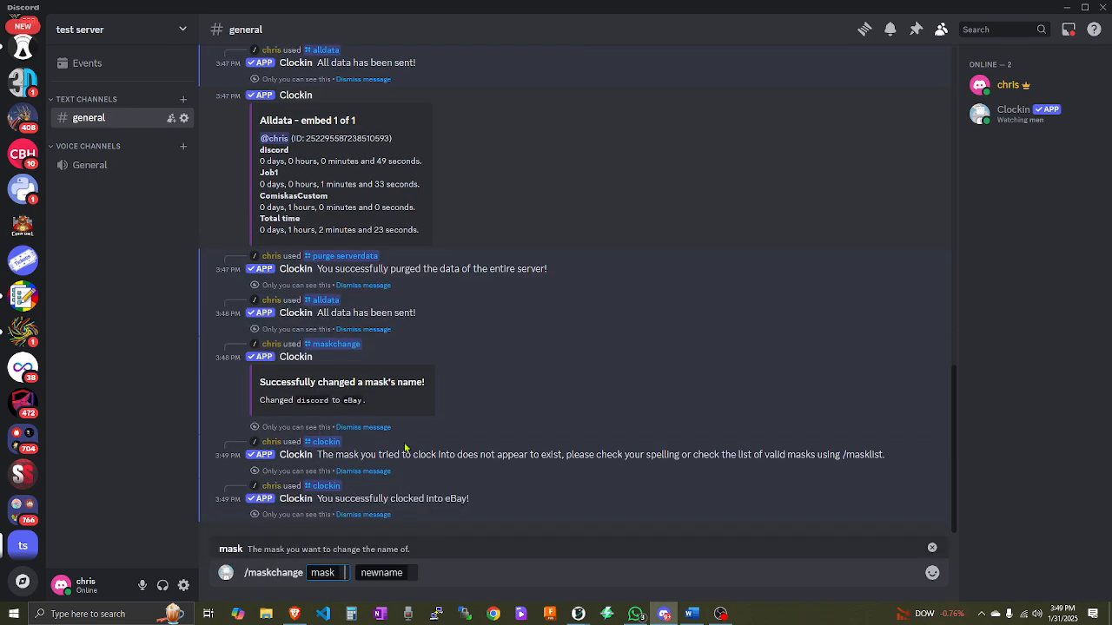
scroll(404, 447, "up", 10)
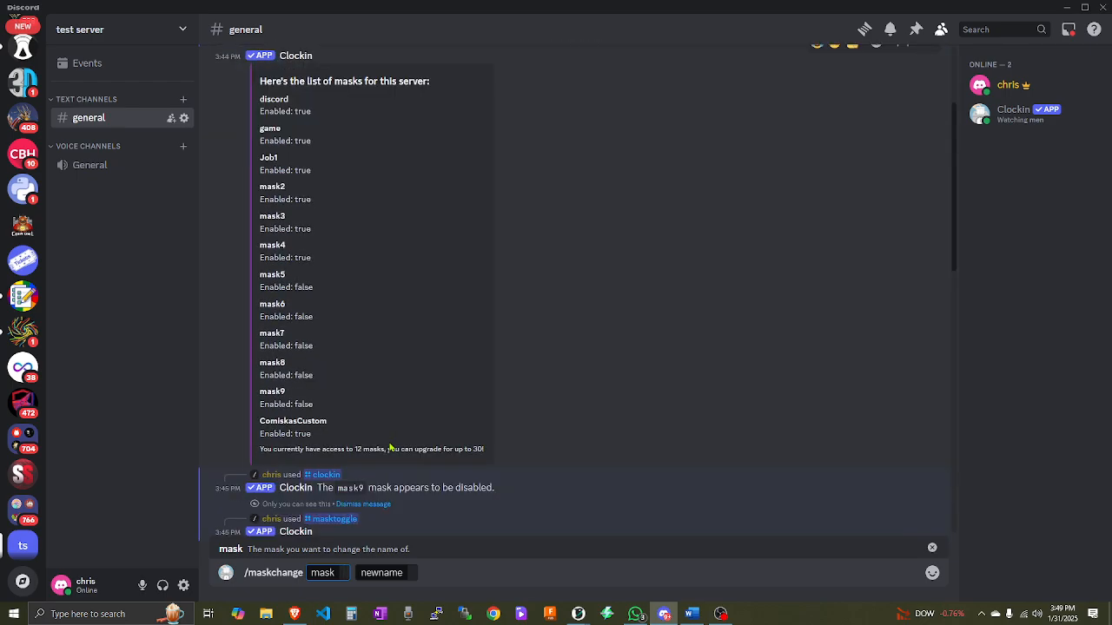
type("game")
key("Tab")
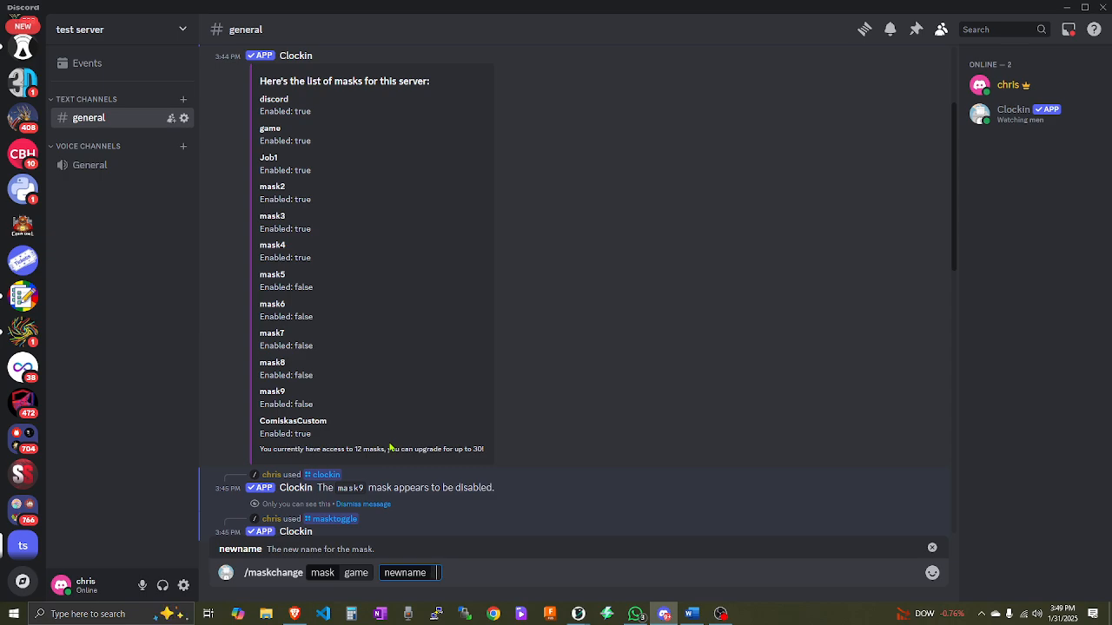
type("Job3")
key("Return")
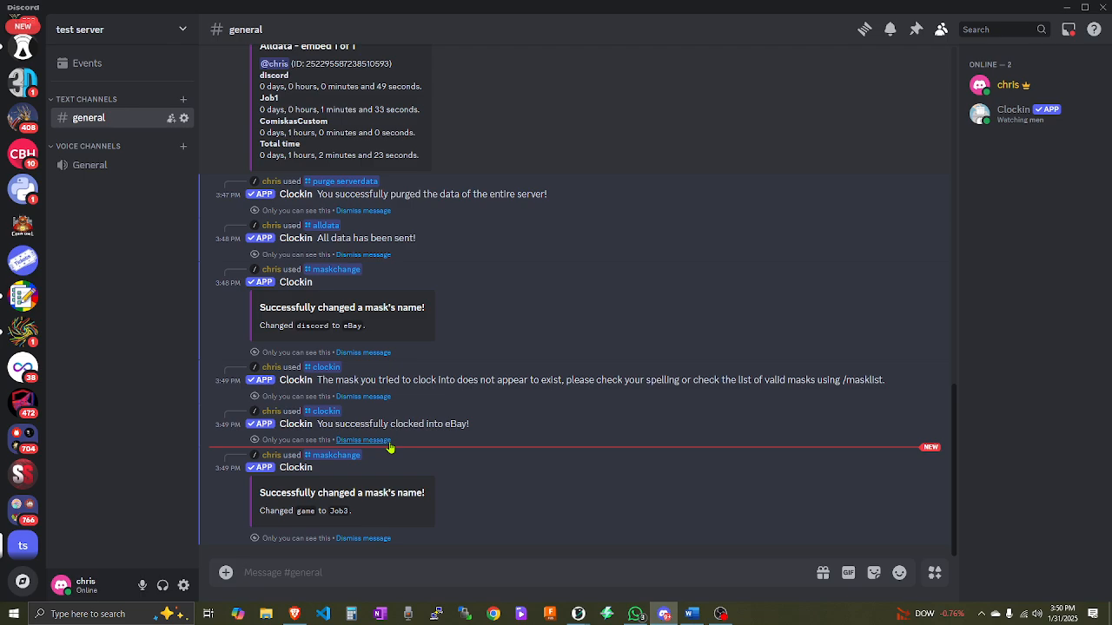
Try to clock out with the /clockout command without specifying a mask.
type("/")
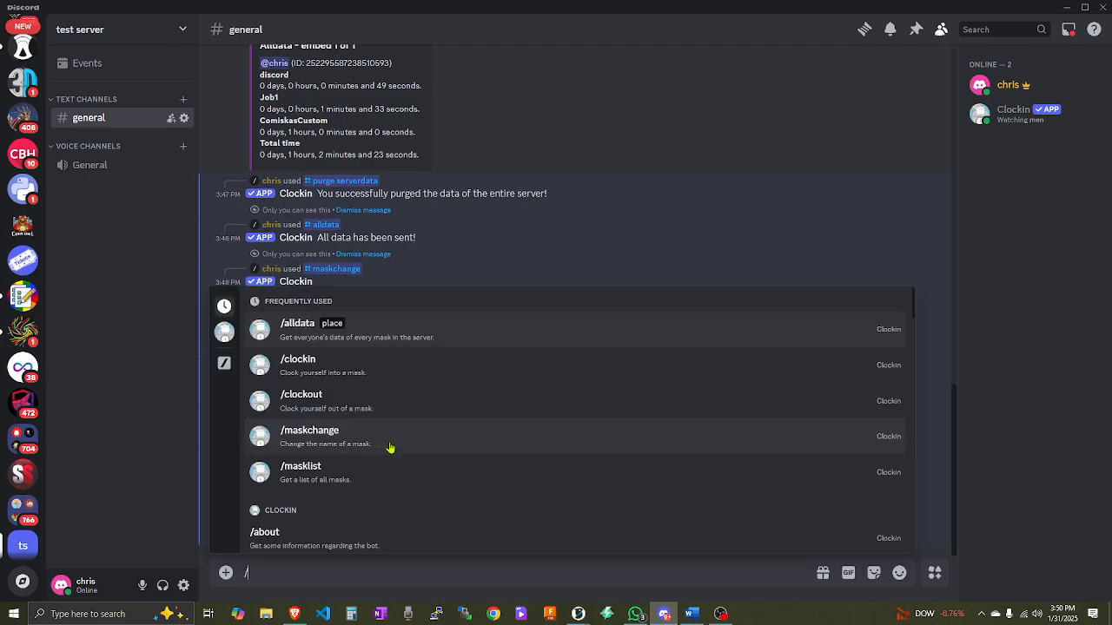
key("Down")
key("Down")
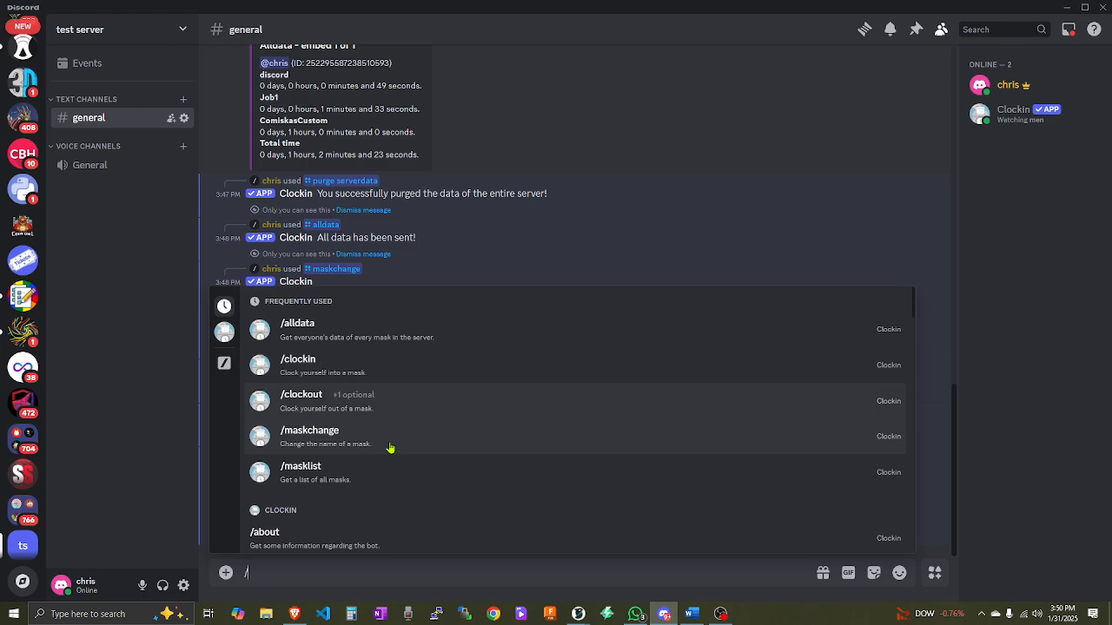
key("Return")
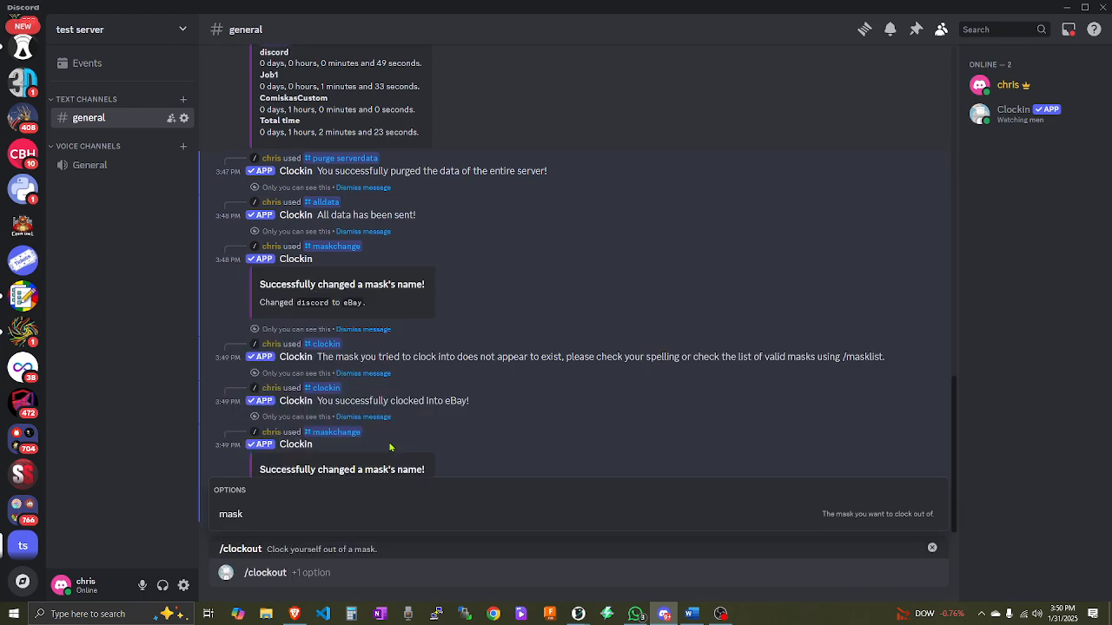
key("Return")
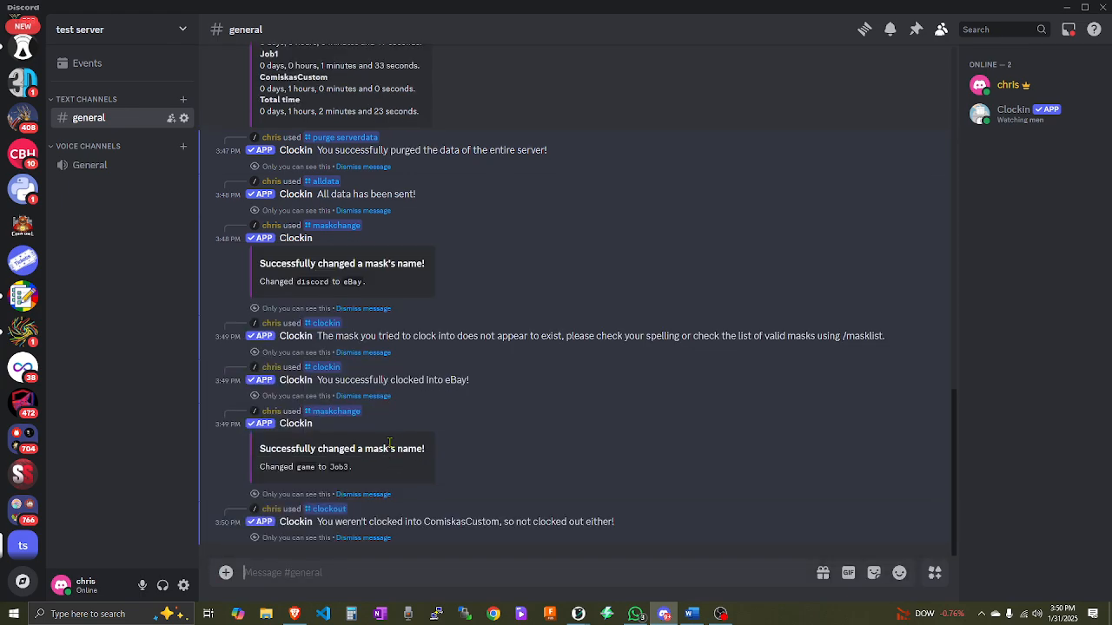
Clock out of the eBay mask with /clockout, specifying "eBay" as the mask.
type("/")
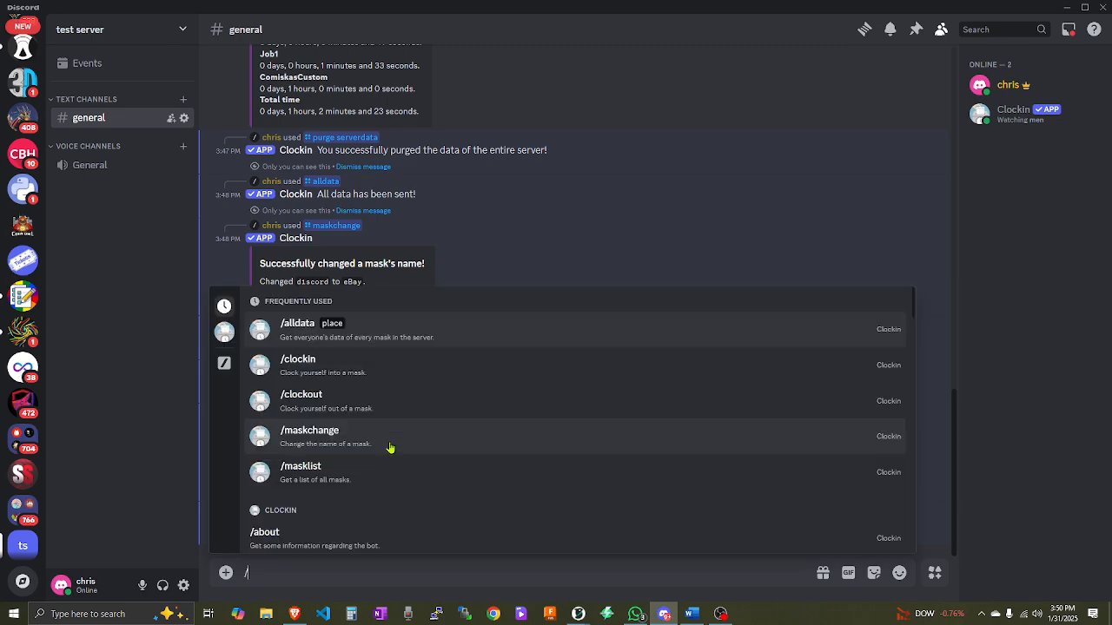
key("Down")
key("Down")
key("Return")
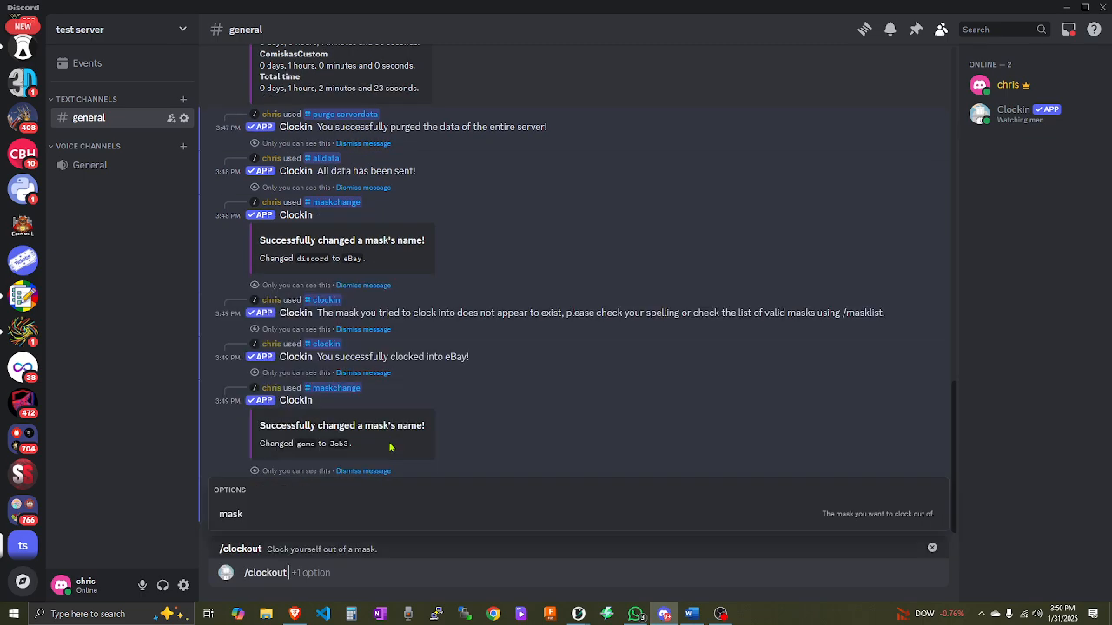
type("eBay")
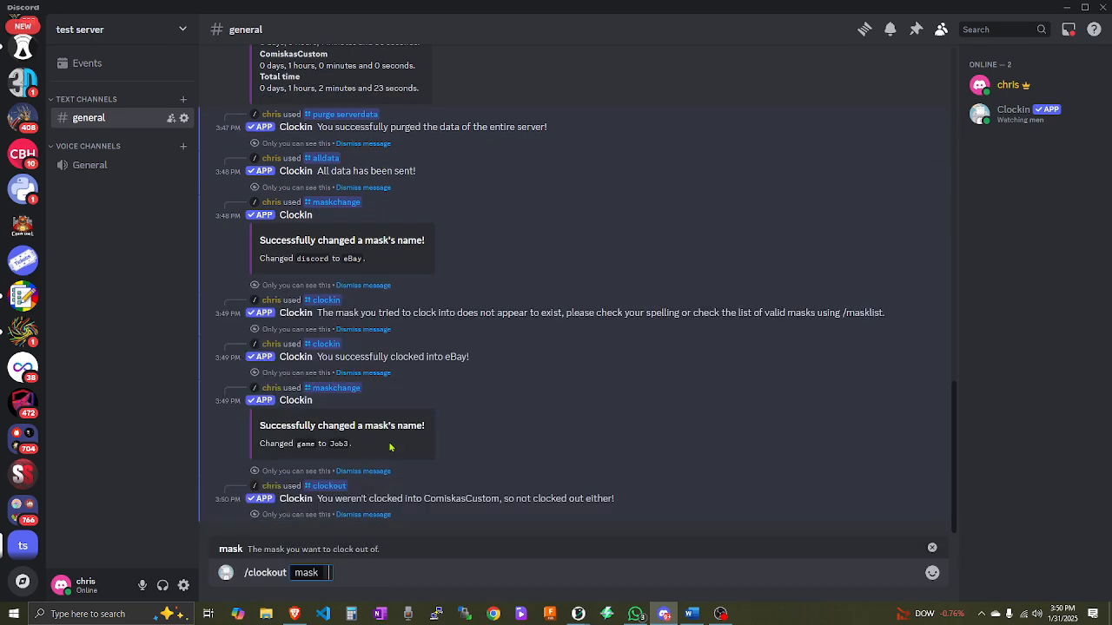
key("Return")
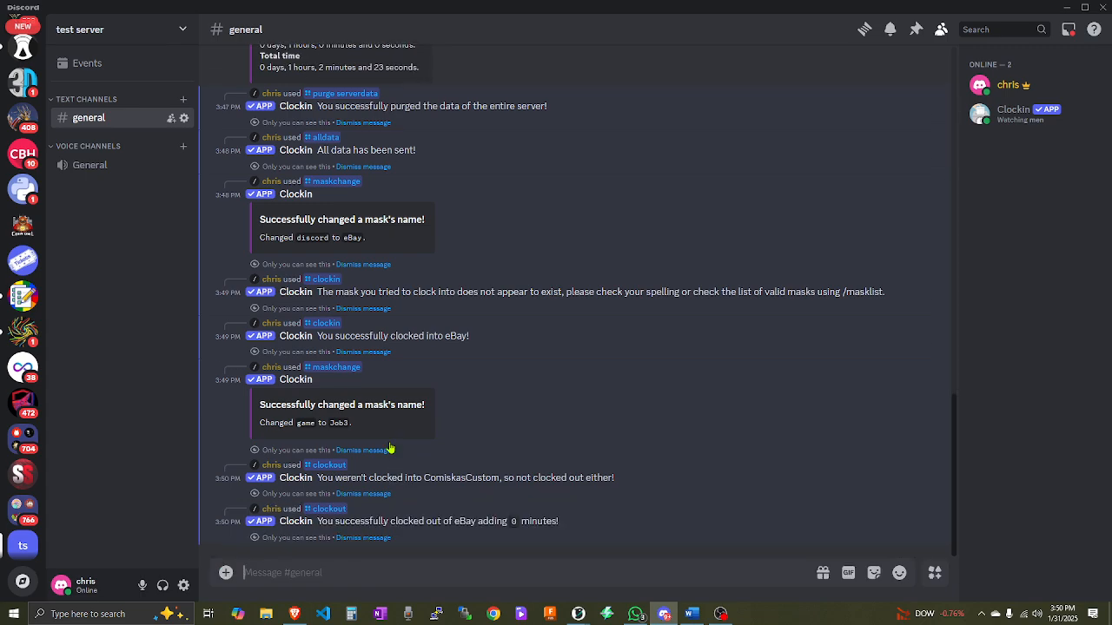
Clock into the Job3 mask with /clockin, specifying "Job3" as the mask.
type("/clockin")
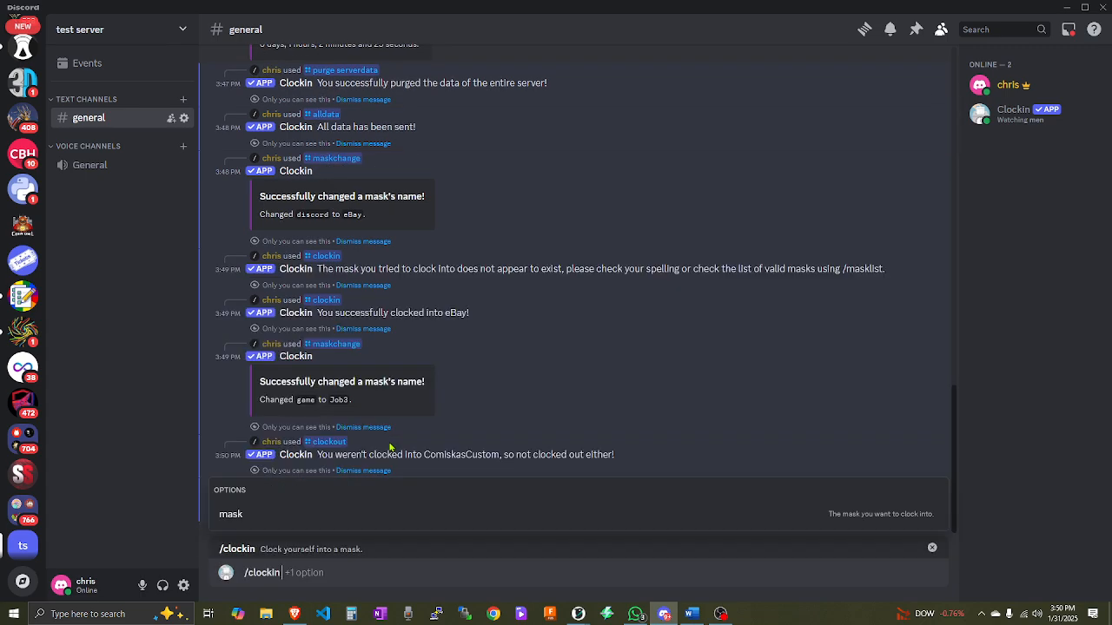
key("Tab")
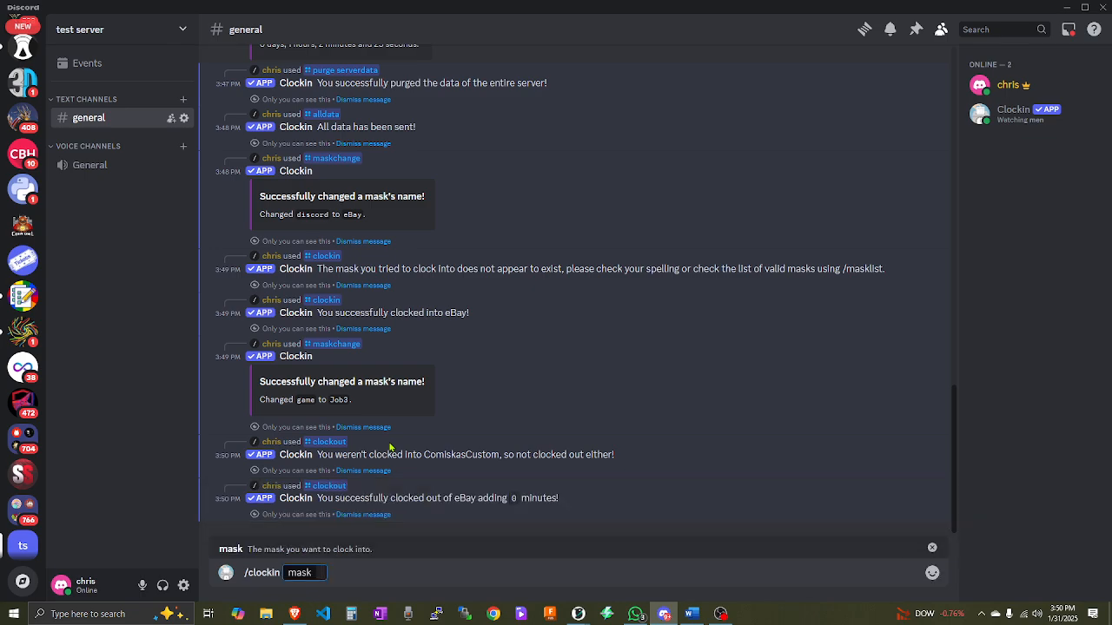
type("Job3")
key("Return")
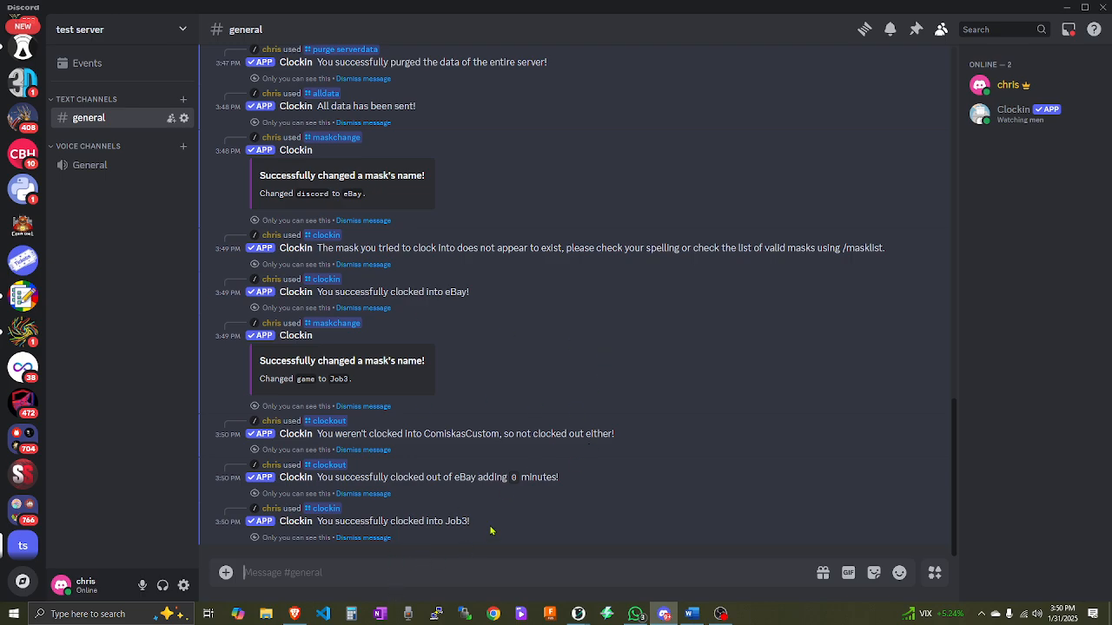
Clock out of the Job3 mask with /clockout, specifying "Job3" as the mask.
type("/clock")
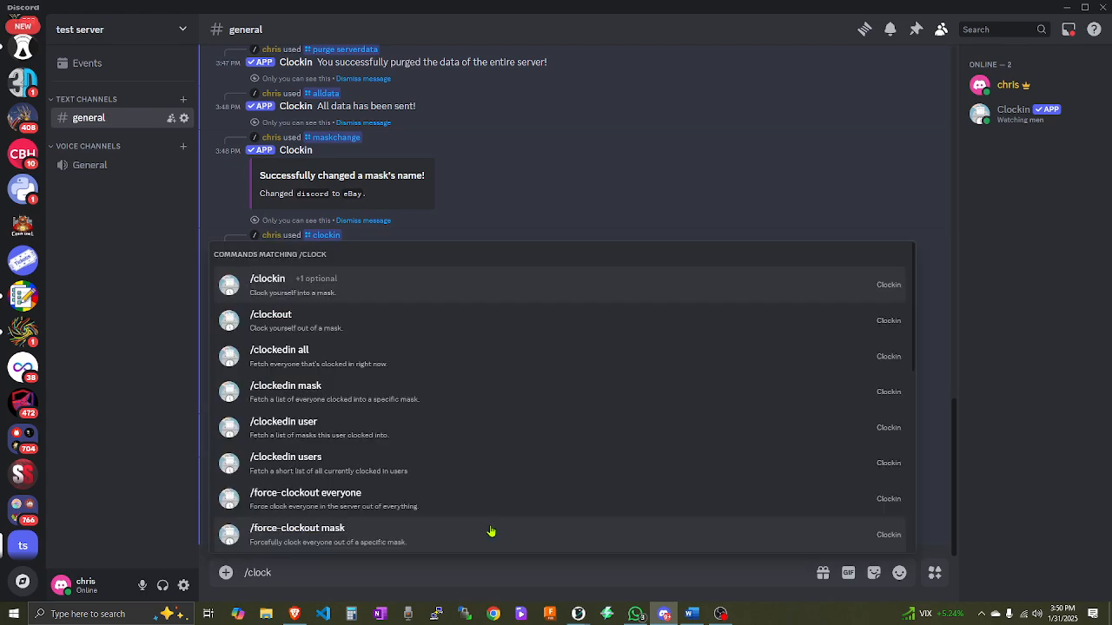
key("Down")
key("Return")
type("mask mask")
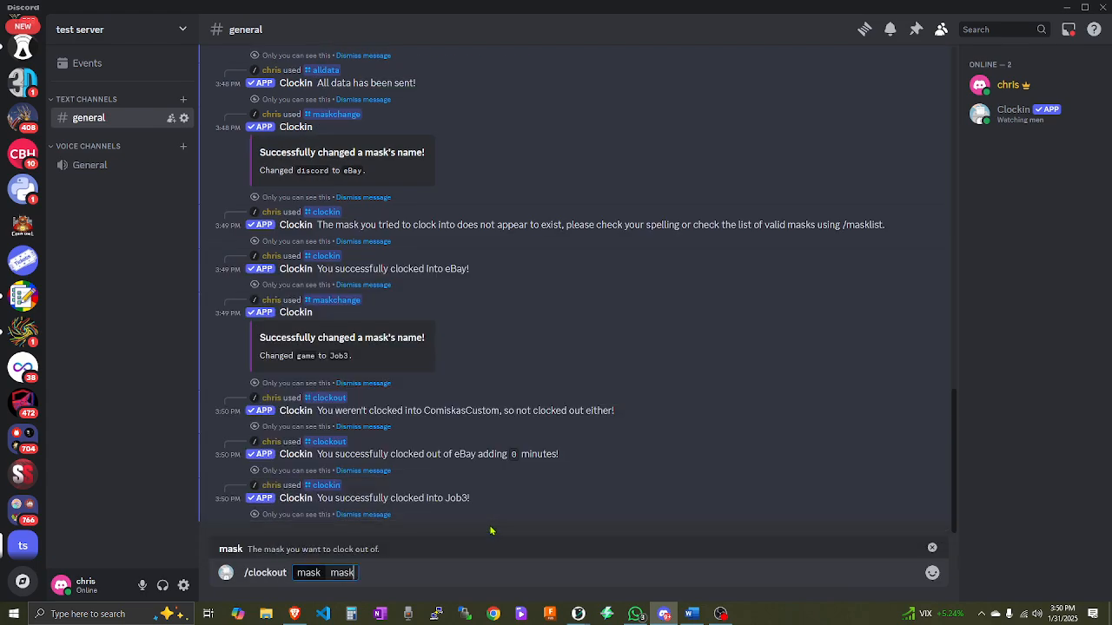
key("BackSpace")
key("BackSpace")
key("BackSpace")
key("BackSpace")
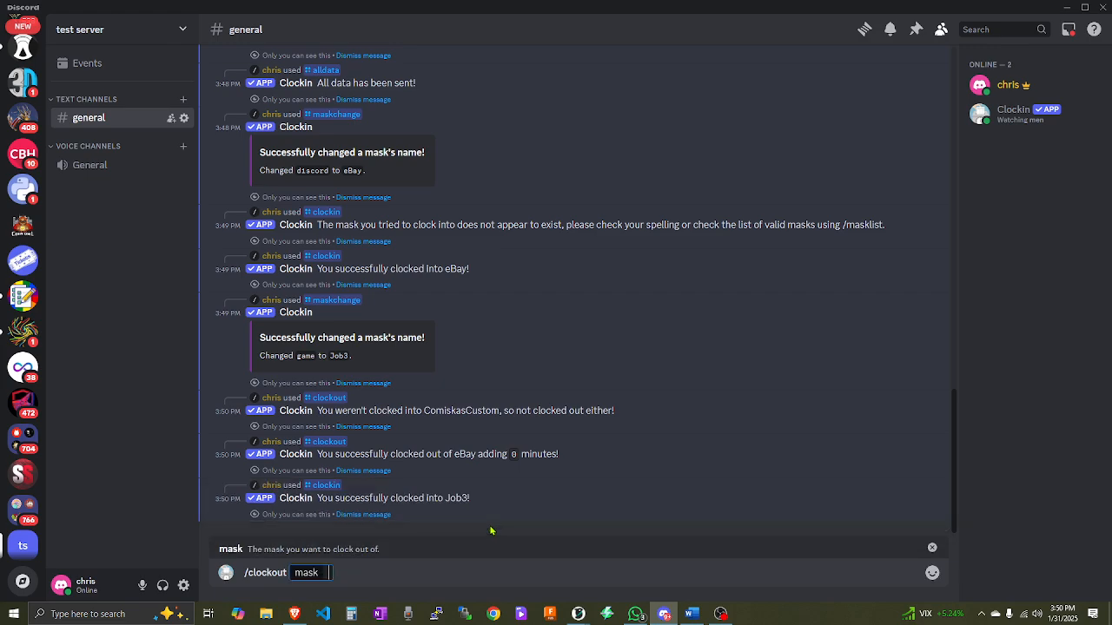
type("Job3")
key("Return")
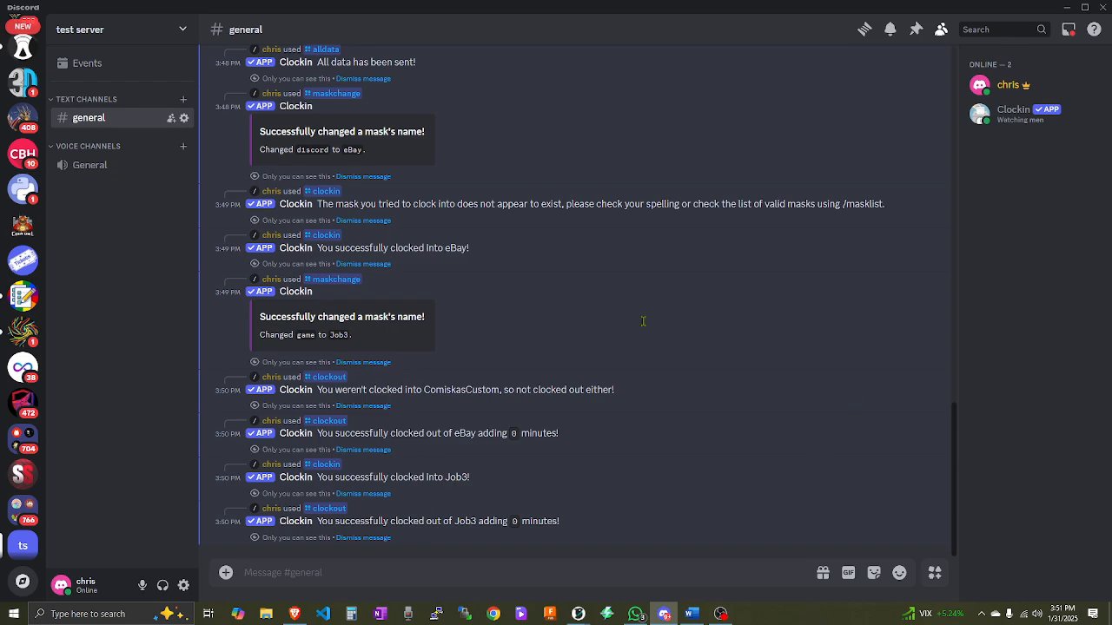
Show basic information about the test server with the /serverinfo command.
type("/")
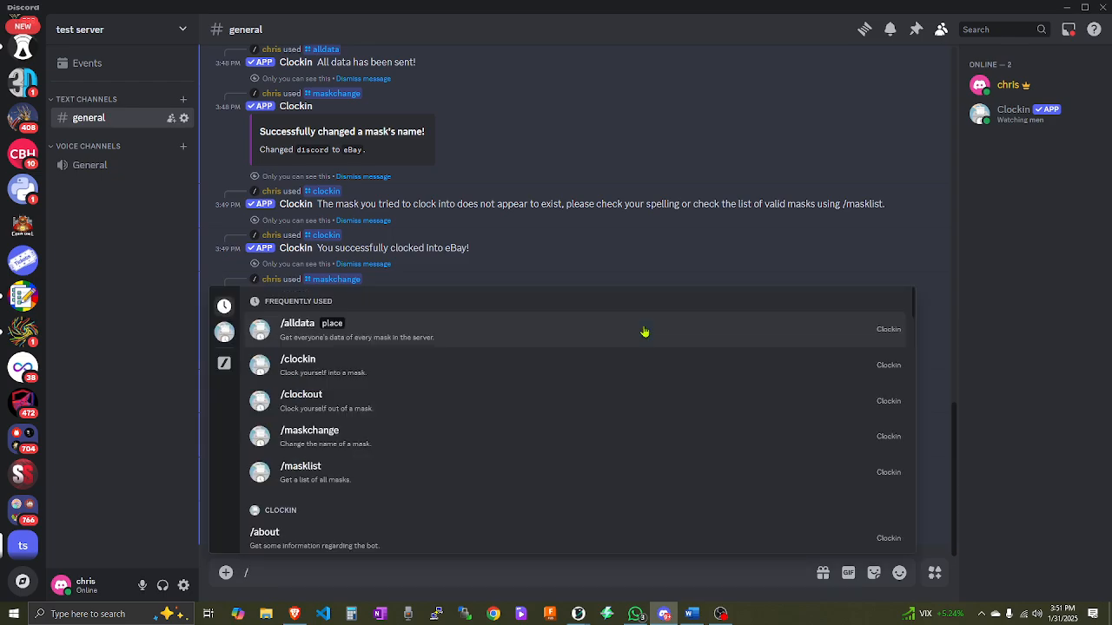
type("serv")
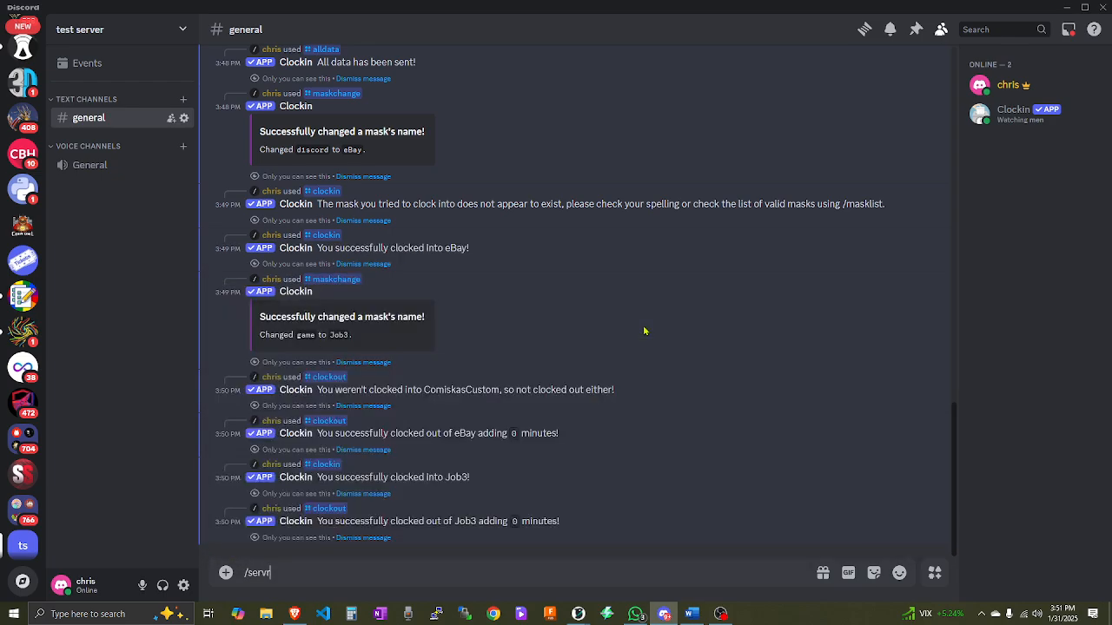
type("erinfo")
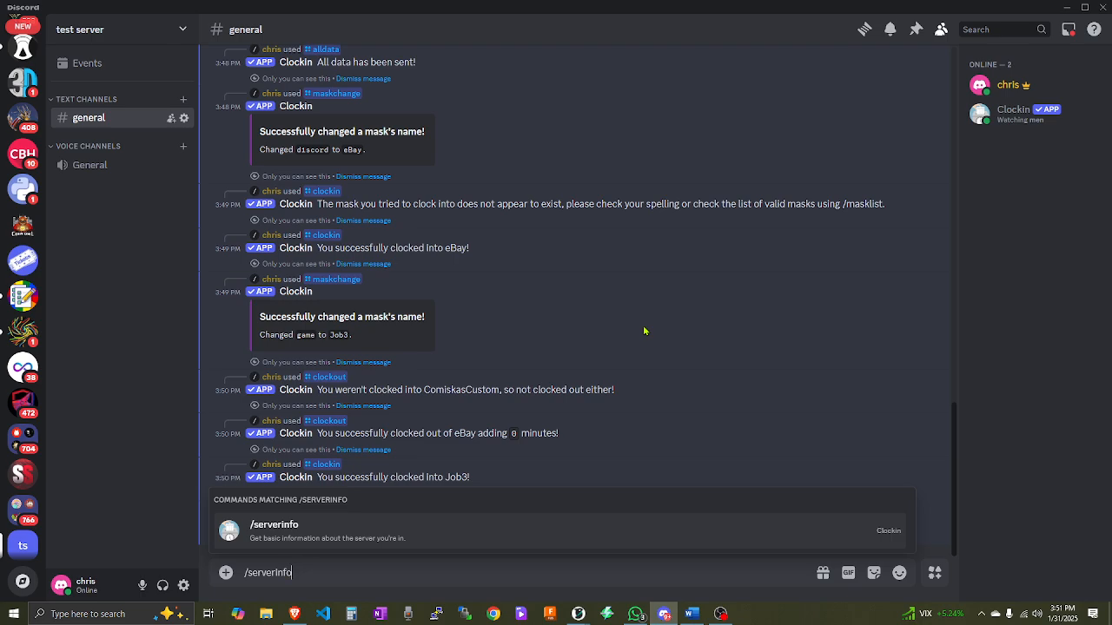
key("Return")
key("Return")
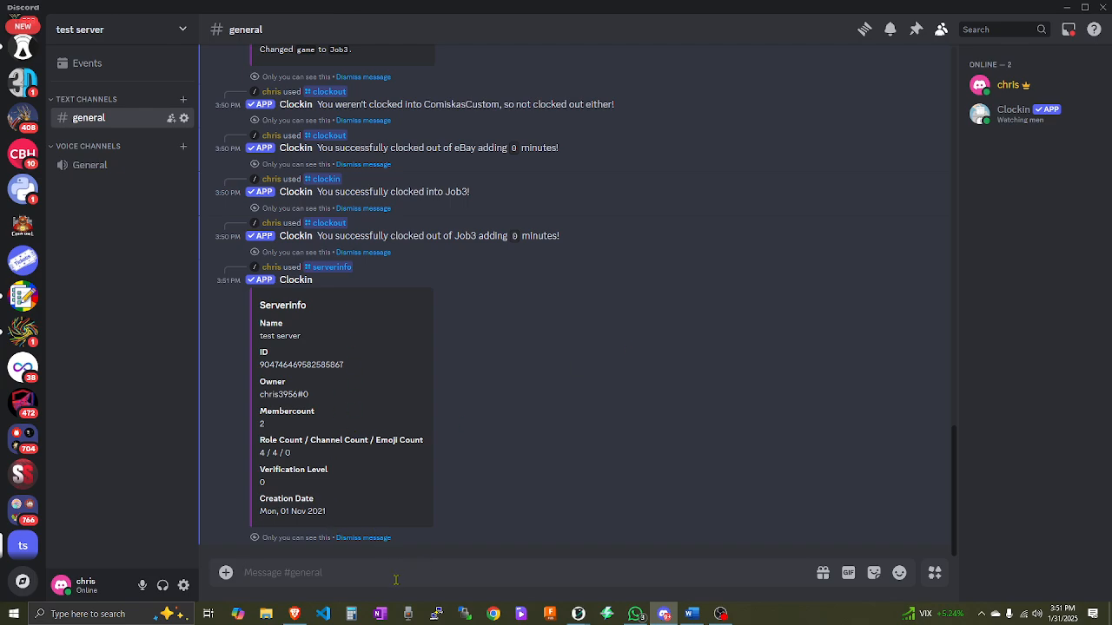
Show the bot's developer and version information with the /about command.
type("/abou")
key("Return")
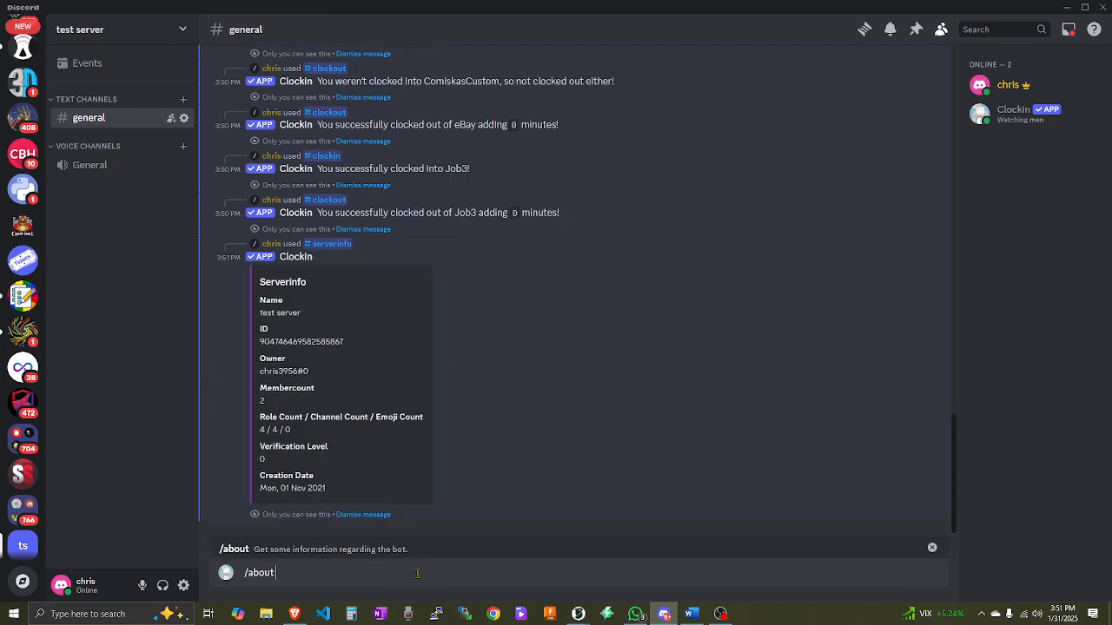
key("Return")
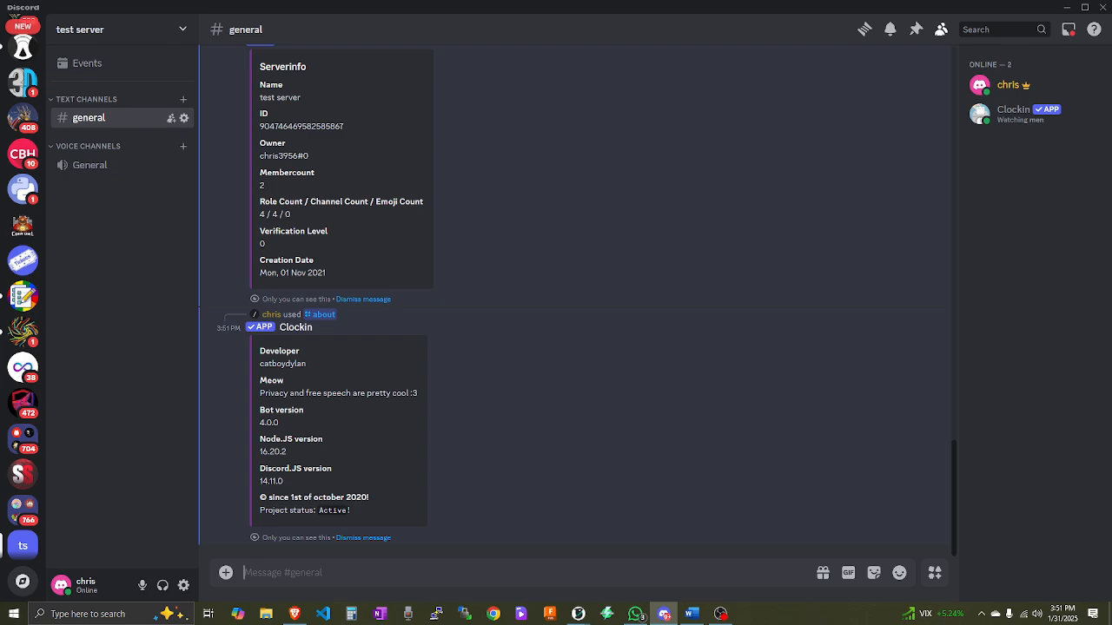
Switch to the Brave browser, maximize the Clockin website's window and look over its main page.
key("alt+Tab")
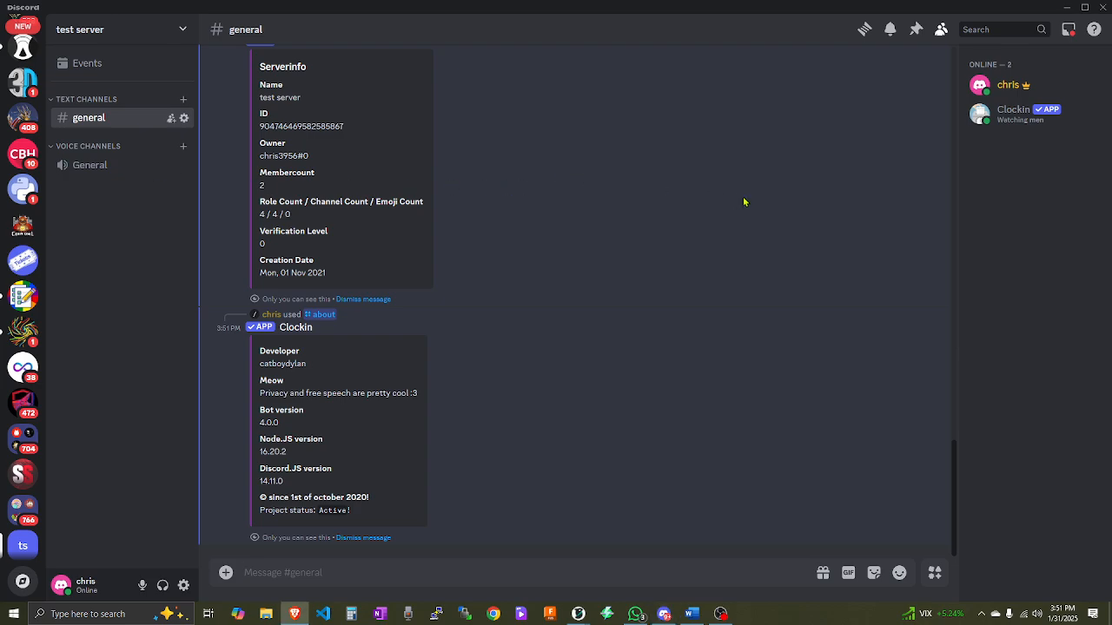
left_click_drag(391, 168, 563, 197)
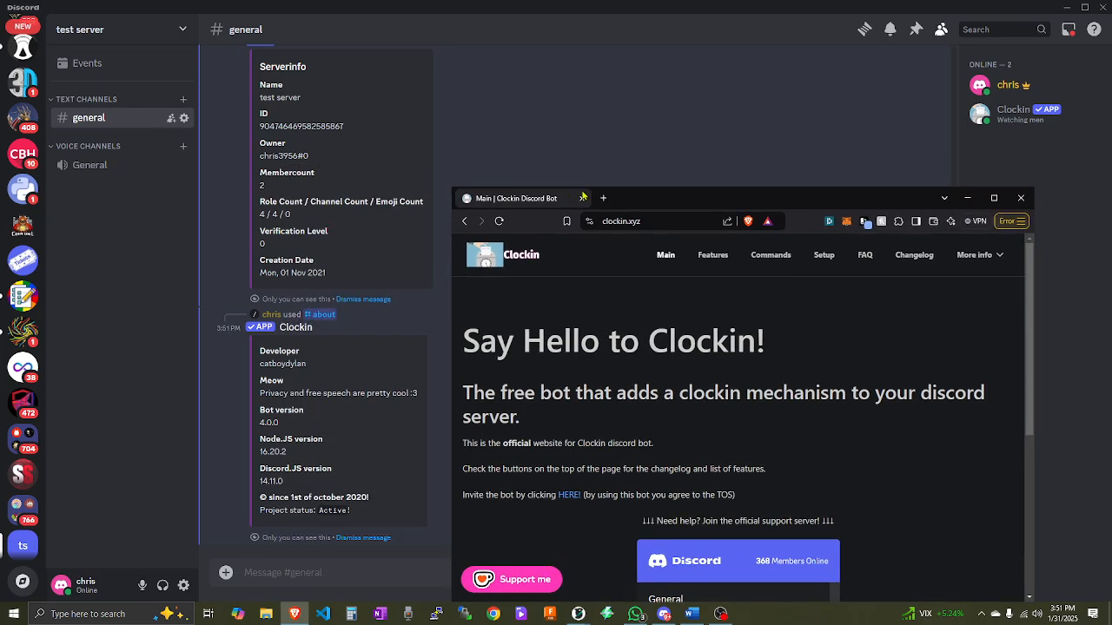
left_click_drag(659, 195, 409, 100)
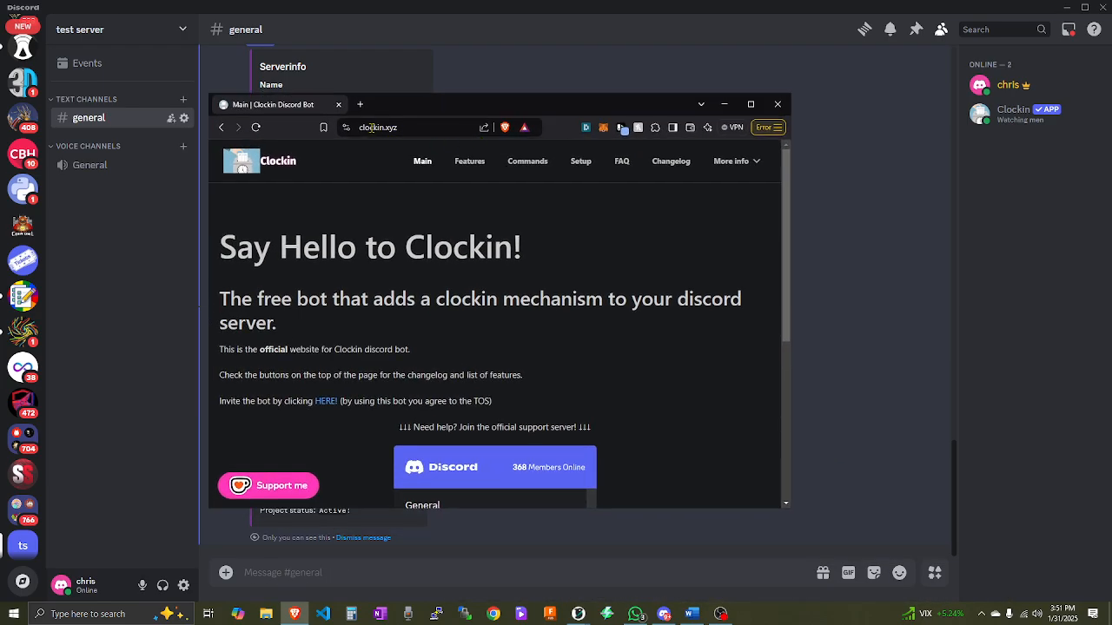
left_click(750, 103)
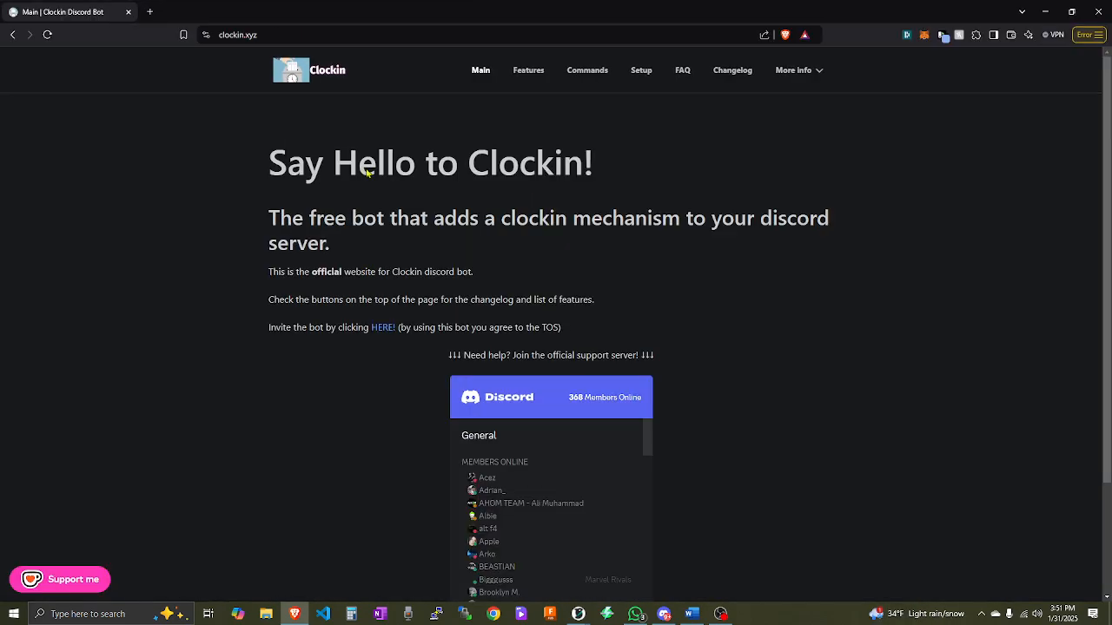
scroll(255, 310, "down", 3)
scroll(322, 318, "up", 3)
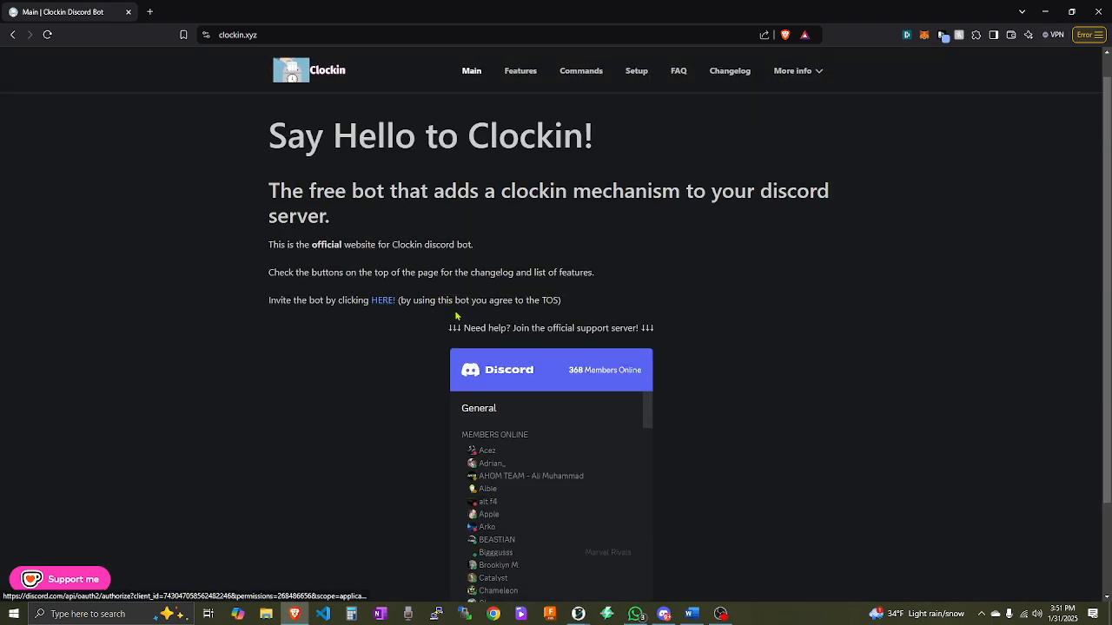
scroll(396, 355, "up", 1)
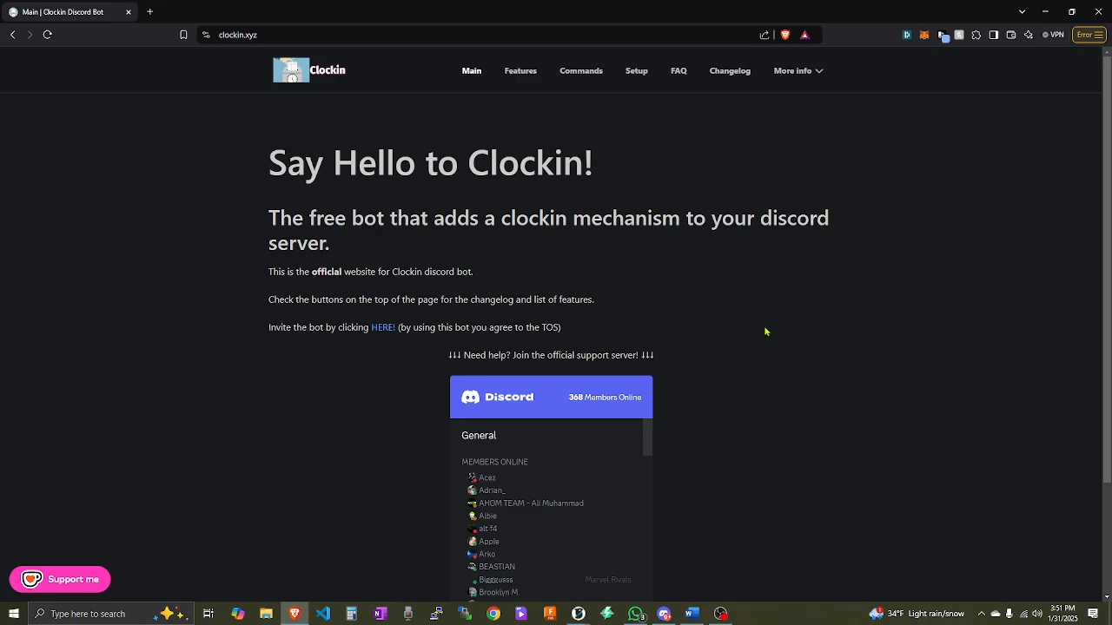
Read through the Clockin website's Commands page, examining the /masktoggle and /maskchange descriptions, and move the browser window out of the way.
left_click(565, 73)
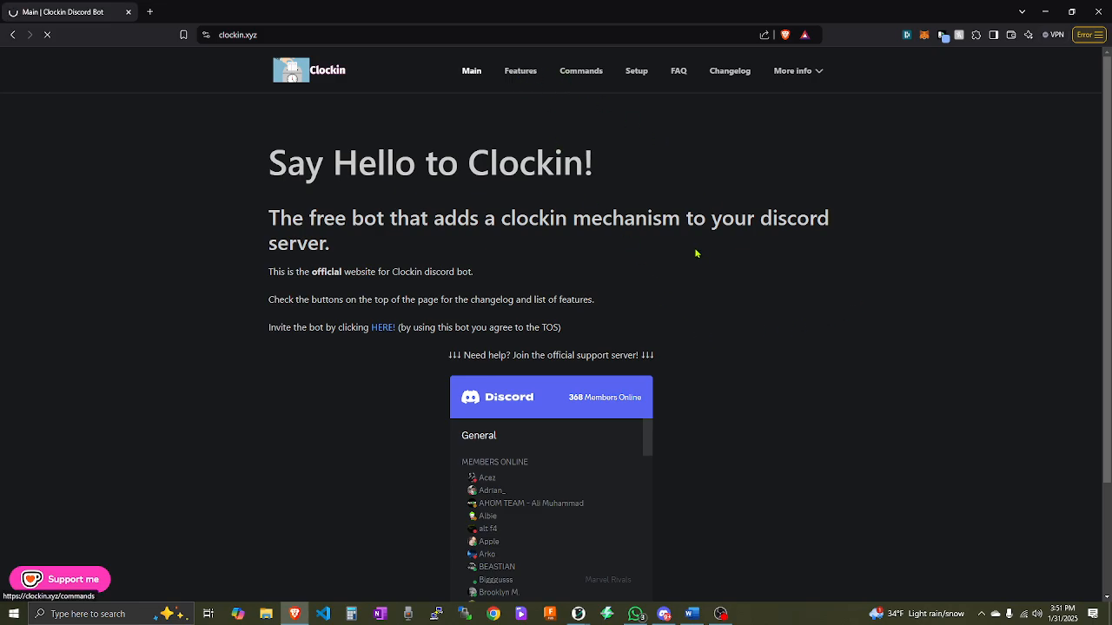
scroll(351, 263, "down", 2)
scroll(350, 263, "down", 8)
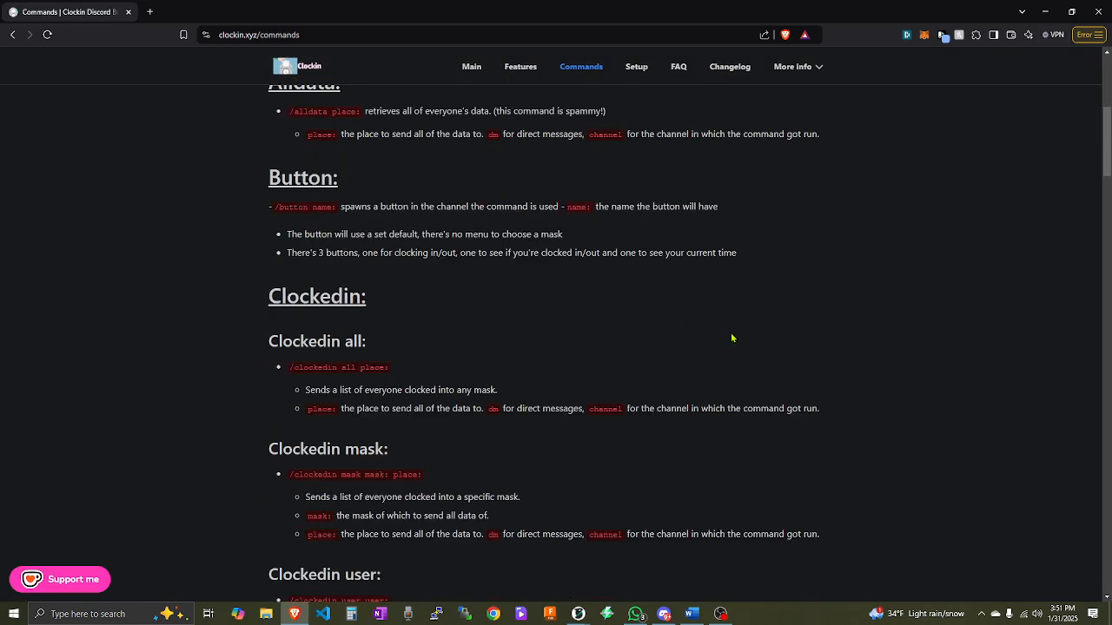
scroll(742, 367, "down", 3)
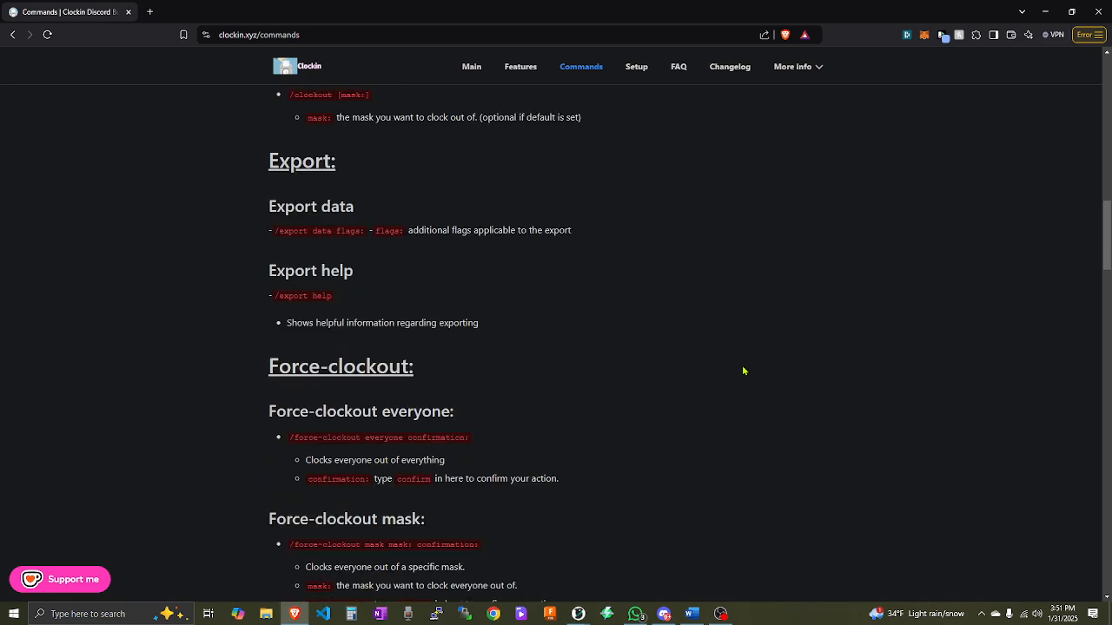
scroll(342, 409, "down", 3)
scroll(342, 409, "down", 6)
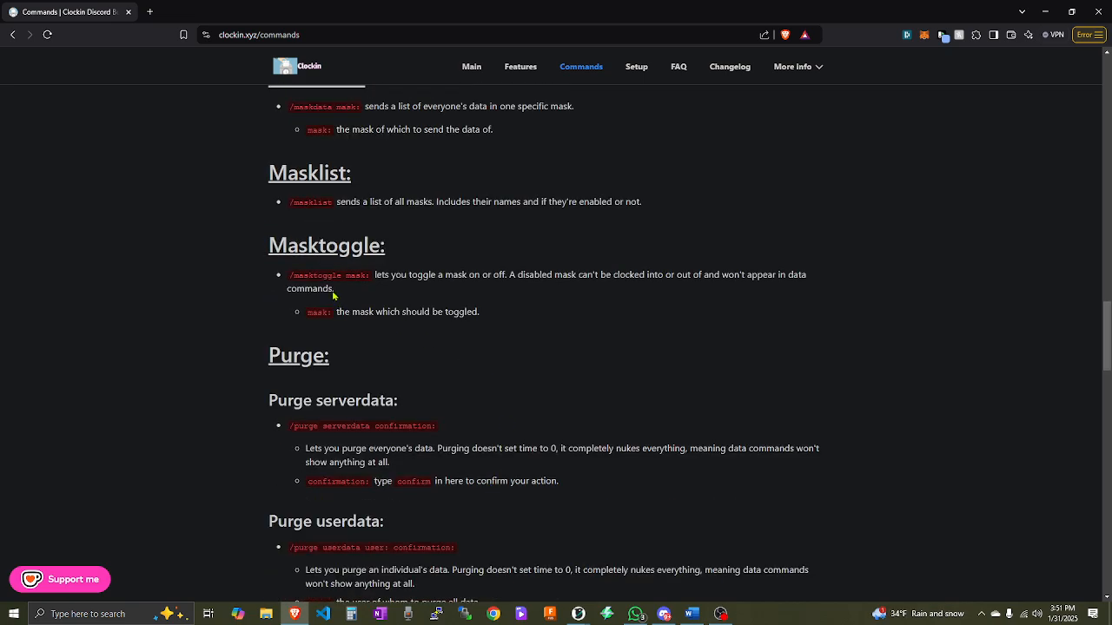
left_click_drag(391, 276, 588, 285)
left_click(573, 289)
scroll(431, 287, "up", 2)
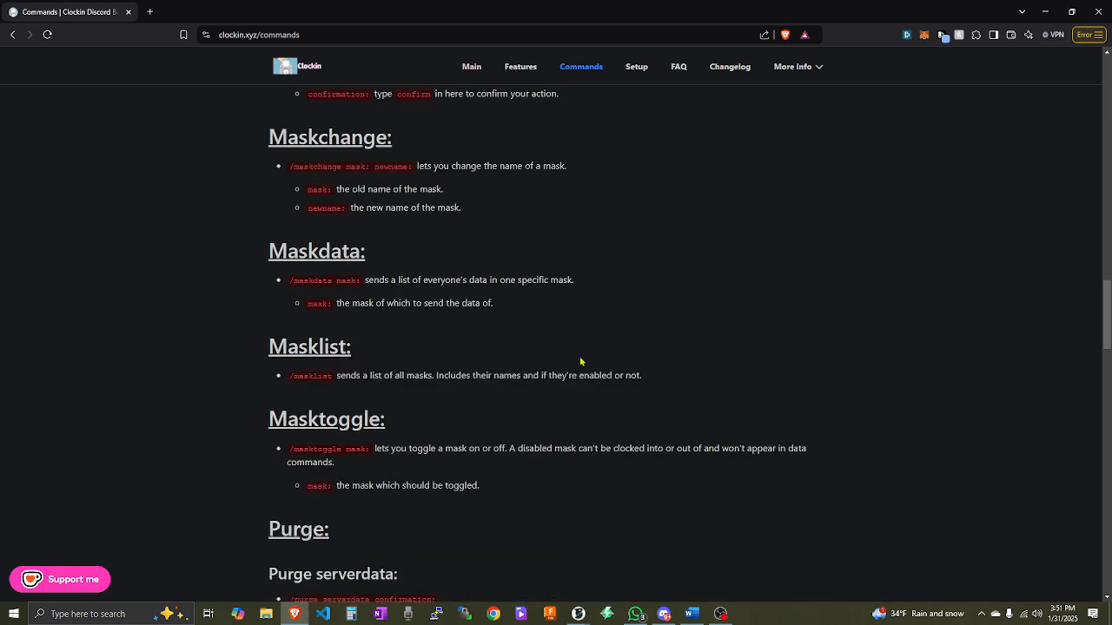
scroll(582, 363, "up", 2)
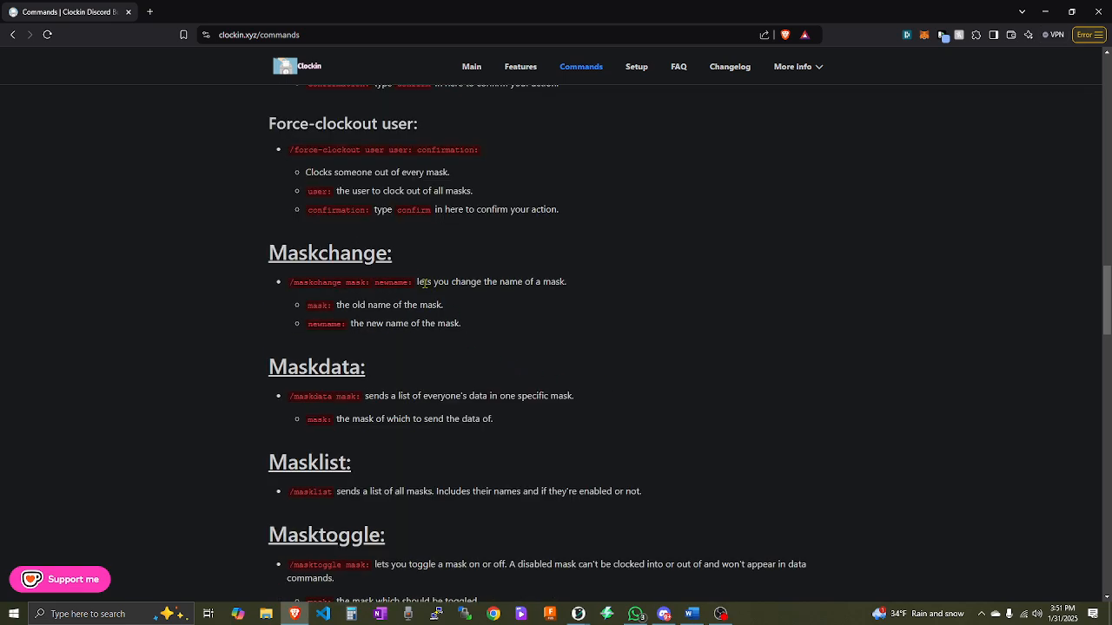
left_click_drag(419, 284, 570, 291)
left_click(397, 319)
left_click_drag(509, 15, 0, 192)
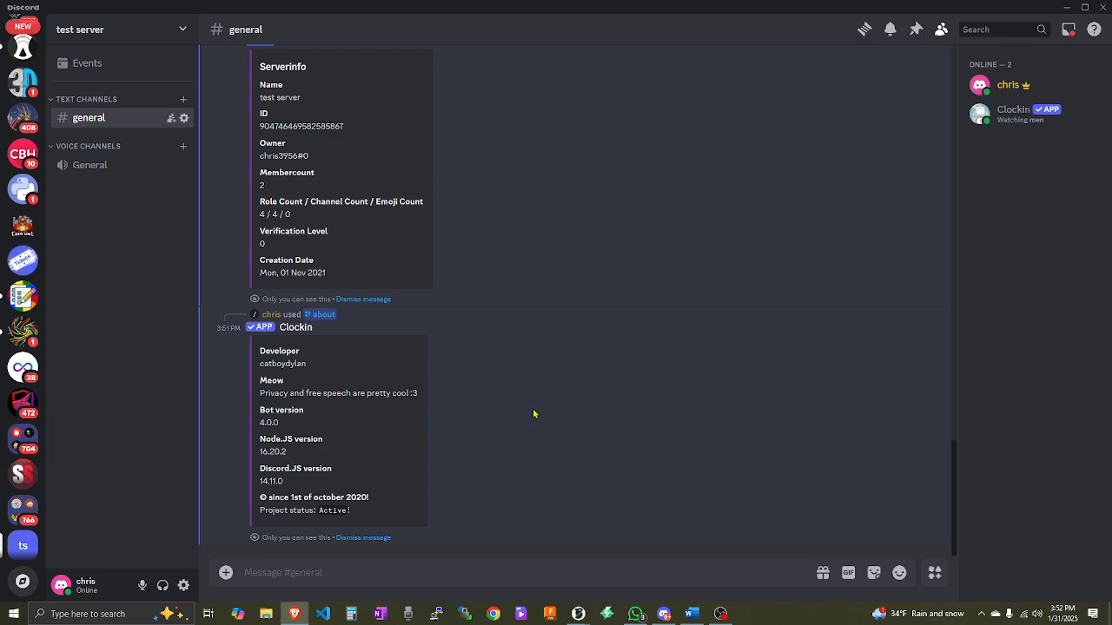
Switch back to Discord and change the Employee role's color to green in the test server's settings, saving the change.
left_click(136, 411)
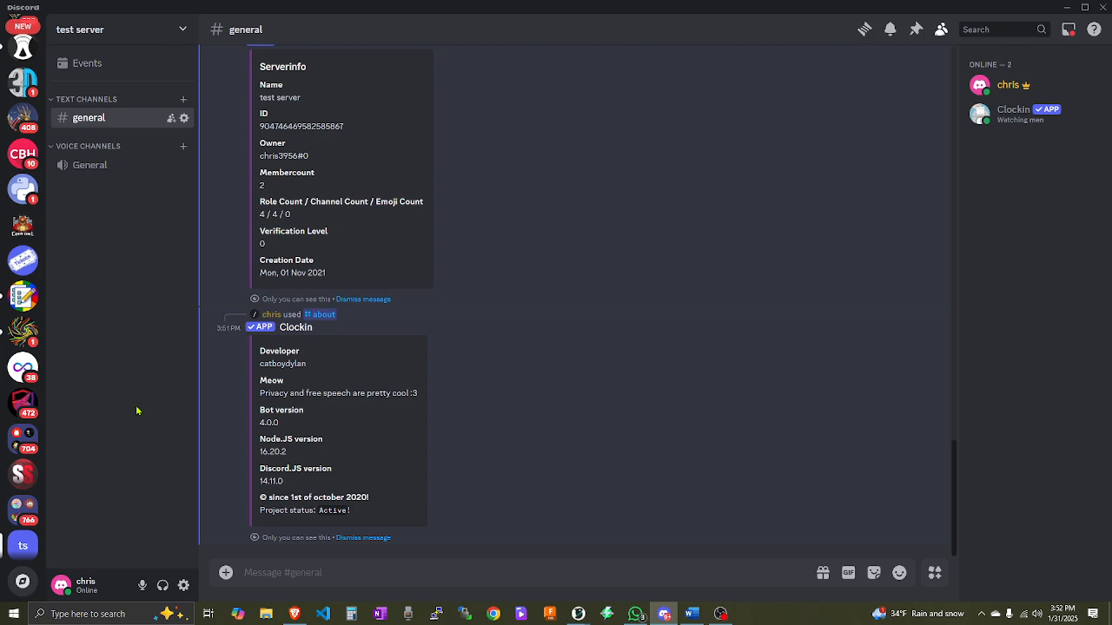
left_click(184, 32)
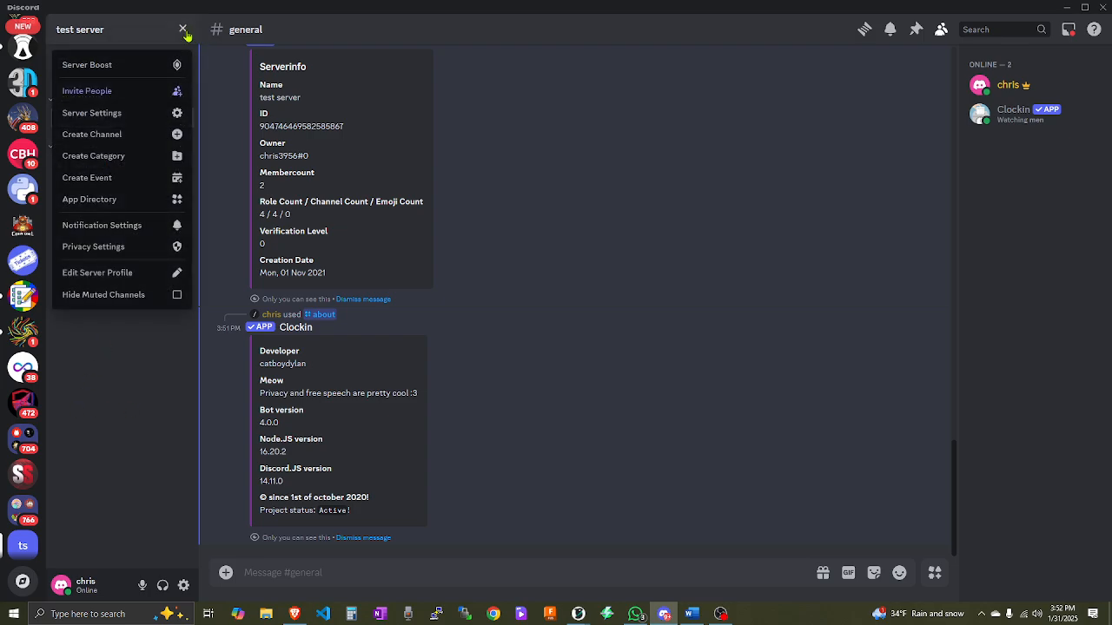
left_click(118, 113)
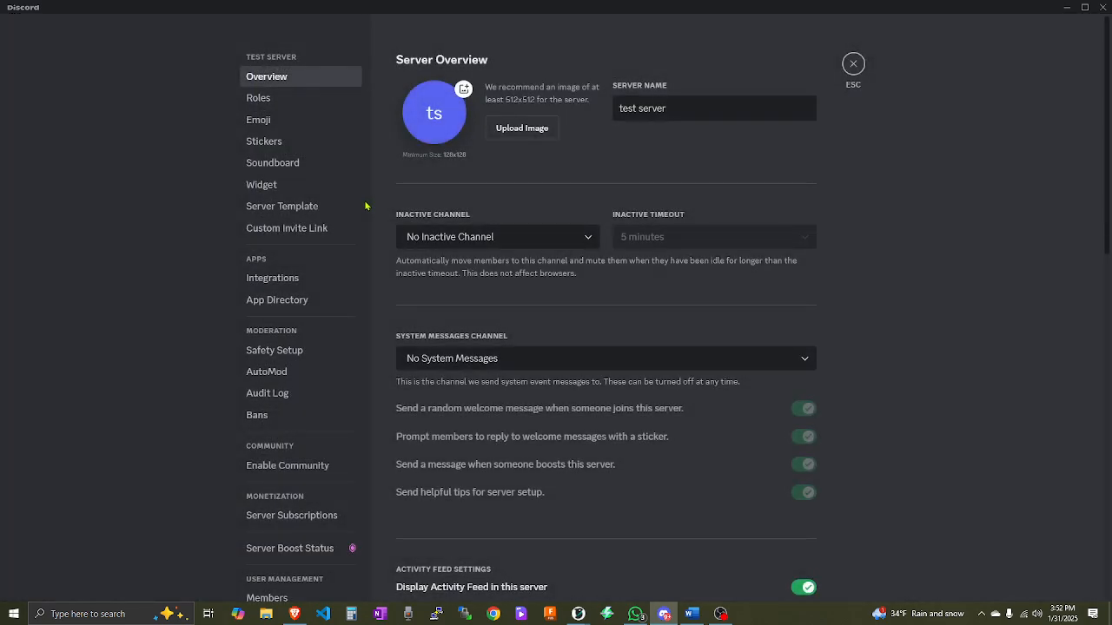
left_click(271, 99)
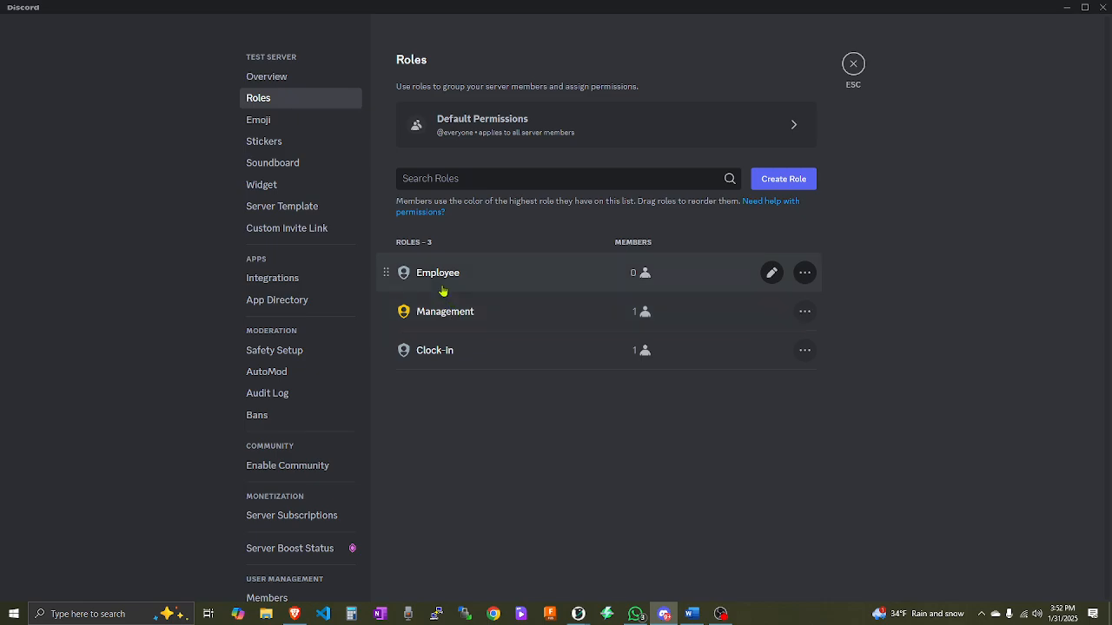
left_click(804, 272)
left_click(677, 282)
left_click(636, 292)
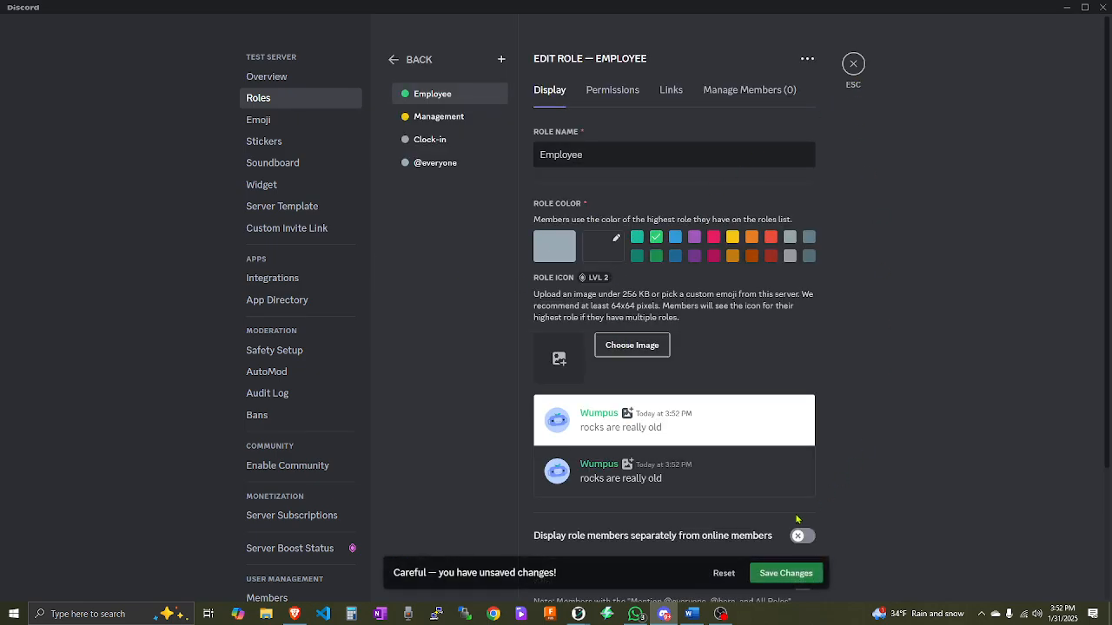
left_click(795, 580)
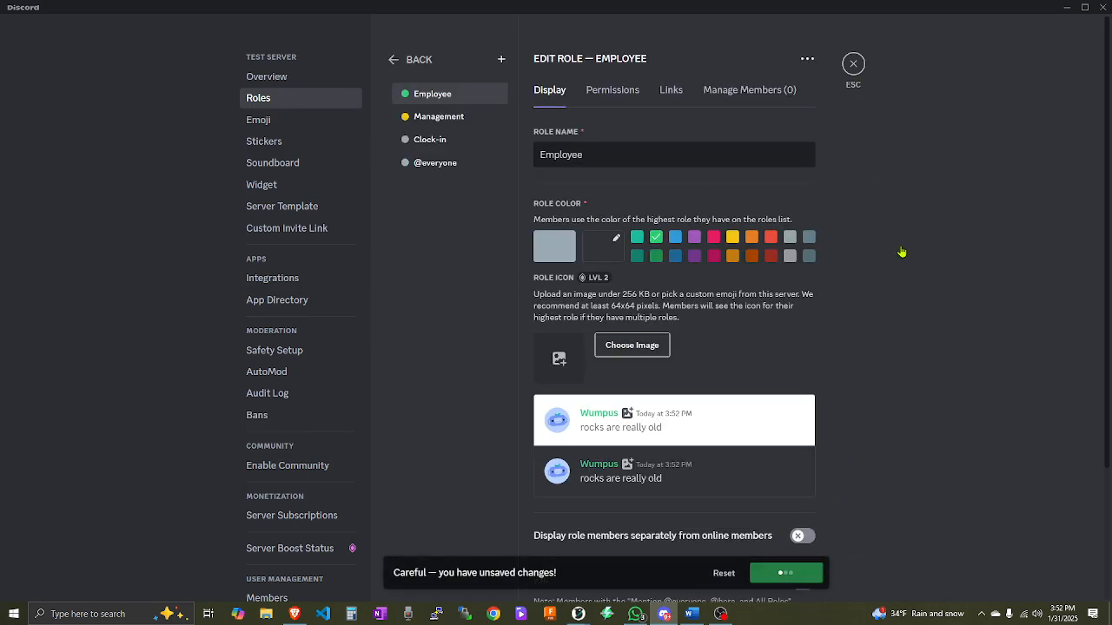
left_click(854, 65)
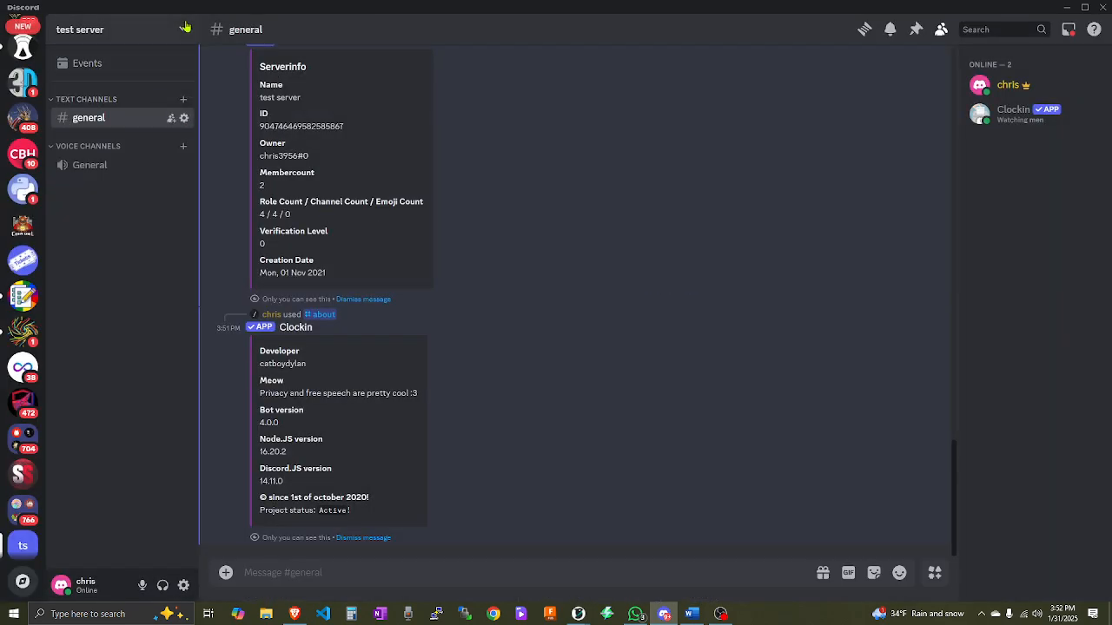
Review the list of roles in the test server's settings and return to the general channel.
left_click(104, 29)
left_click(95, 112)
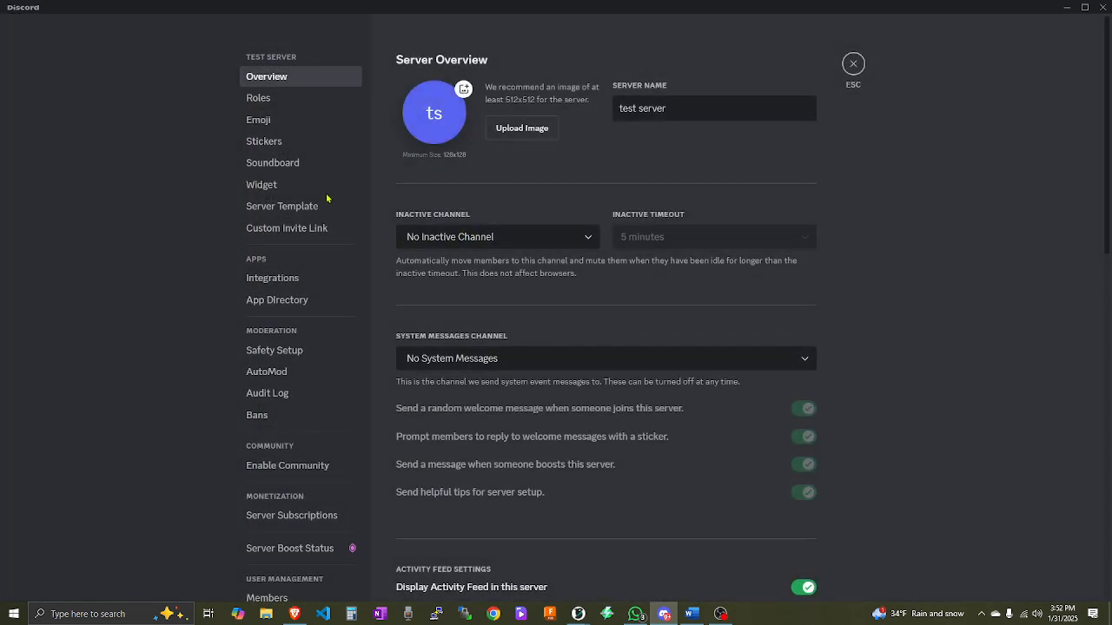
left_click(293, 99)
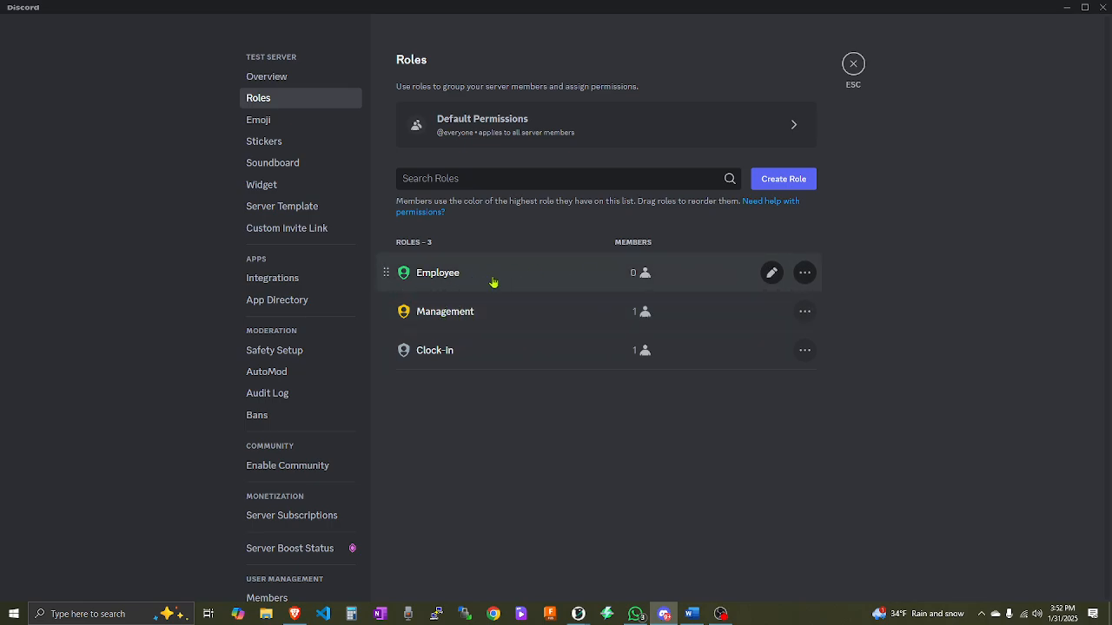
left_click(853, 68)
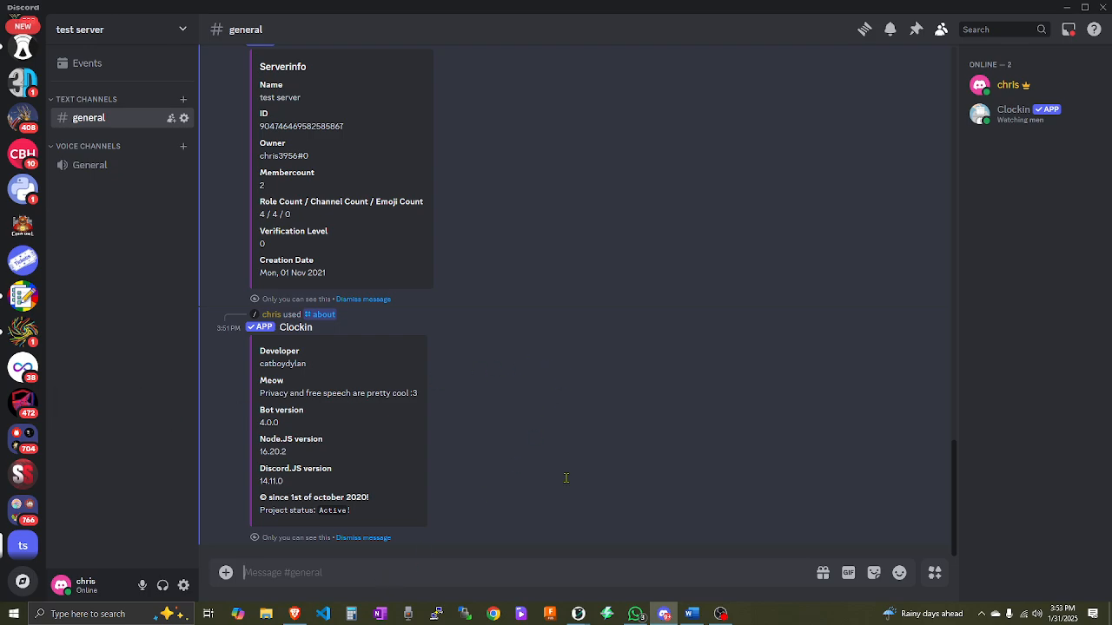
Spawn a clock-in-out button named "Click Me" in the general channel with the /button command.
type("/b")
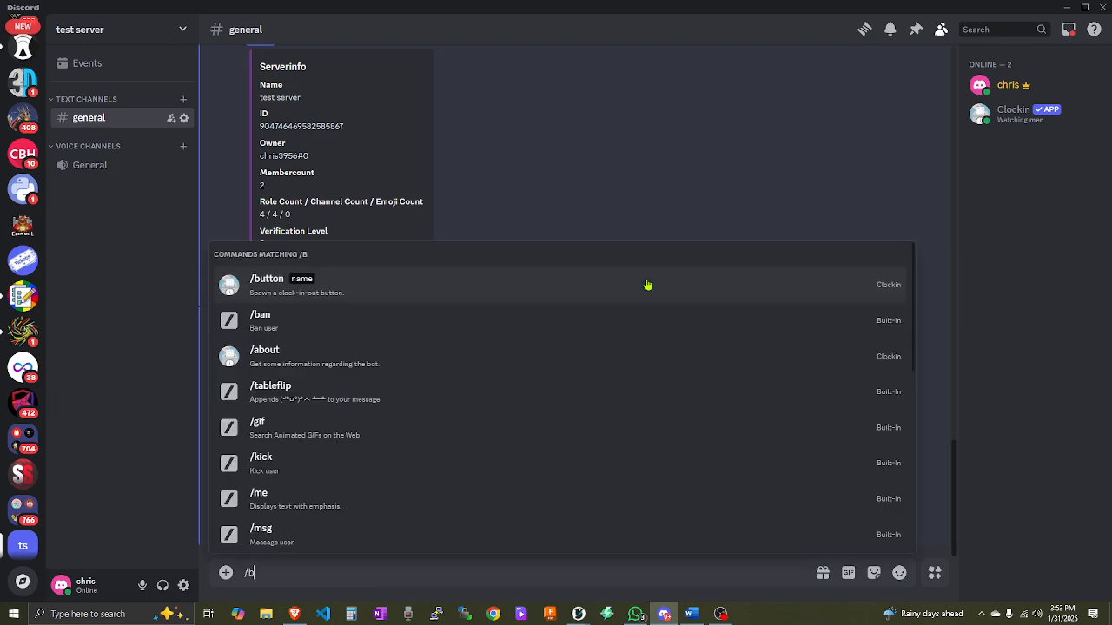
left_click(647, 285)
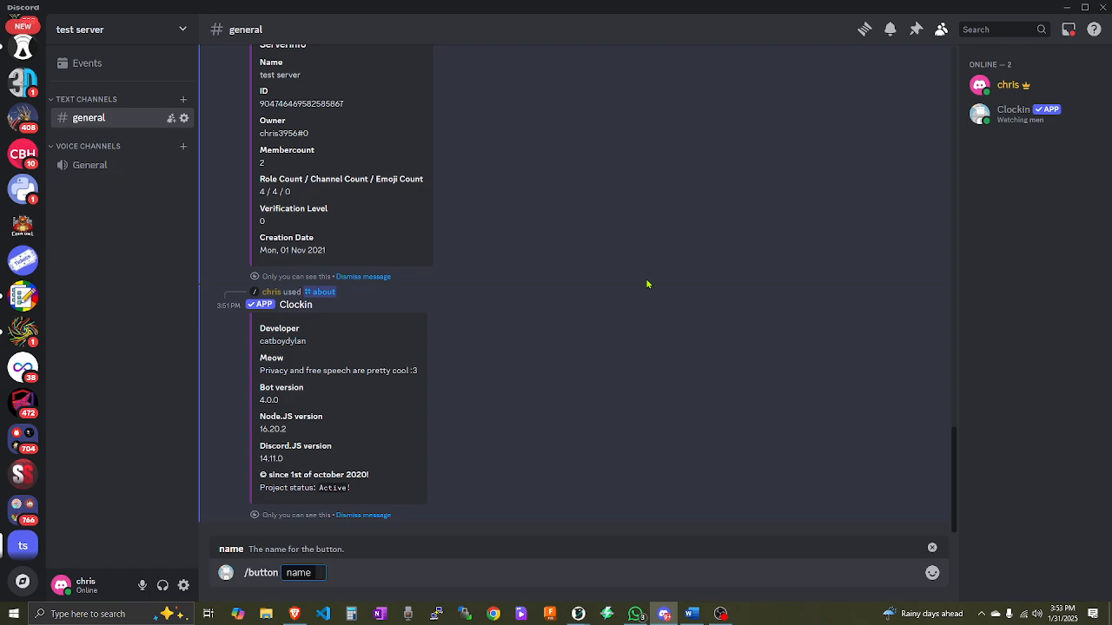
type("3")
key("BackSpace")
type("Click Me")
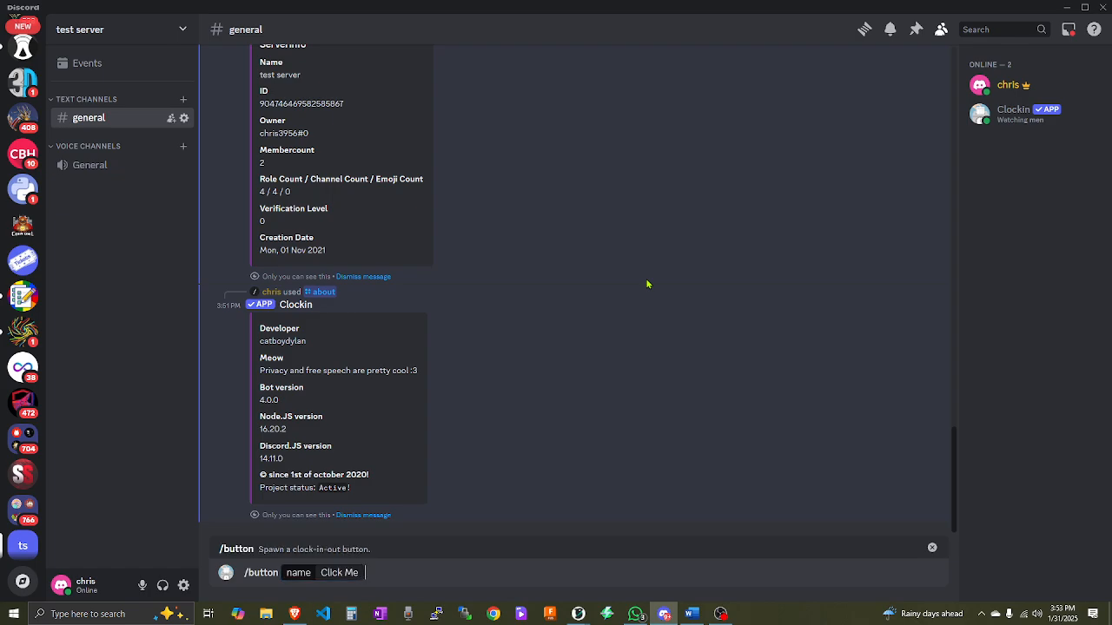
key("Return")
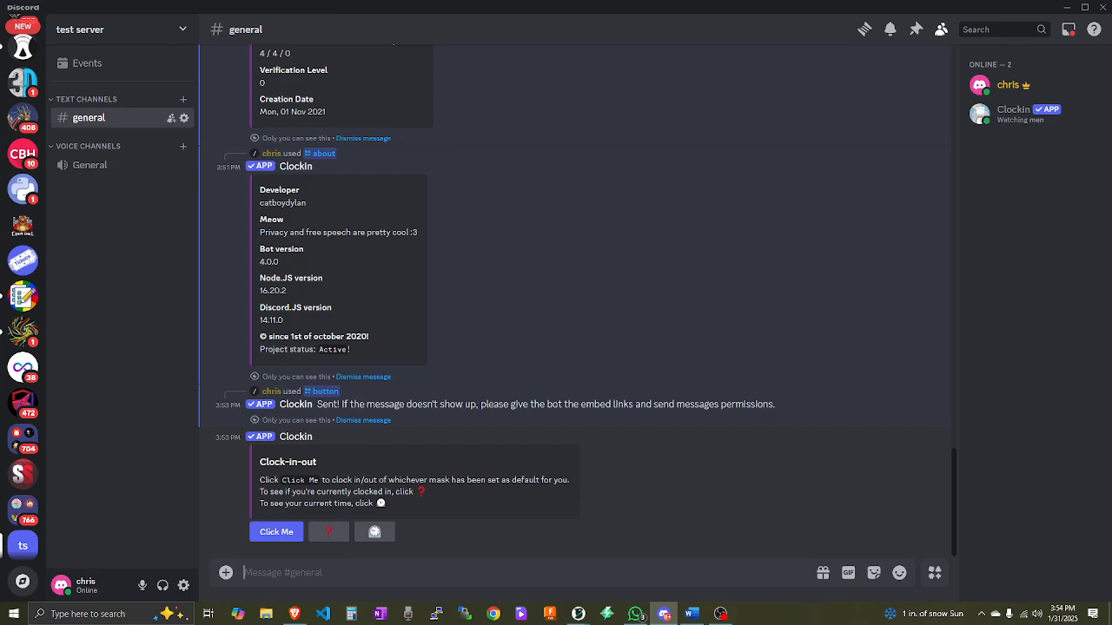
key("alt+Tab")
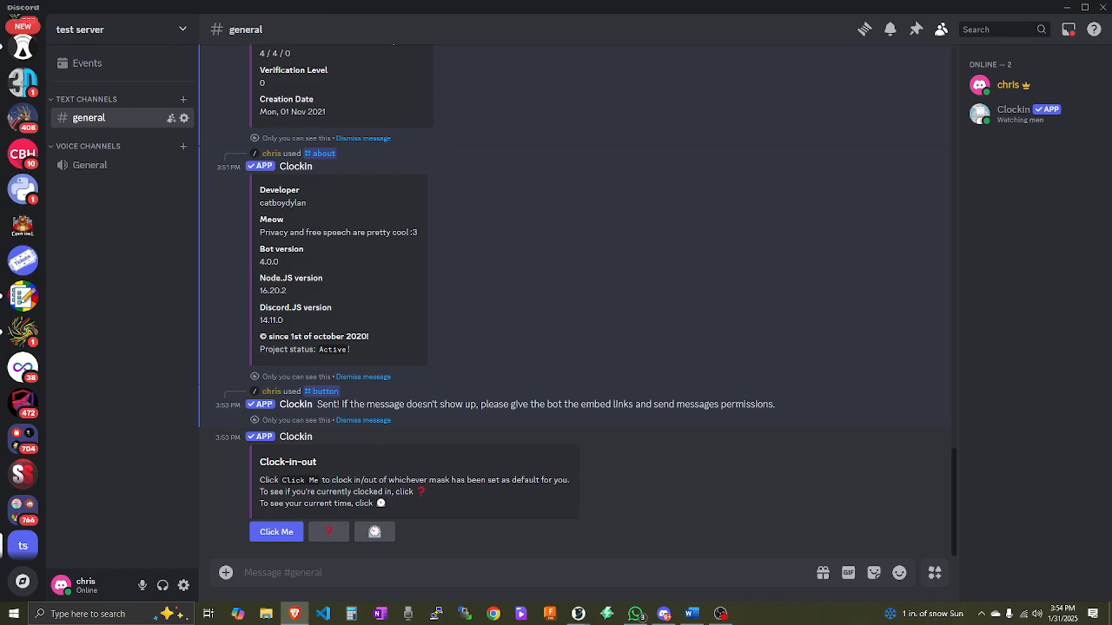
left_click(542, 461)
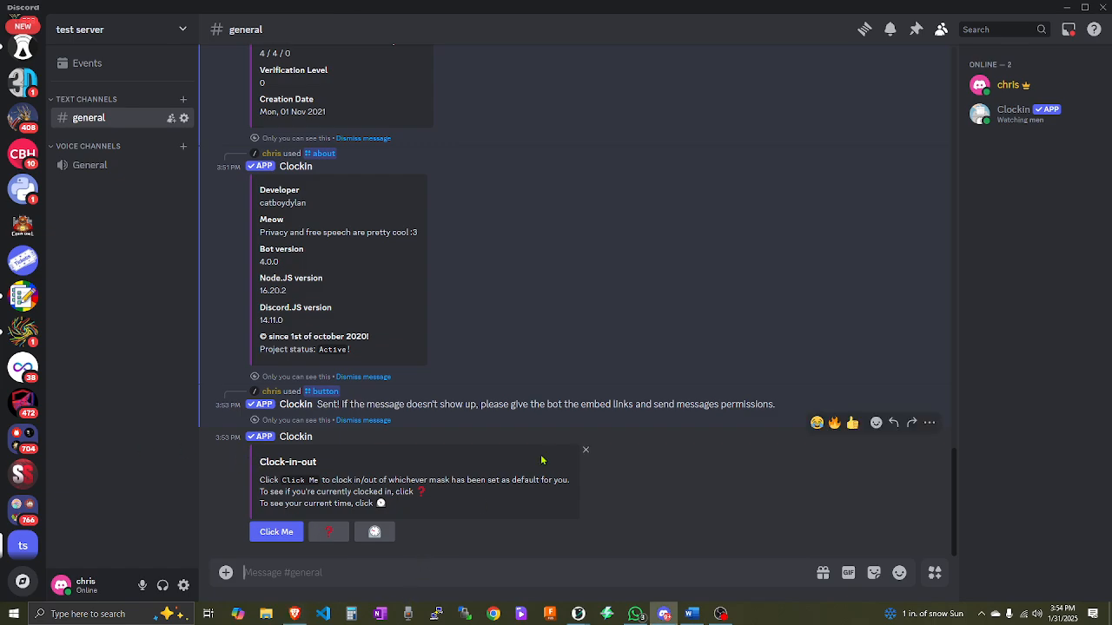
type("/set")
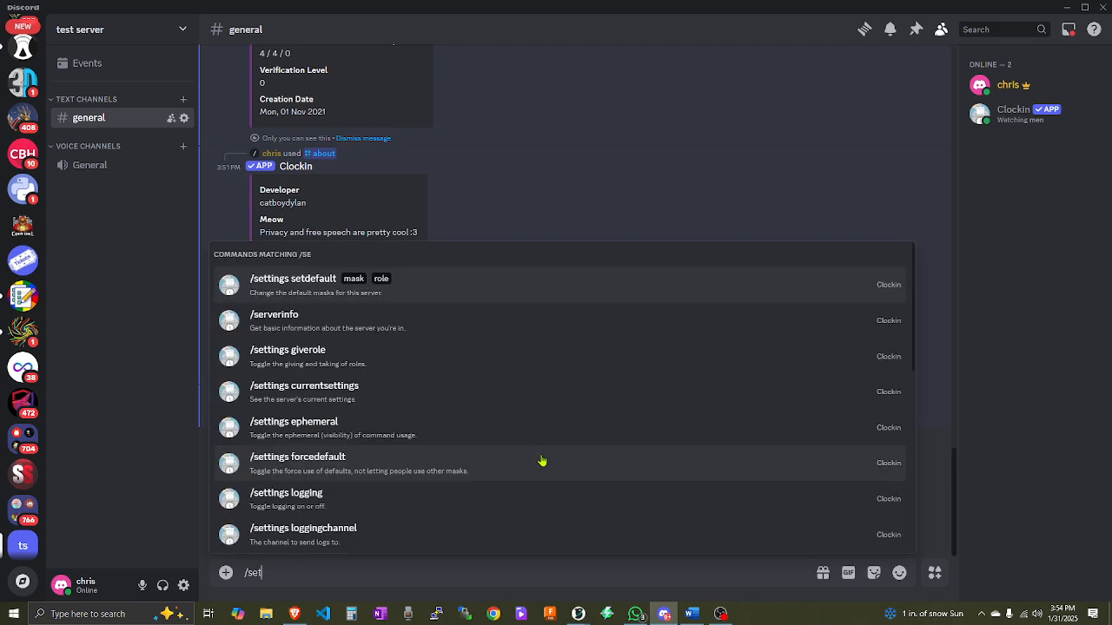
key("Tab")
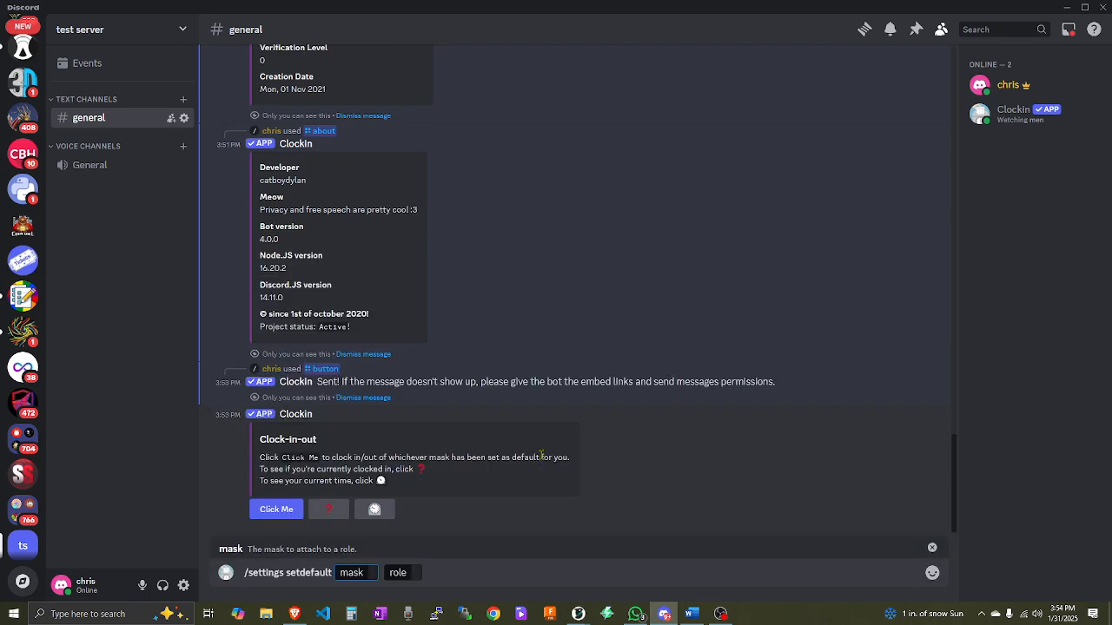
type("Job3")
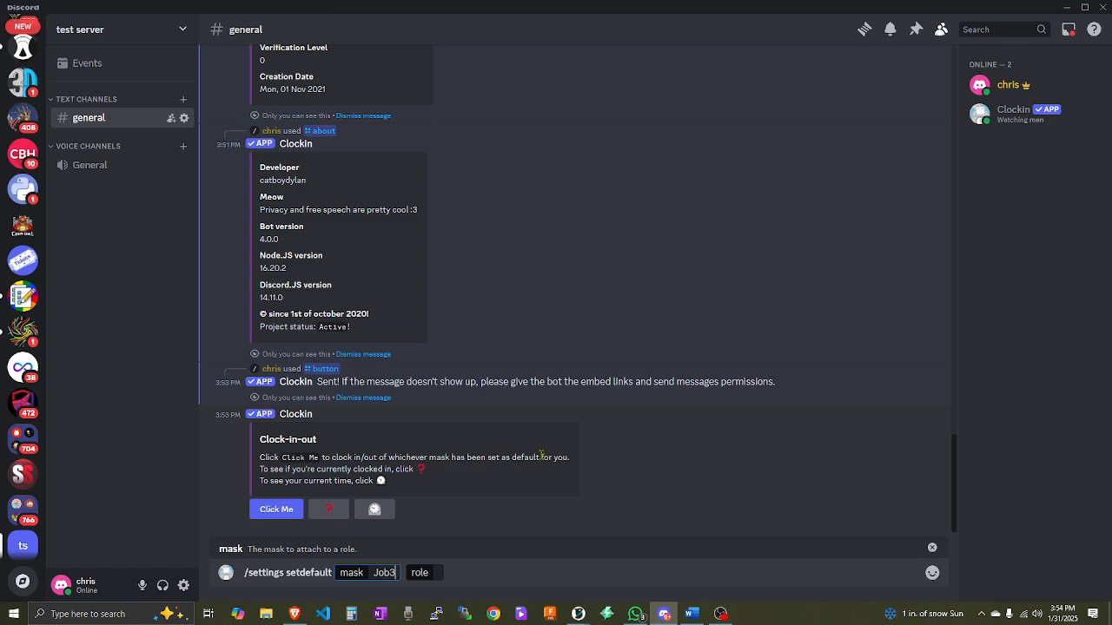
key("Tab")
key("Down")
key("Down")
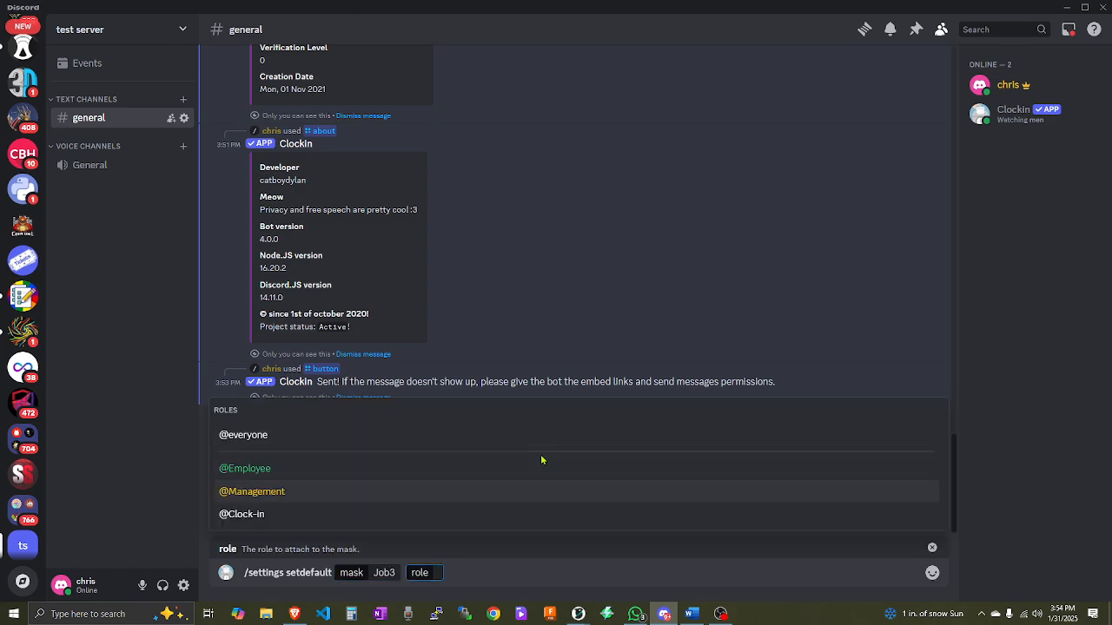
key("Up")
key("Return")
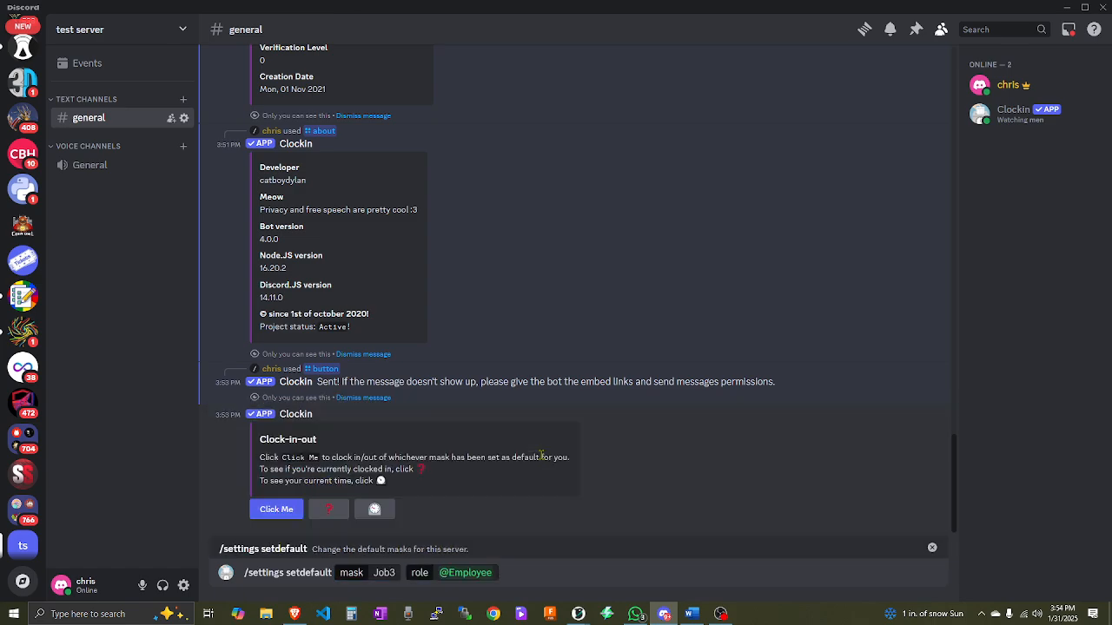
key("Return")
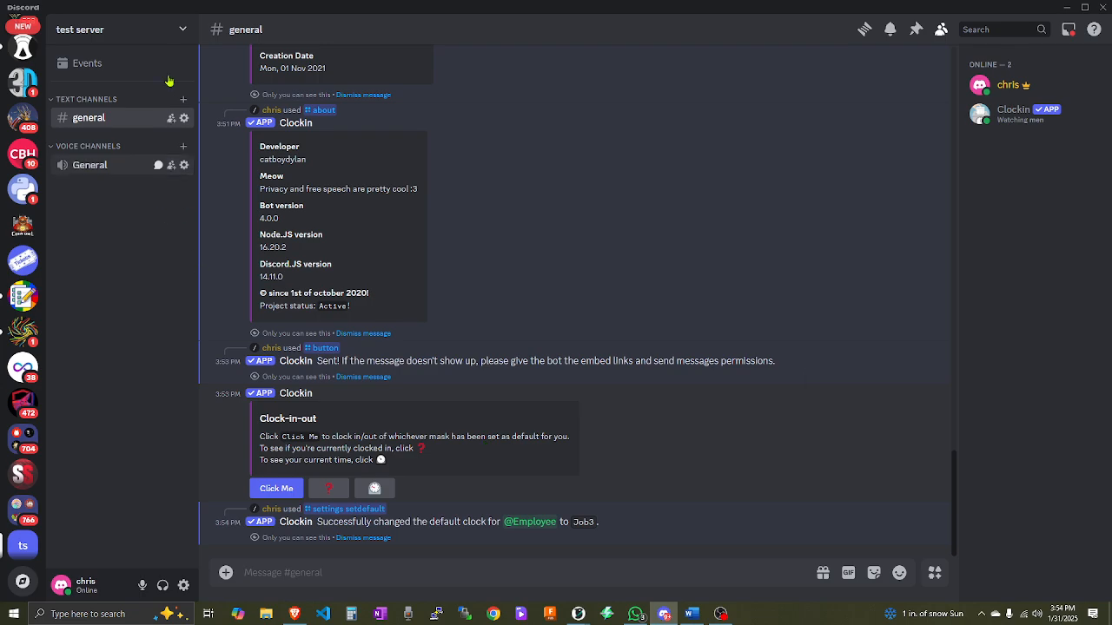
Add the server owner's account to the Employee role in the test server's role settings, then return to the general channel.
left_click(184, 38)
left_click(139, 113)
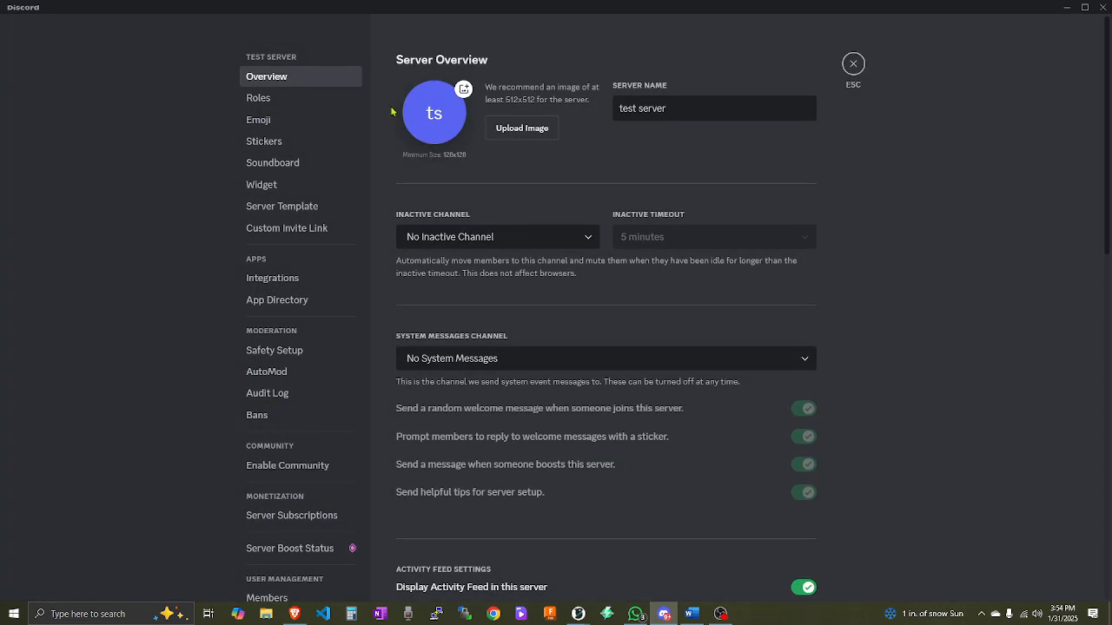
left_click(291, 100)
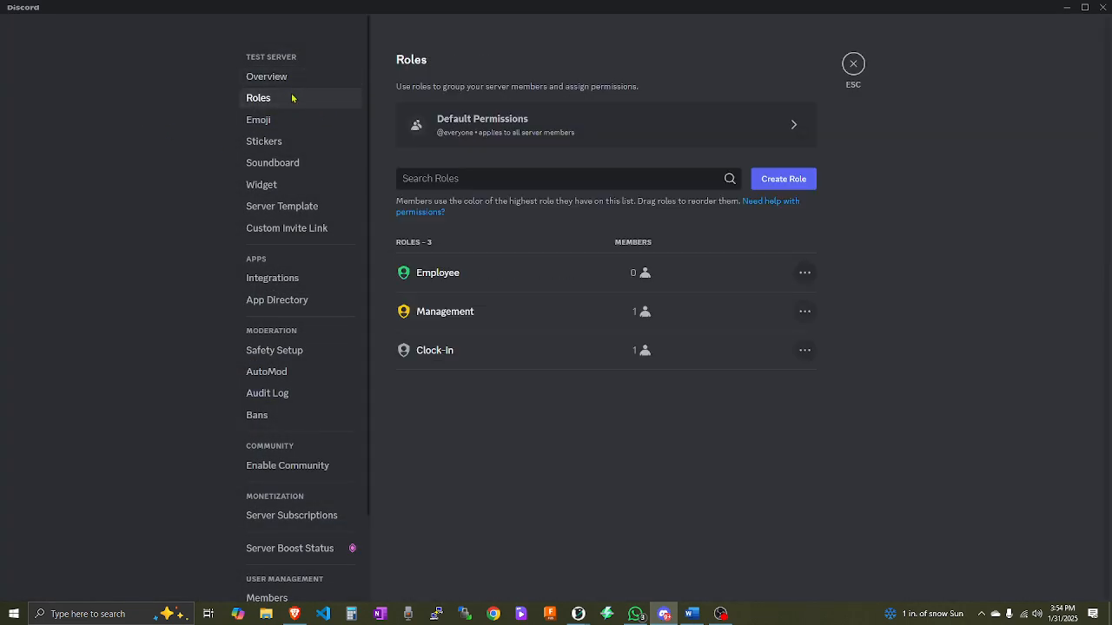
left_click(422, 269)
left_click(749, 89)
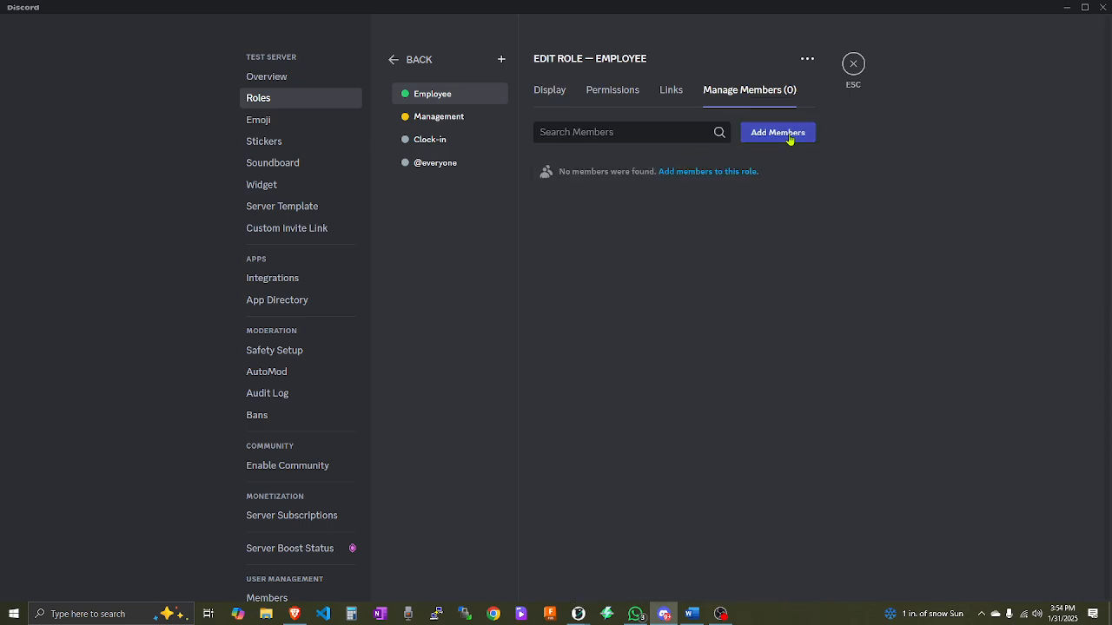
left_click(782, 135)
left_click(433, 295)
left_click(655, 448)
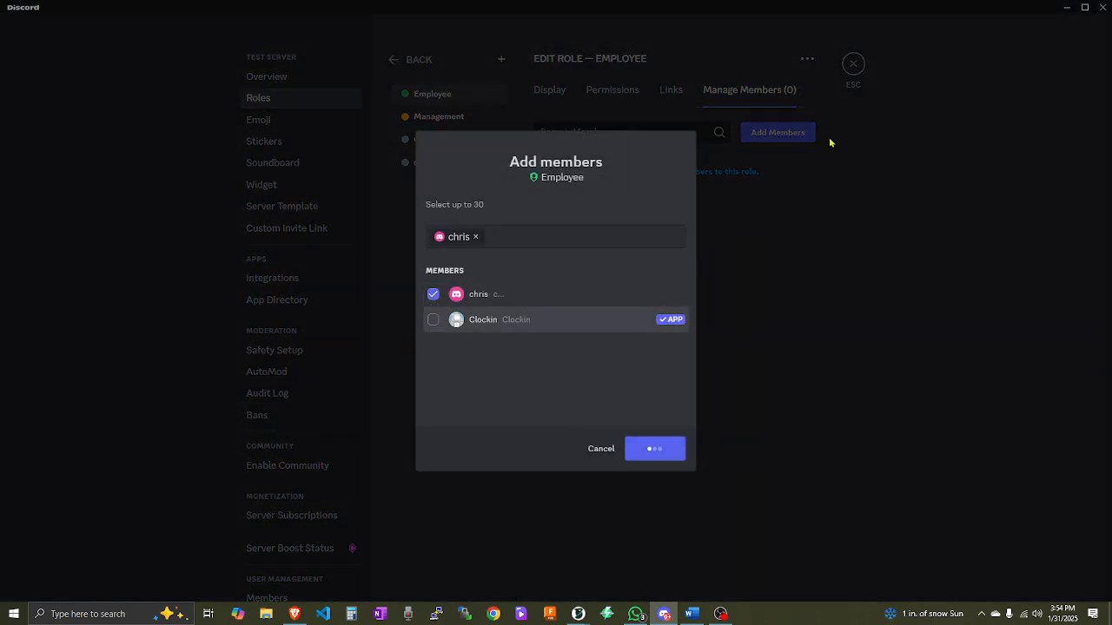
left_click(854, 66)
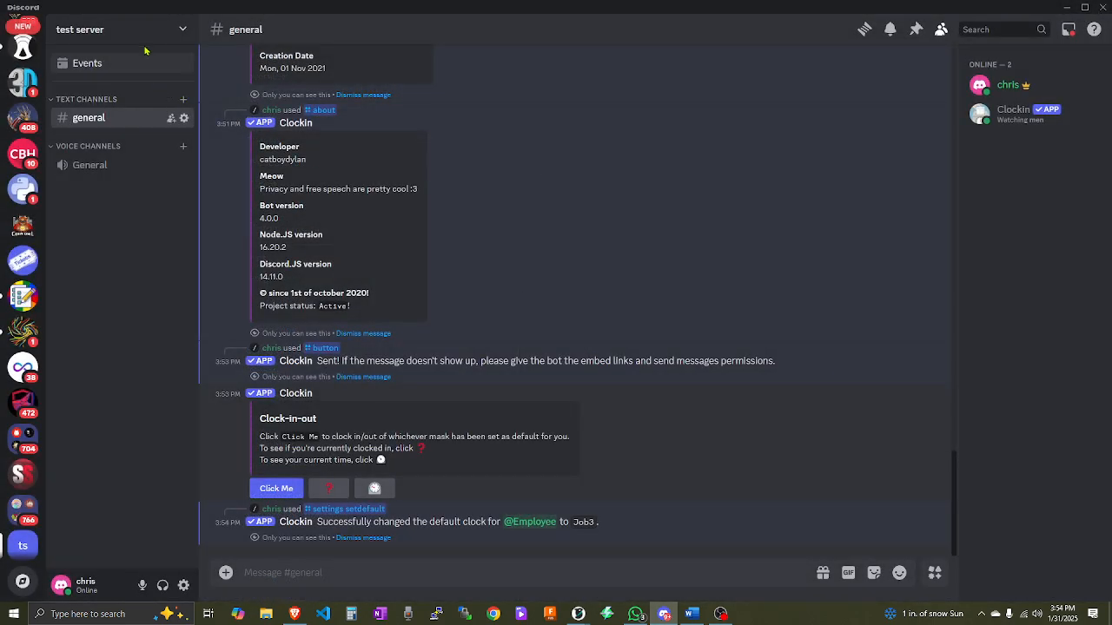
Remove the server owner's account from the Management role in the server settings and return to the general channel.
left_click(104, 28)
left_click(91, 113)
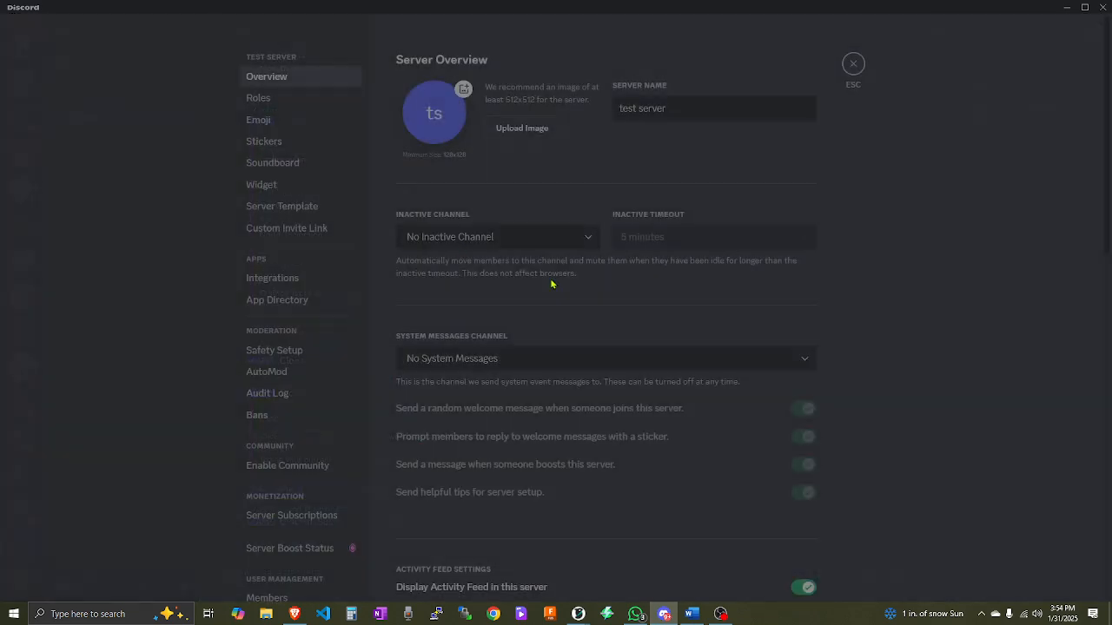
left_click(303, 103)
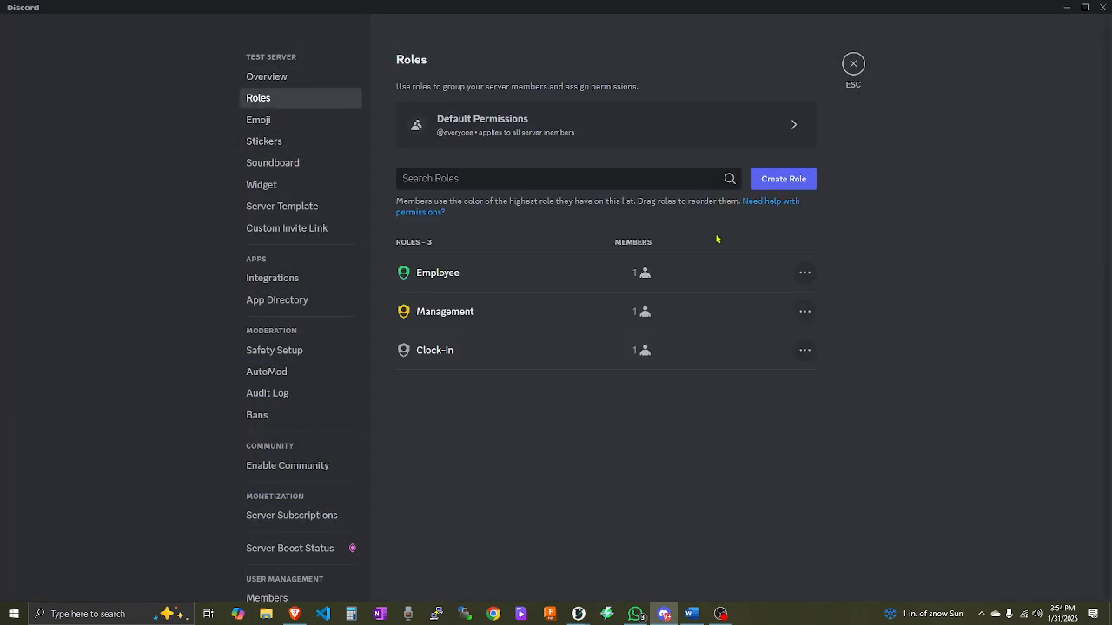
left_click(806, 313)
left_click(705, 313)
left_click(501, 313)
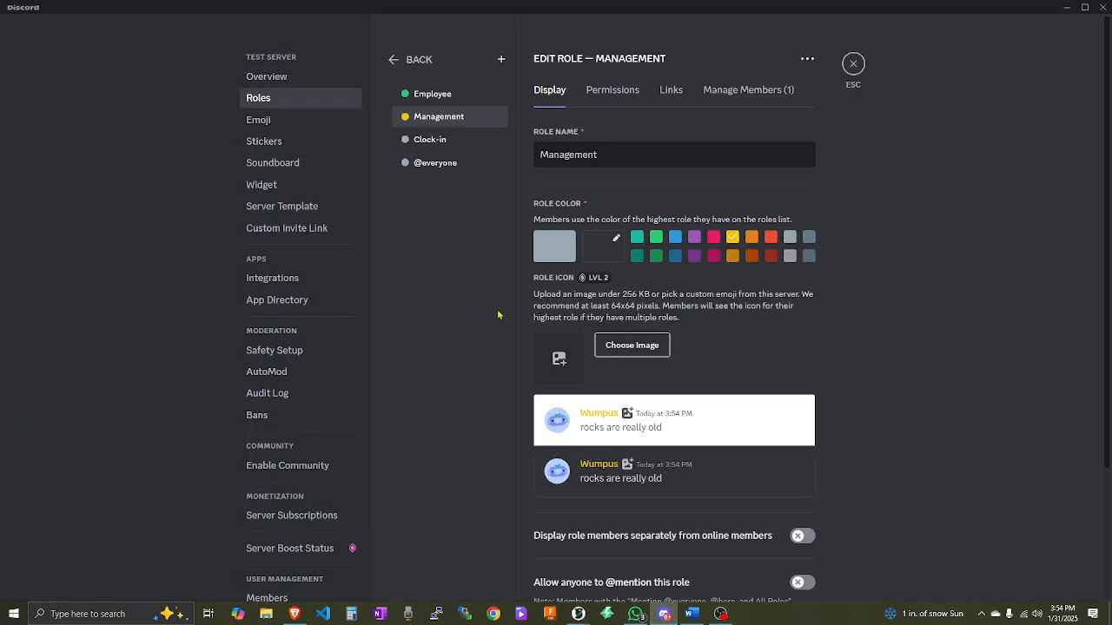
left_click(761, 105)
left_click(804, 171)
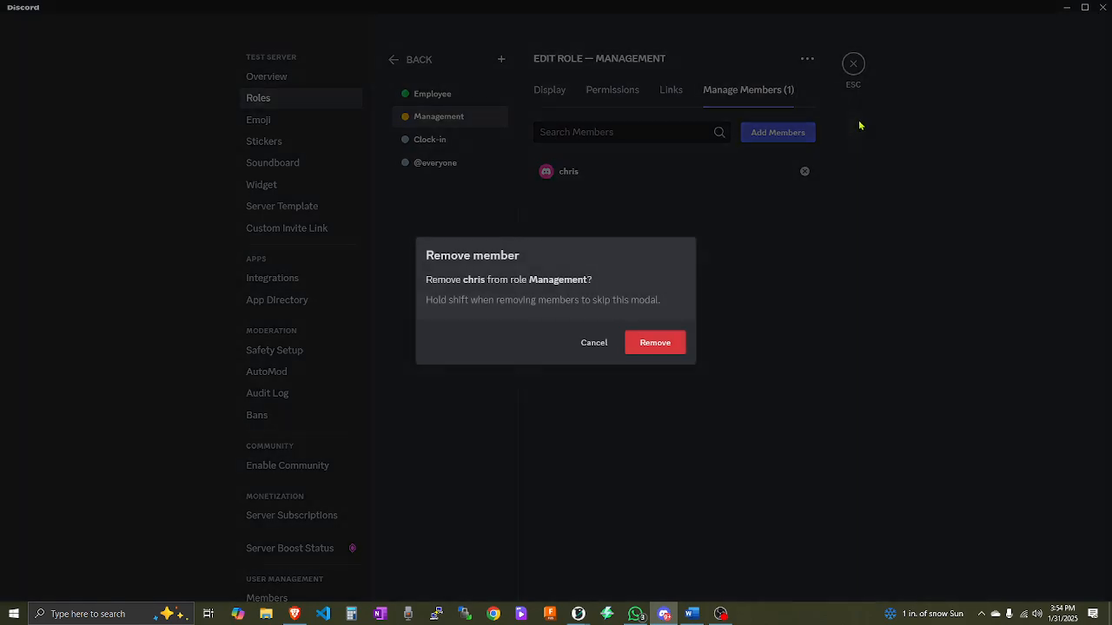
left_click(653, 343)
key("Escape")
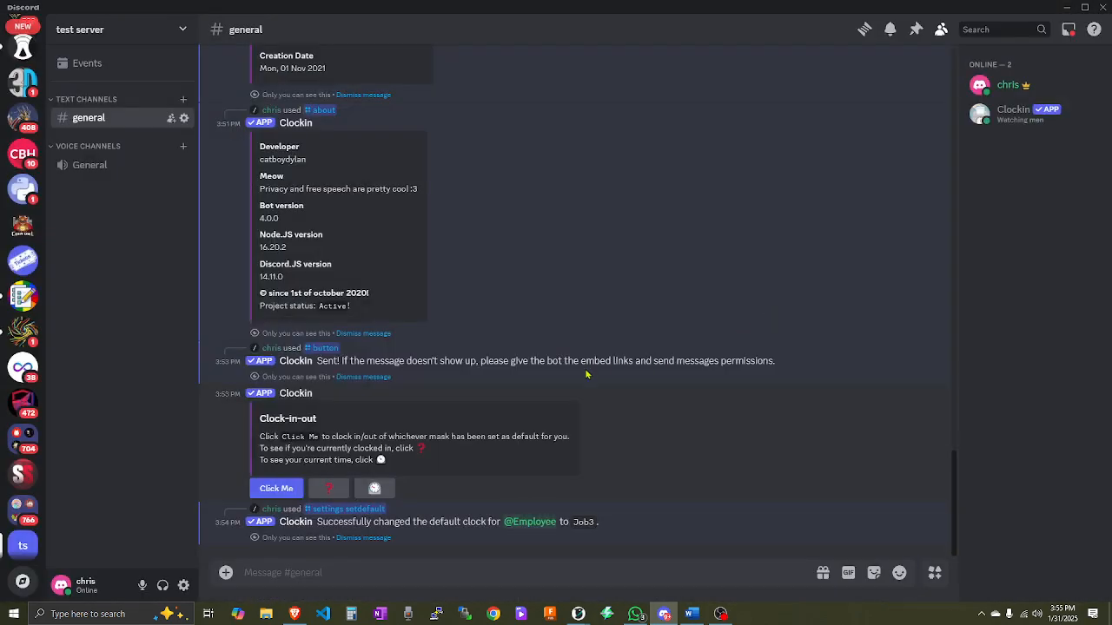
Clock into the default Job3 mask and back out using the bot's Click Me button in the general channel.
left_click(276, 488)
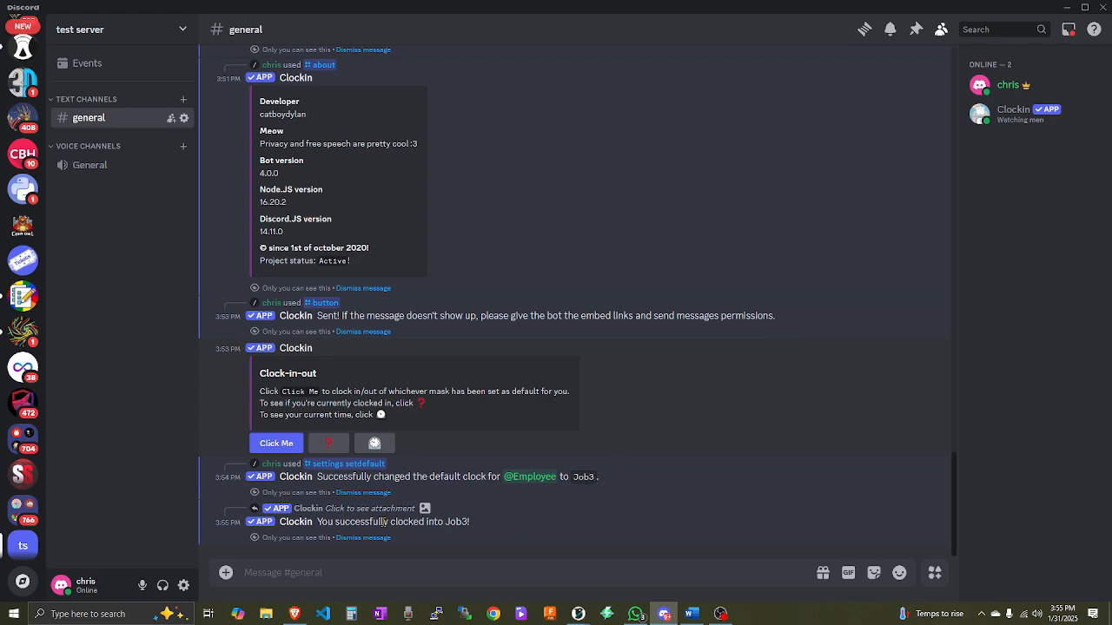
left_click_drag(322, 522, 485, 519)
left_click(473, 528)
left_click(277, 443)
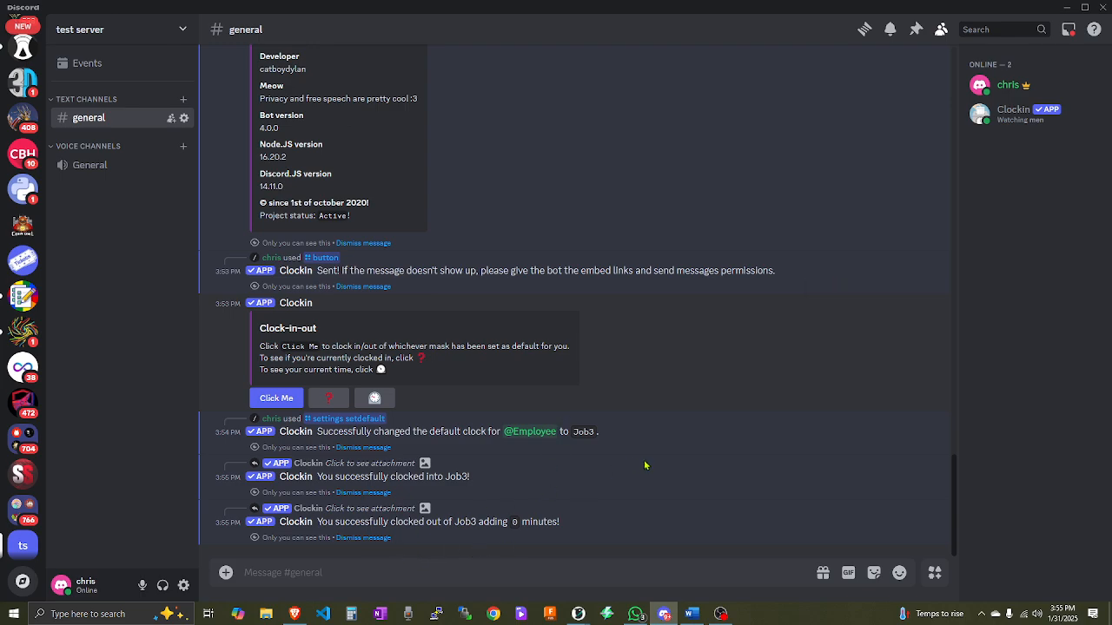
type("/cloc")
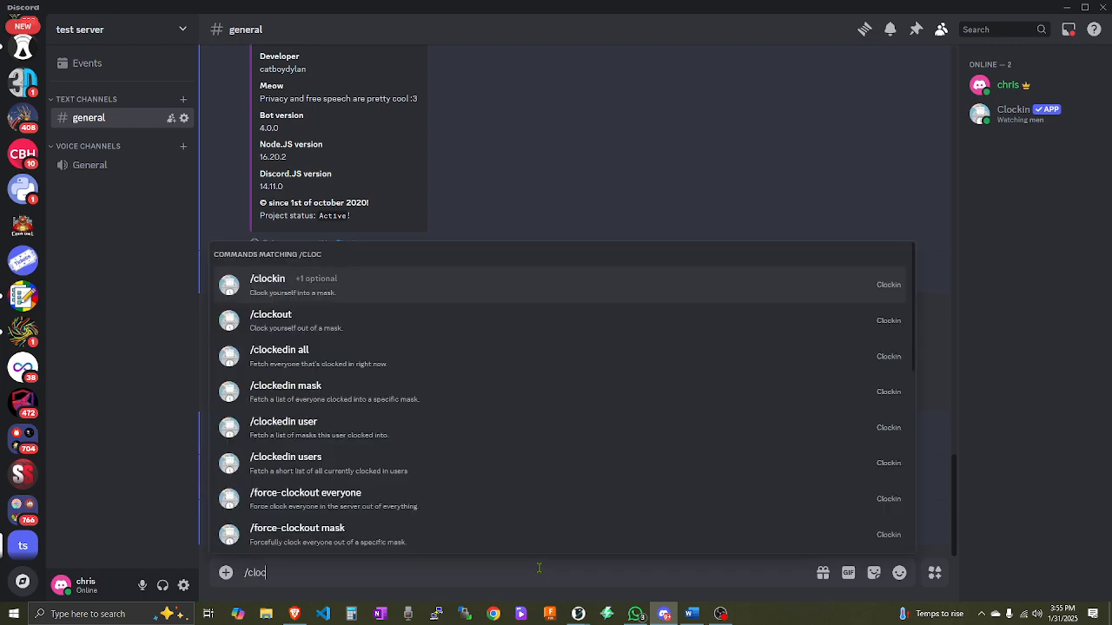
key("BackSpace")
key("ctrl+a")
key("BackSpace")
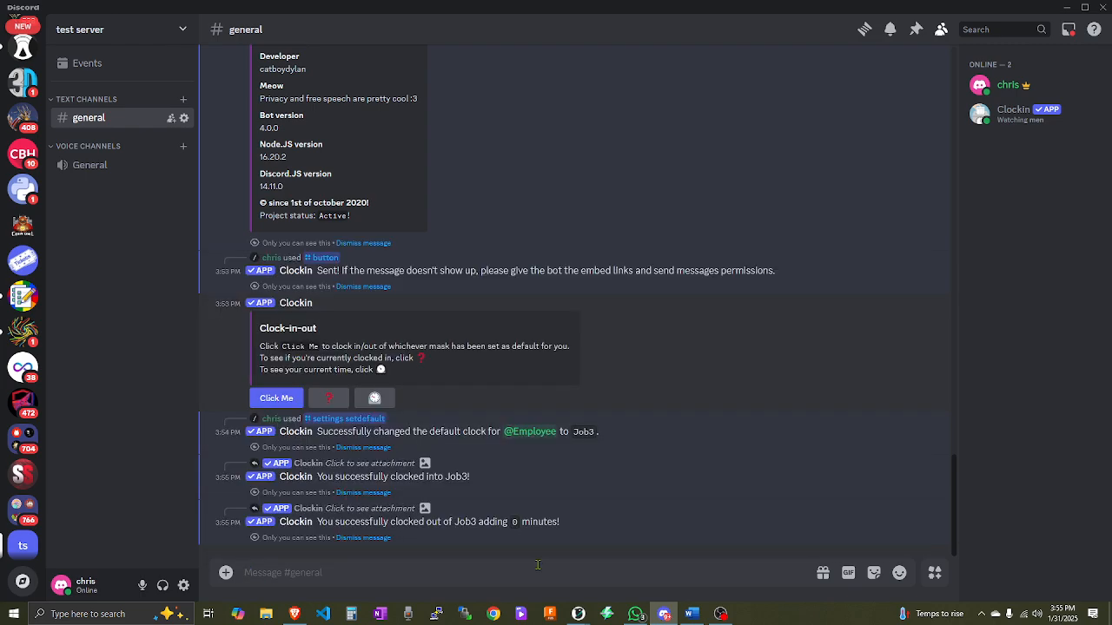
Repeat the clock-in and clock-out for Job3 with the Click Me button and highlight part of the bot's reply.
left_click(276, 398)
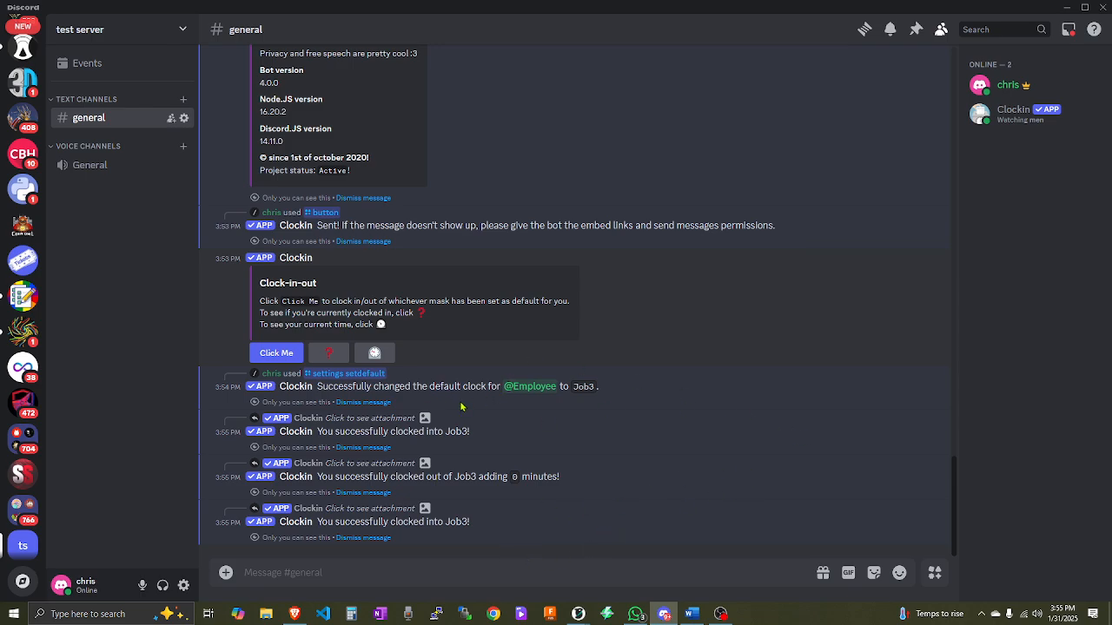
left_click(285, 353)
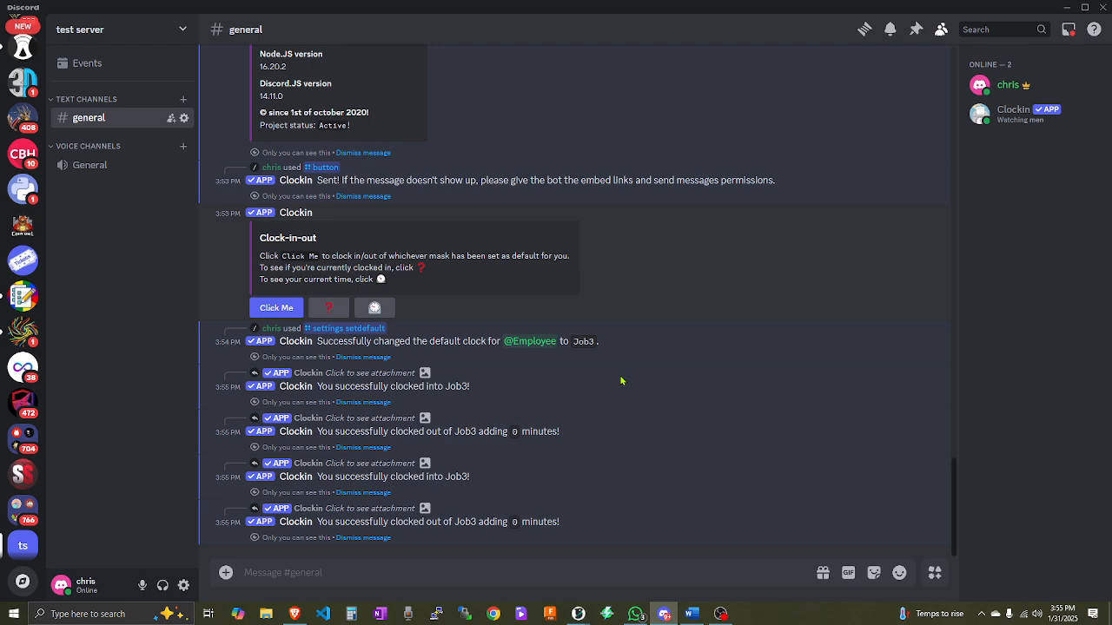
left_click_drag(468, 527, 522, 527)
left_click(473, 526)
Check the current clock-in status and the accumulated time for Job3 using the clock-in-out message's question mark and clock options.
left_click_drag(261, 269, 391, 267)
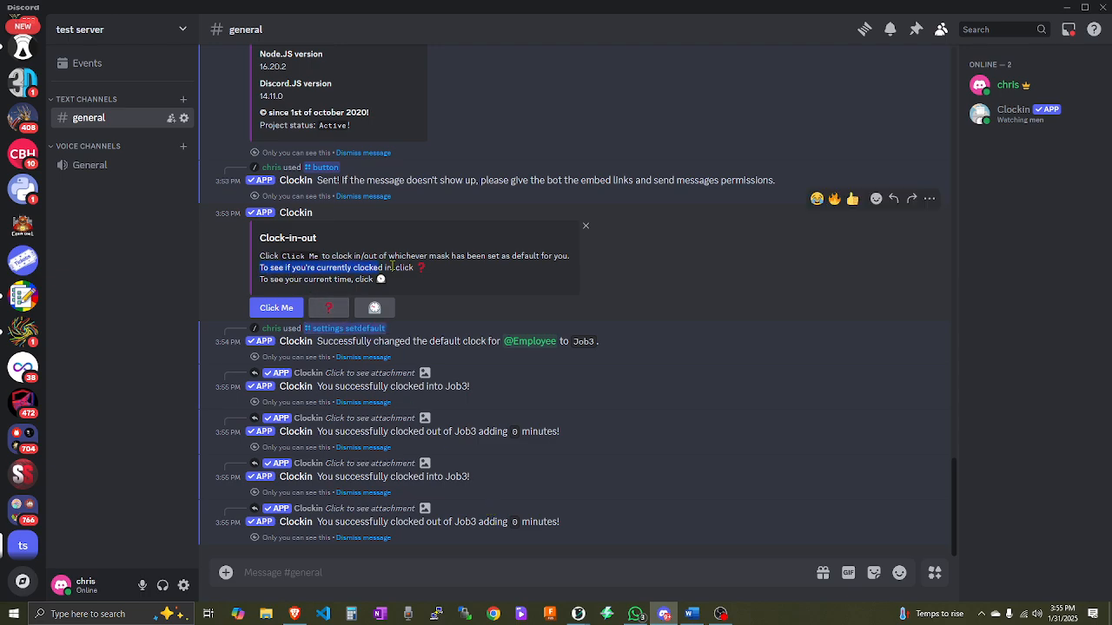
left_click(418, 272)
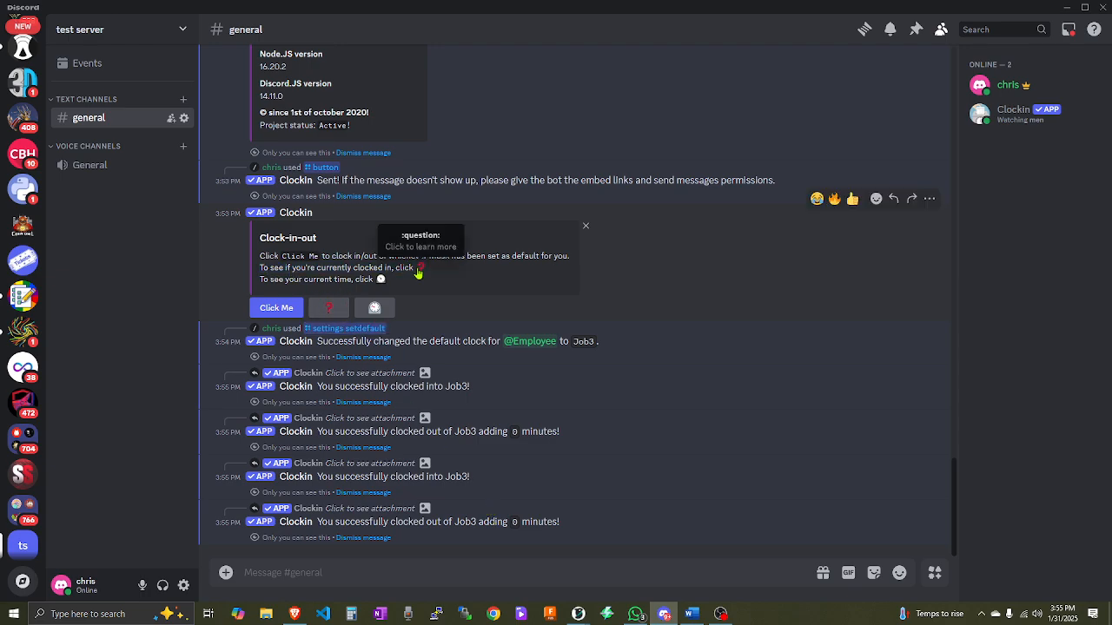
left_click(328, 307)
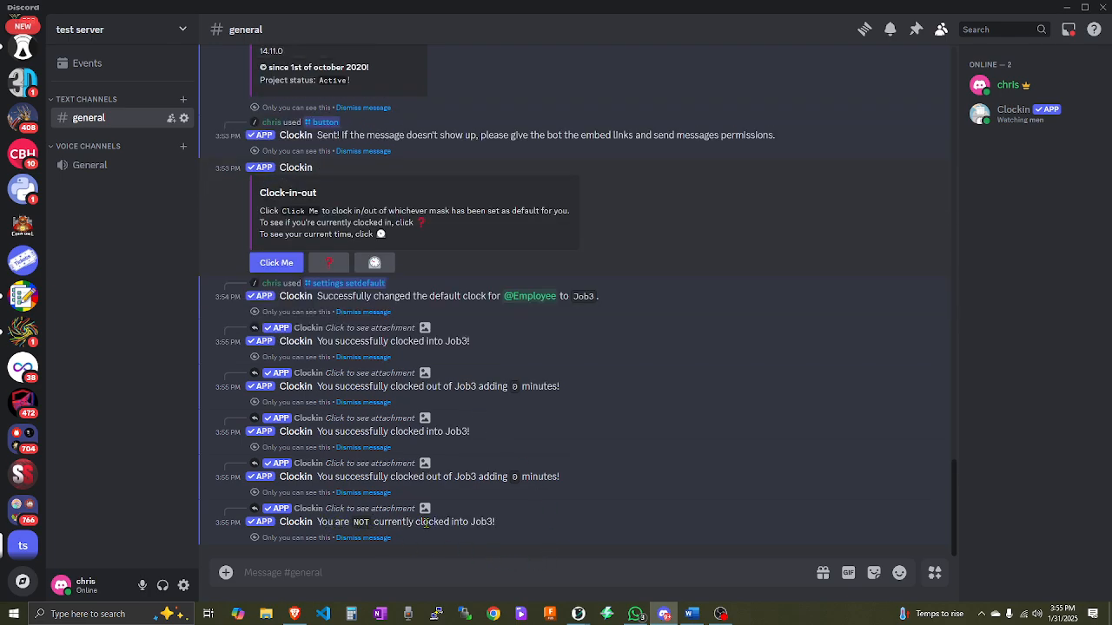
left_click(375, 260)
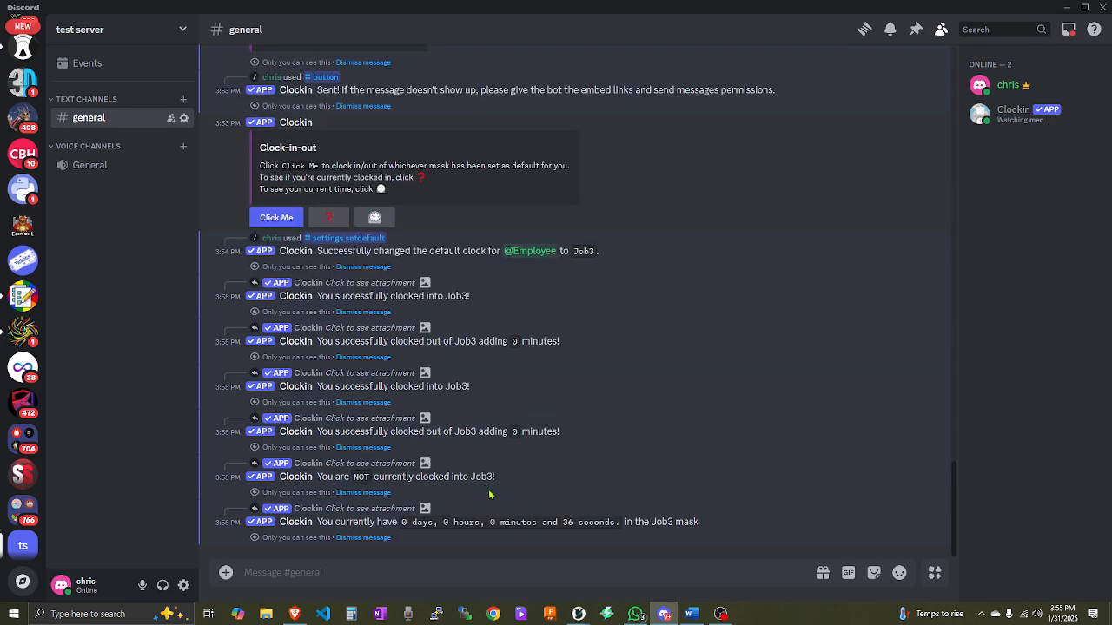
double_click(568, 522)
left_click(670, 538)
left_click(331, 223)
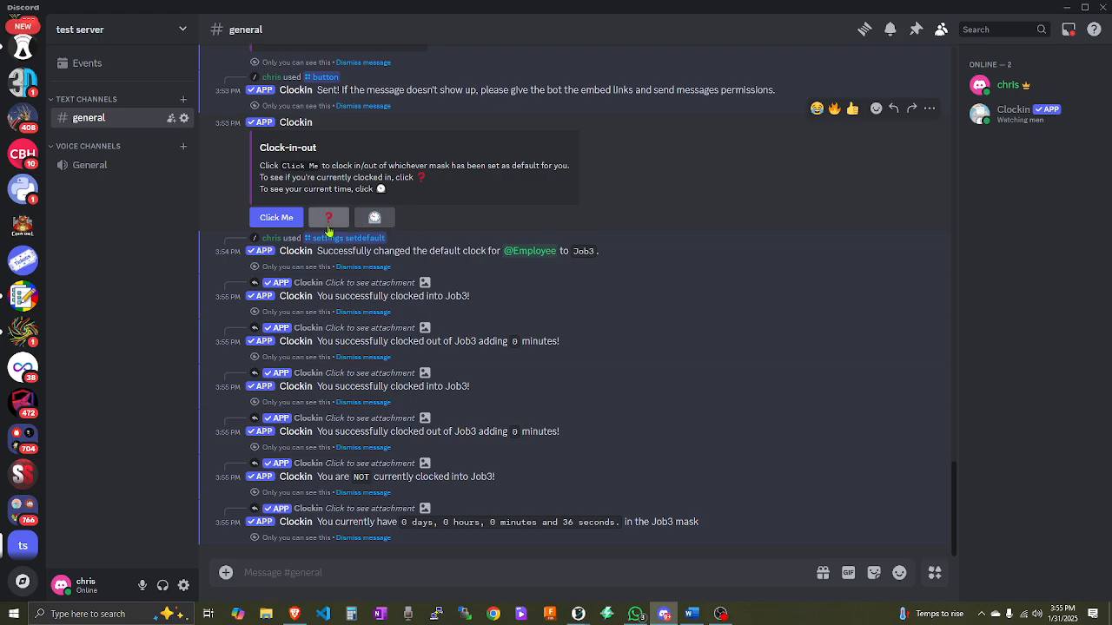
left_click(274, 223)
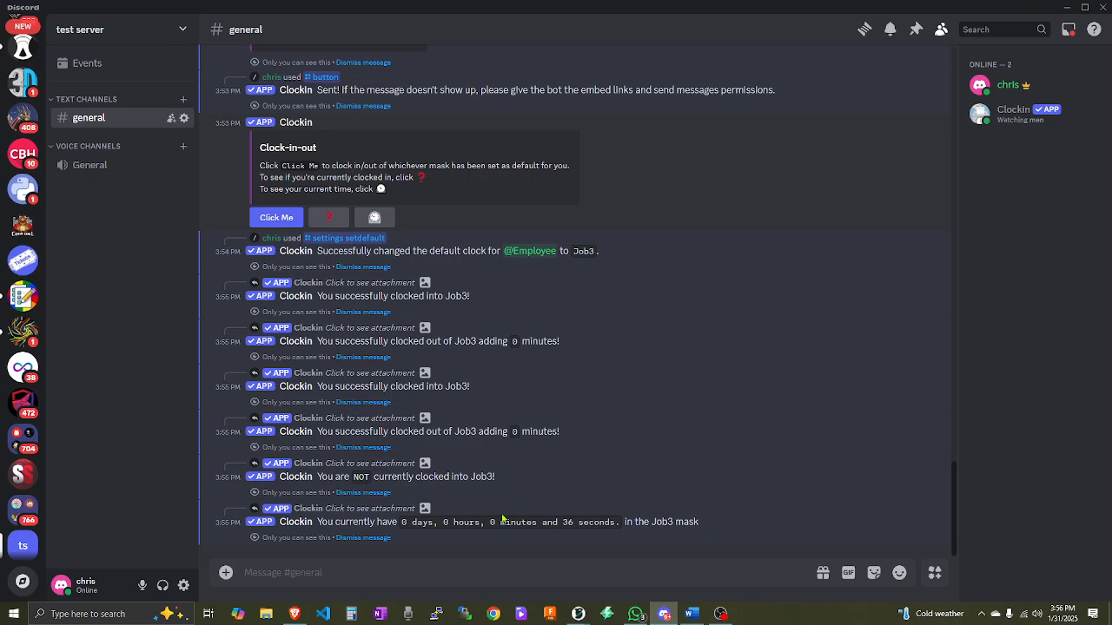
Post everyone's mask data with the /alldata command, using channel as the place, and review the total time.
type("/all")
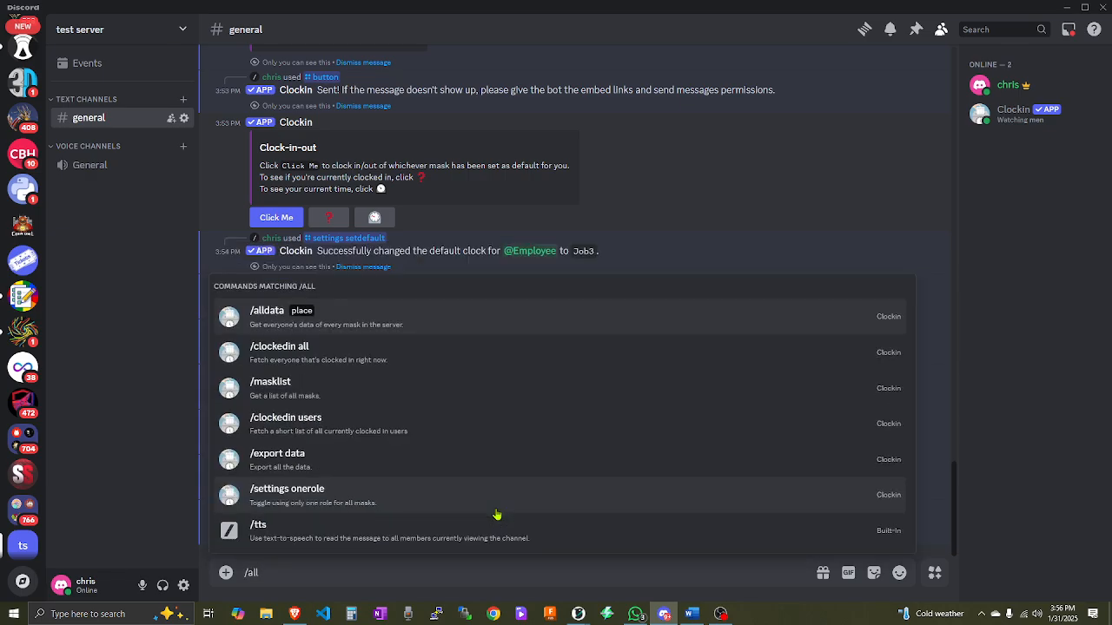
key("Return")
type("cha")
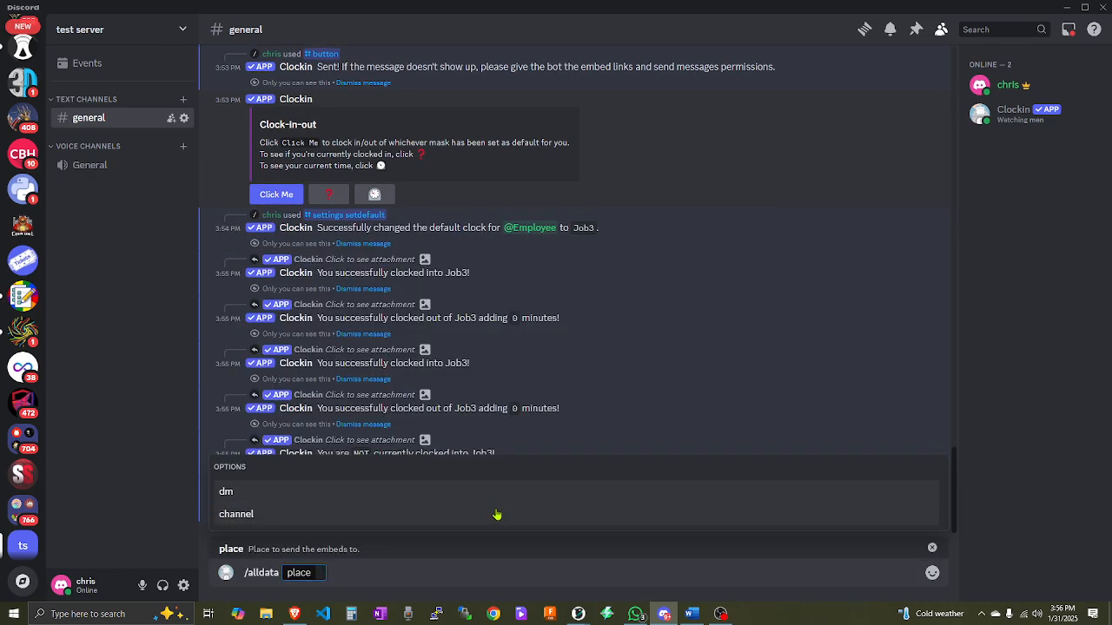
key("Return")
key("Return")
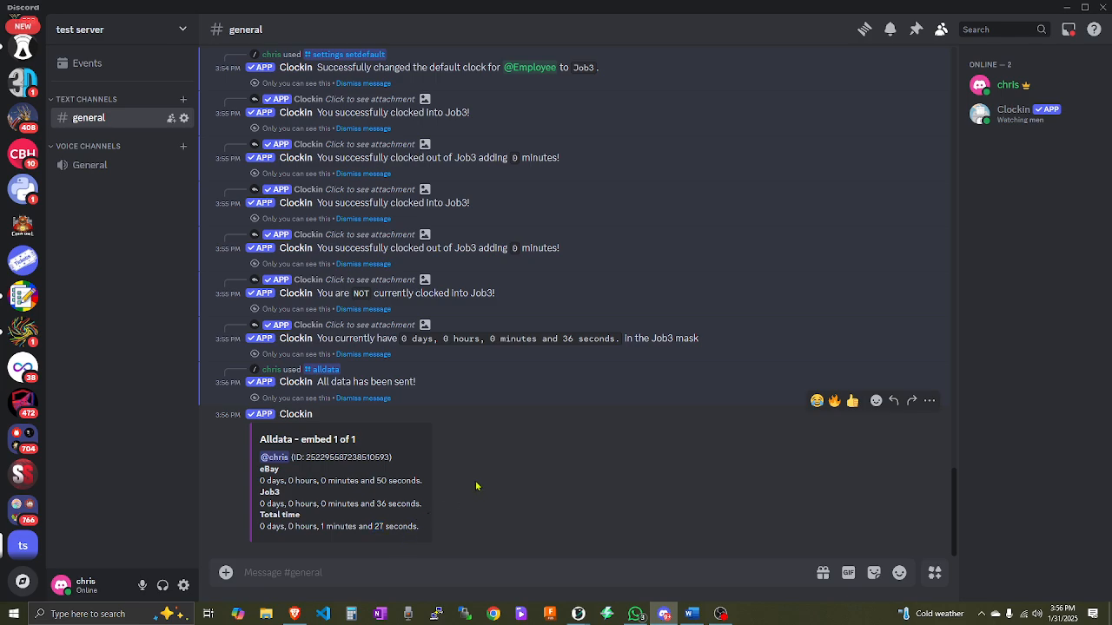
left_click_drag(325, 526, 403, 530)
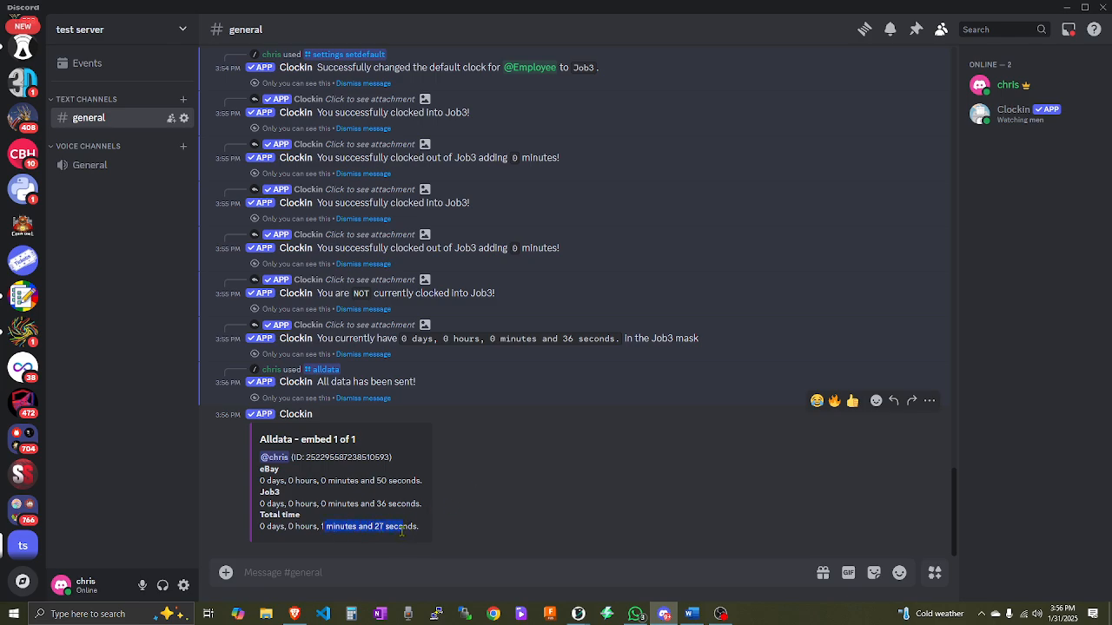
left_click(431, 531)
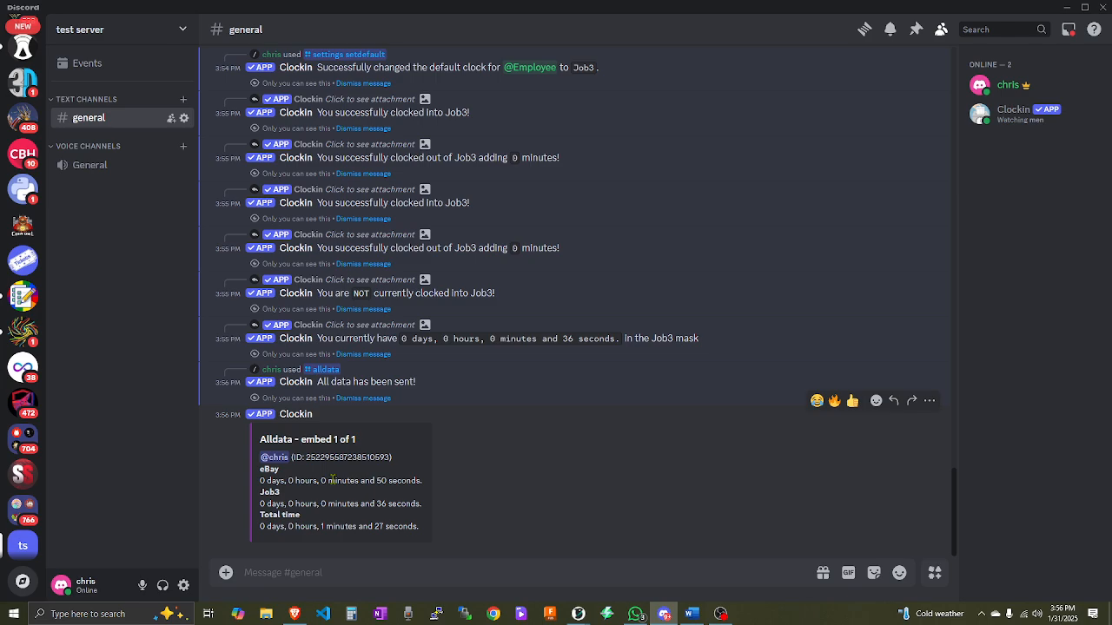
left_click_drag(318, 526, 422, 525)
left_click(408, 490)
left_click_drag(294, 528, 463, 550)
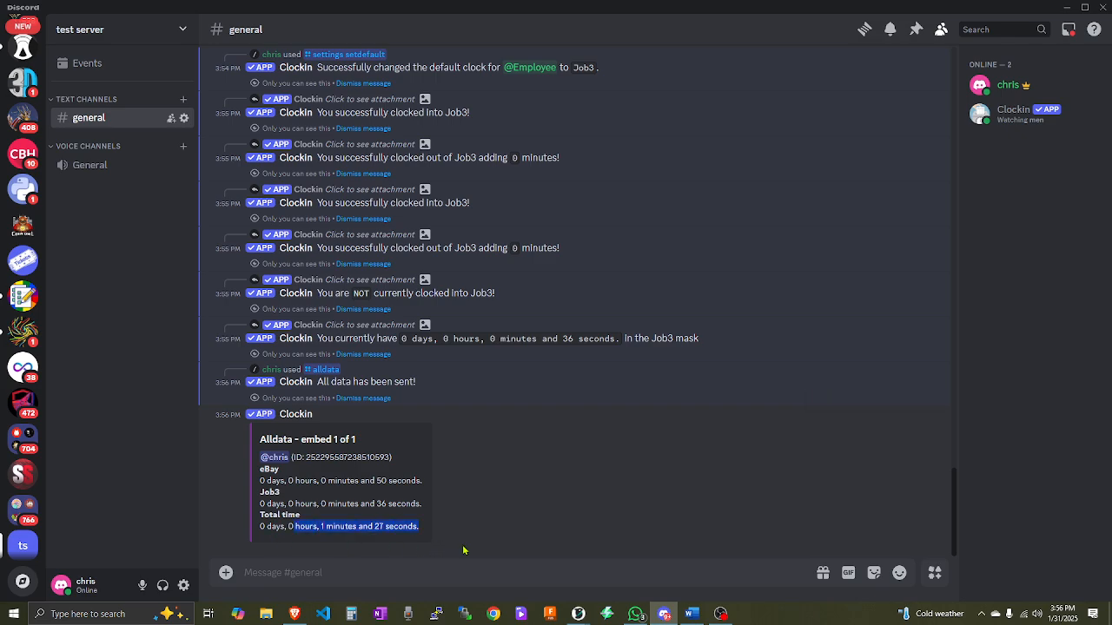
left_click(396, 512)
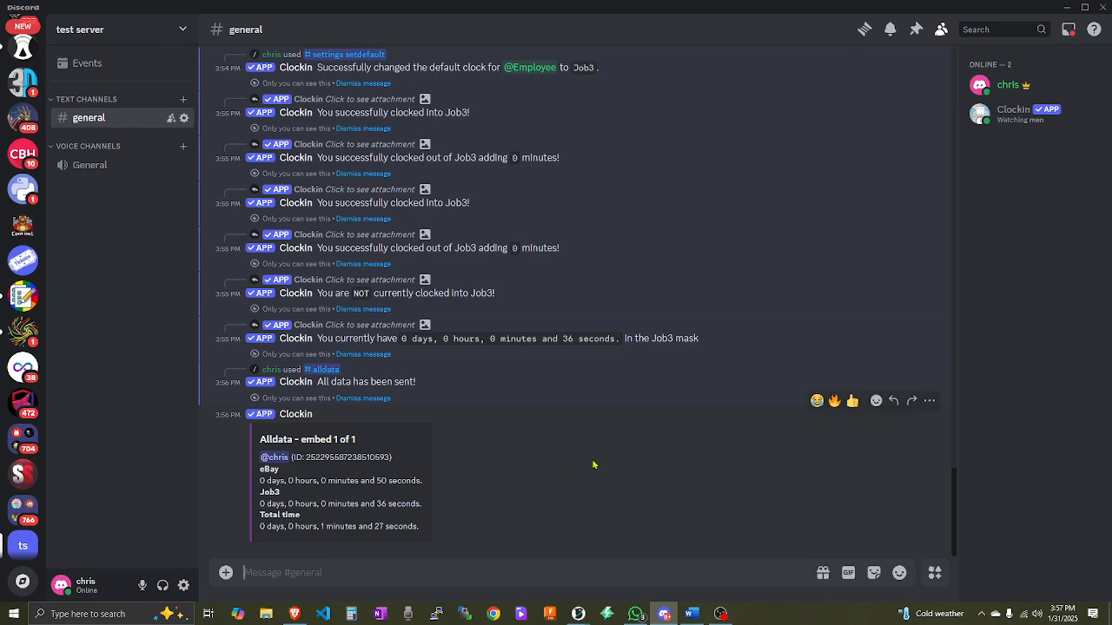
Look up the server owner's basic account information with the /userinfo command.
type("/user")
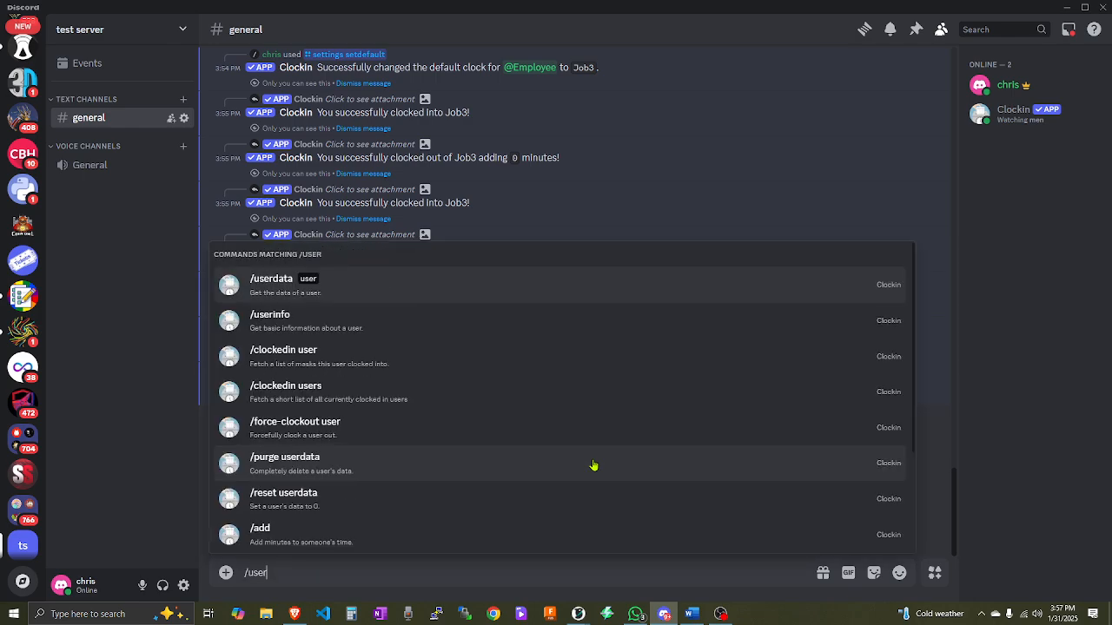
key("Down")
key("Tab")
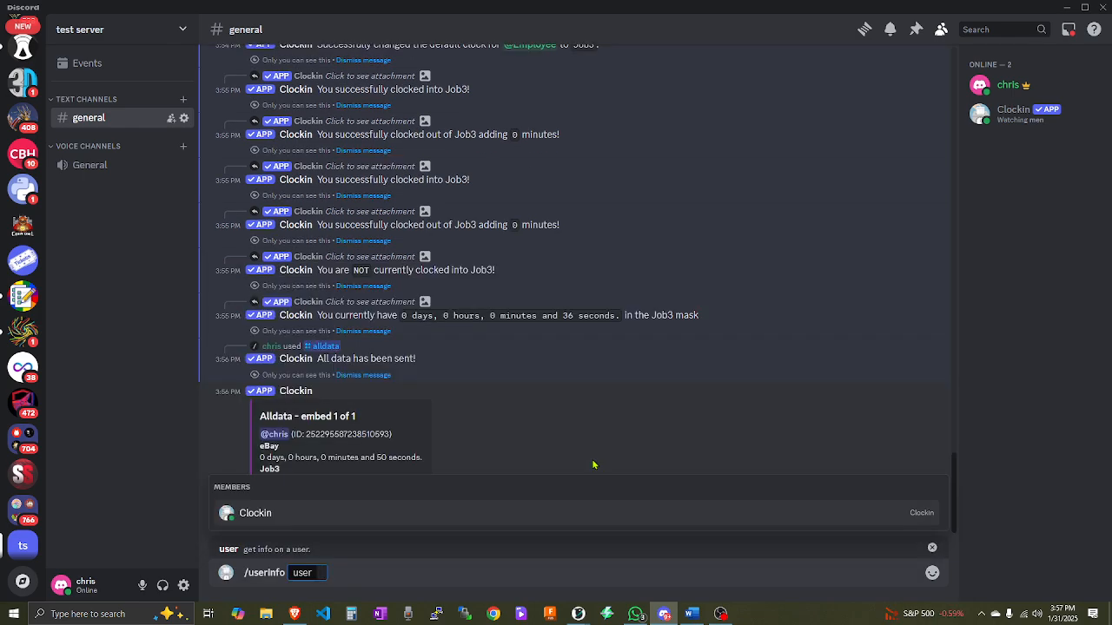
type("chri")
key("Tab")
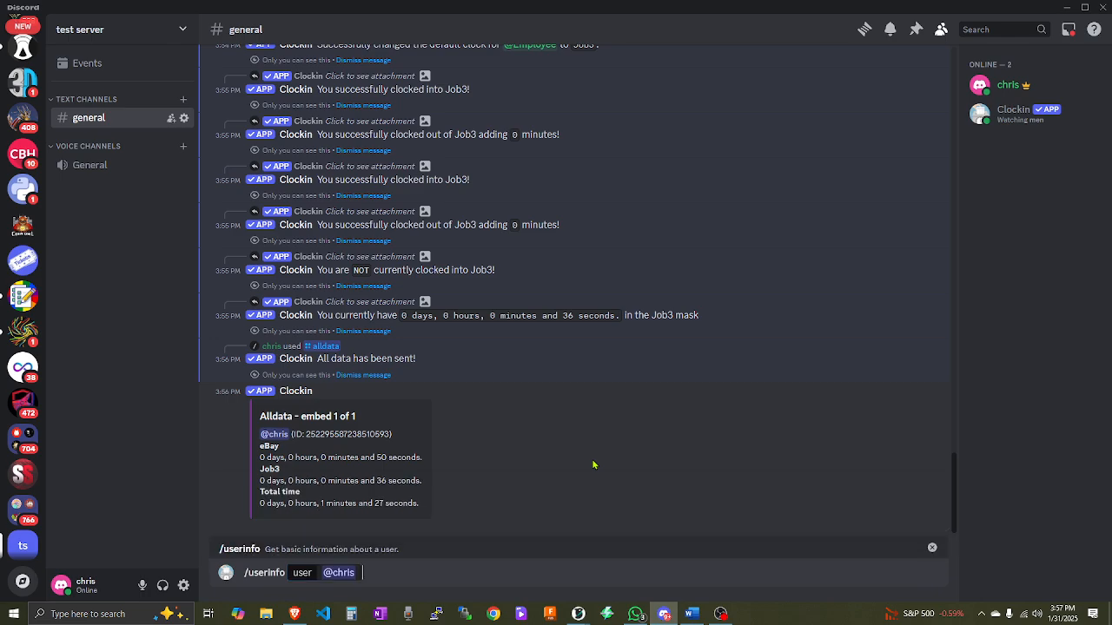
key("Return")
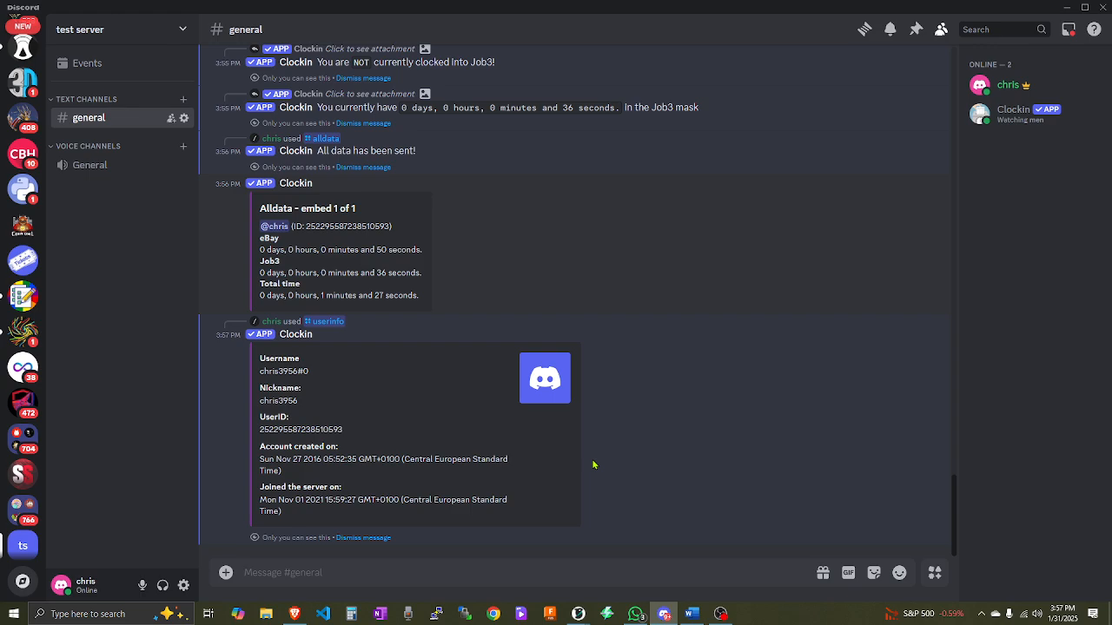
Look up the server owner's recorded mask data with the /userdata command.
key("Up")
key("BackSpace")
key("BackSpace")
key("BackSpace")
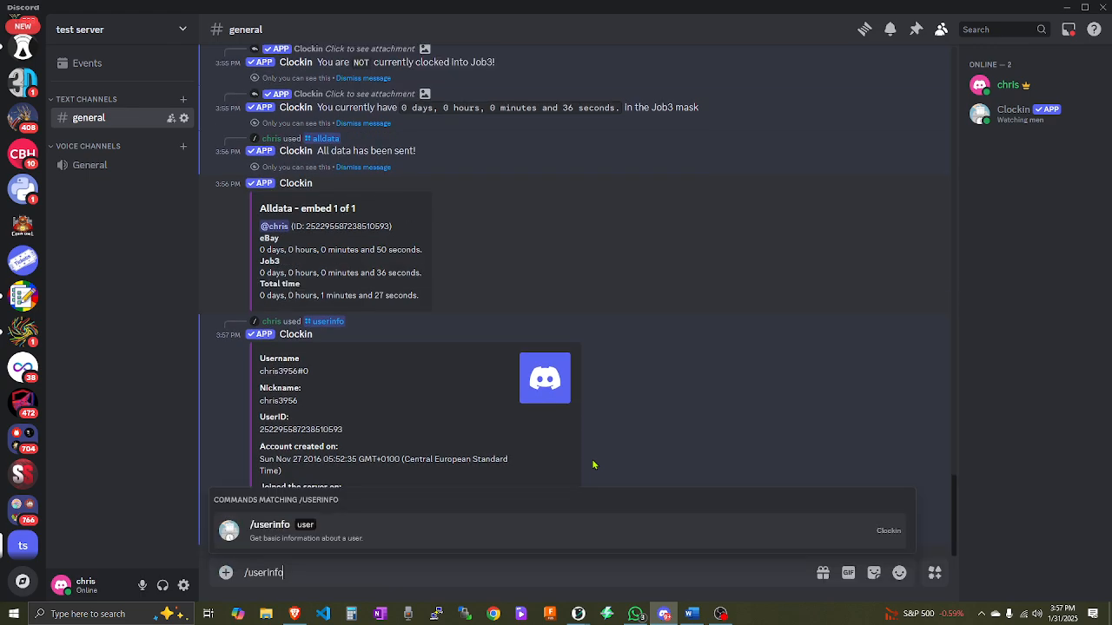
key("BackSpace")
key("BackSpace")
key("BackSpace")
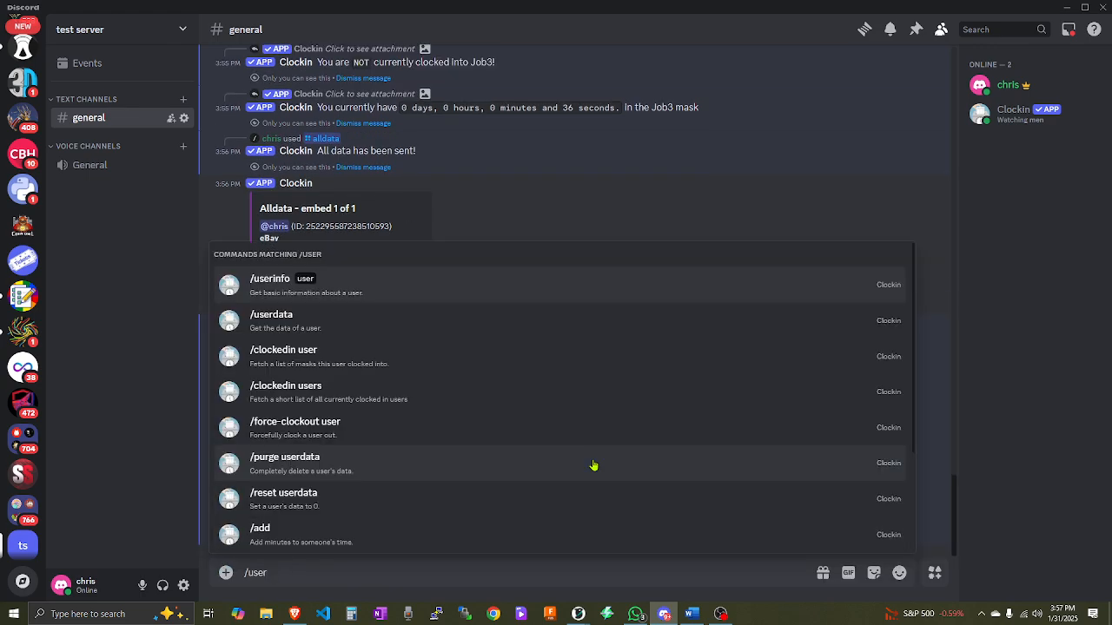
key("Down")
key("Tab")
type("chris")
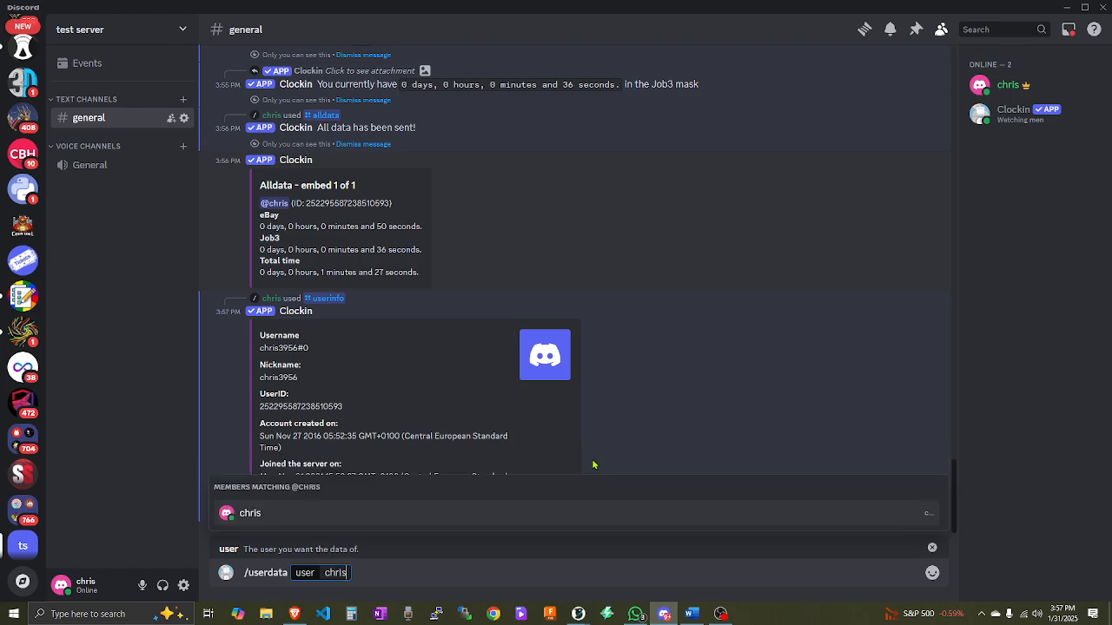
key("Return")
key("Return")
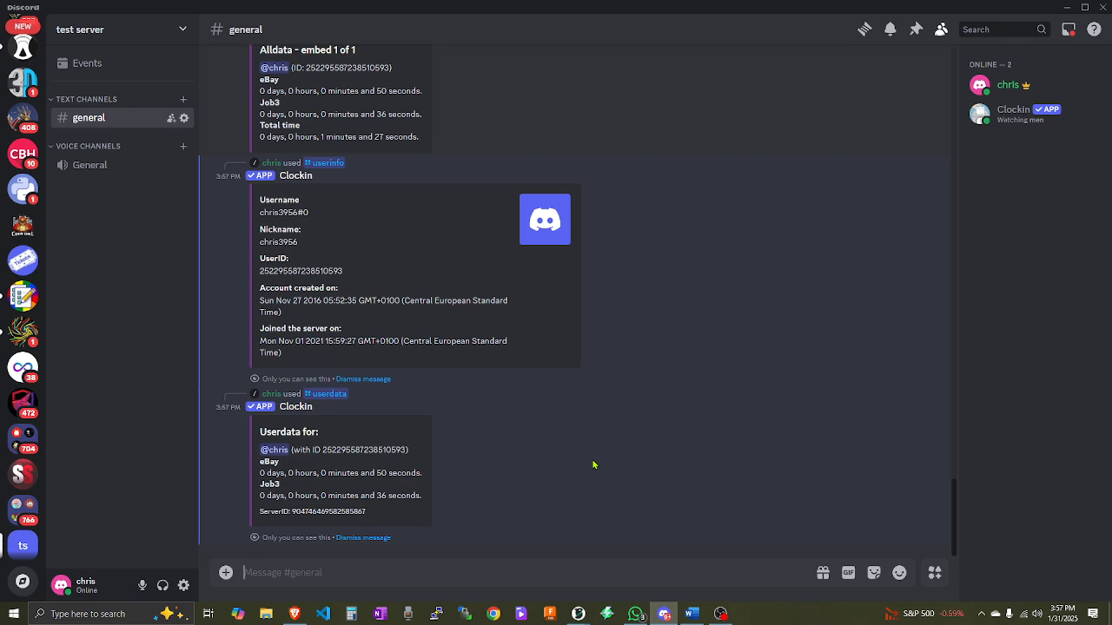
key("Up")
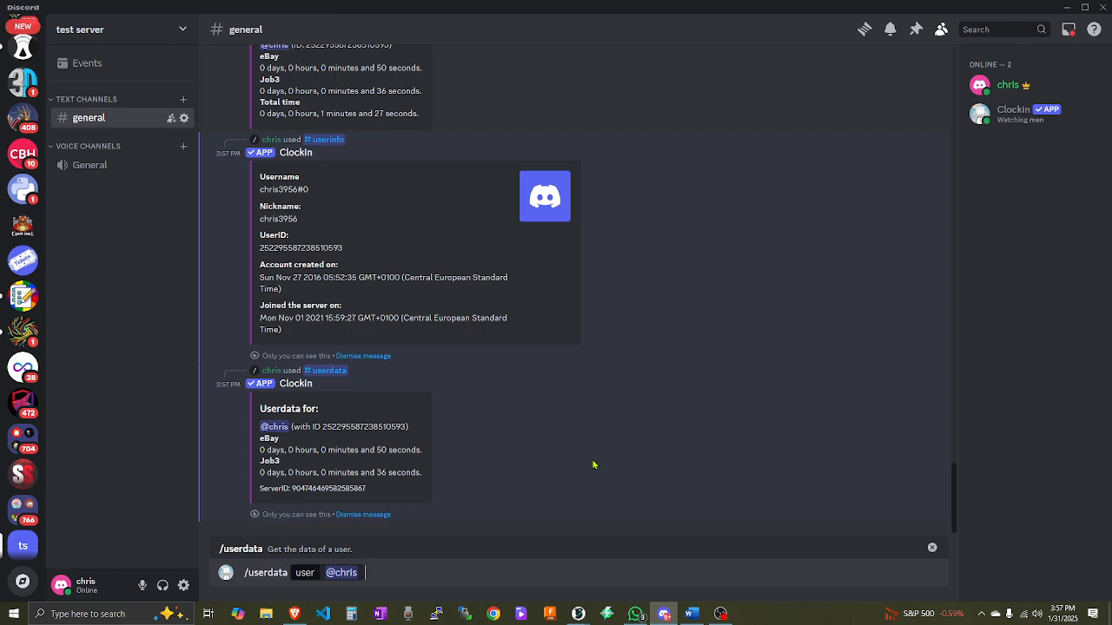
key("Left")
key("Left")
key("Left")
key("Left")
key("Right")
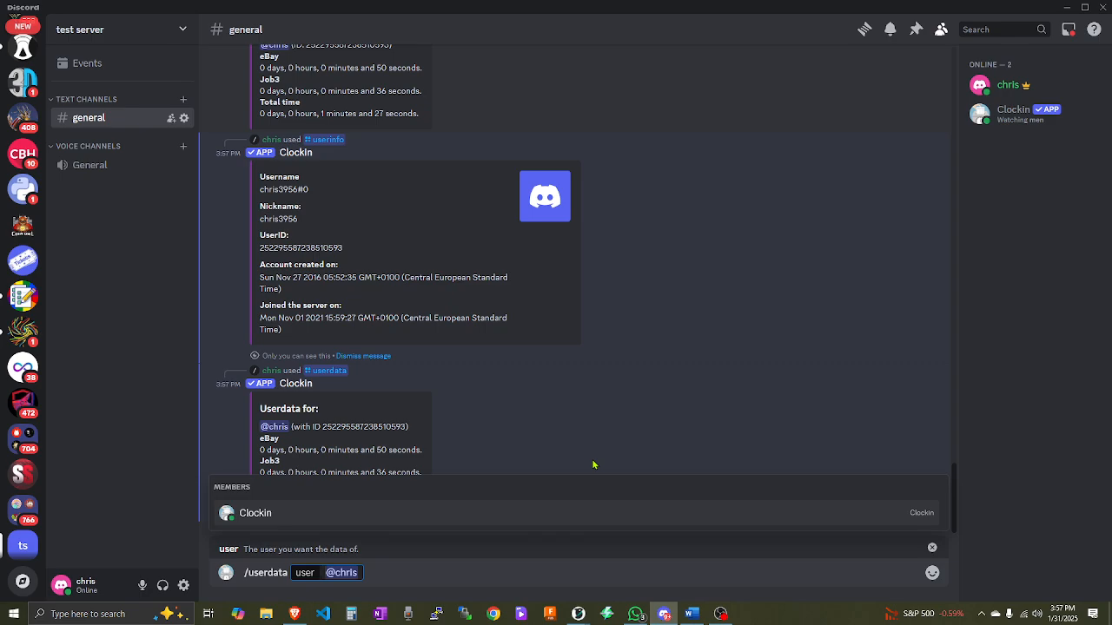
key("Return")
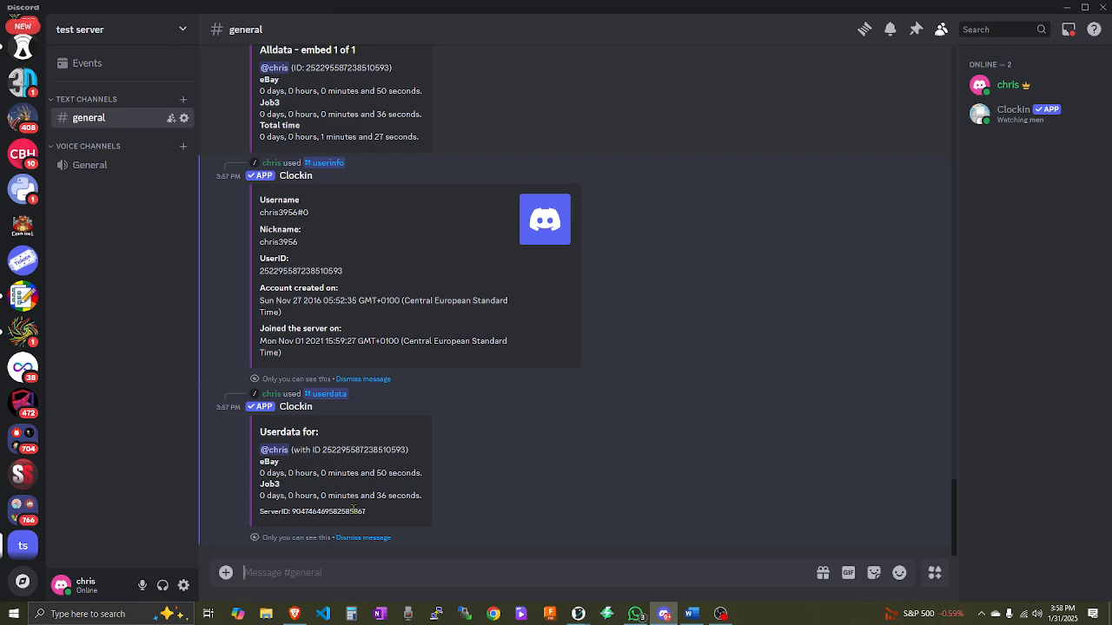
Delete everyone's clock-in data on the server with the /purge serverdata command, entering "confirm" as the confirmation.
type("/")
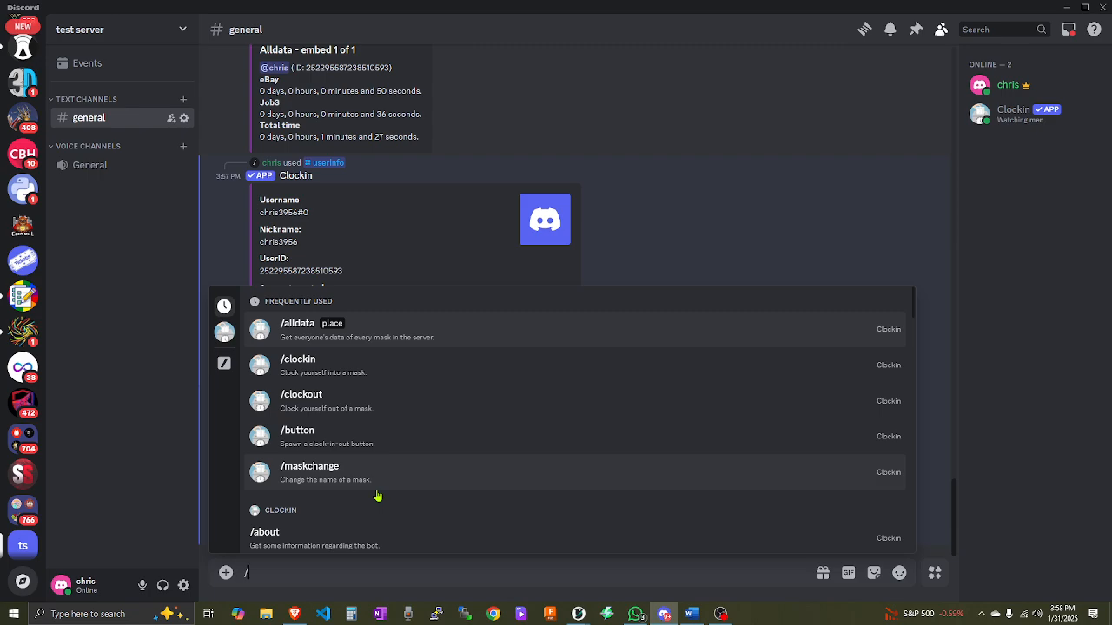
type("reste")
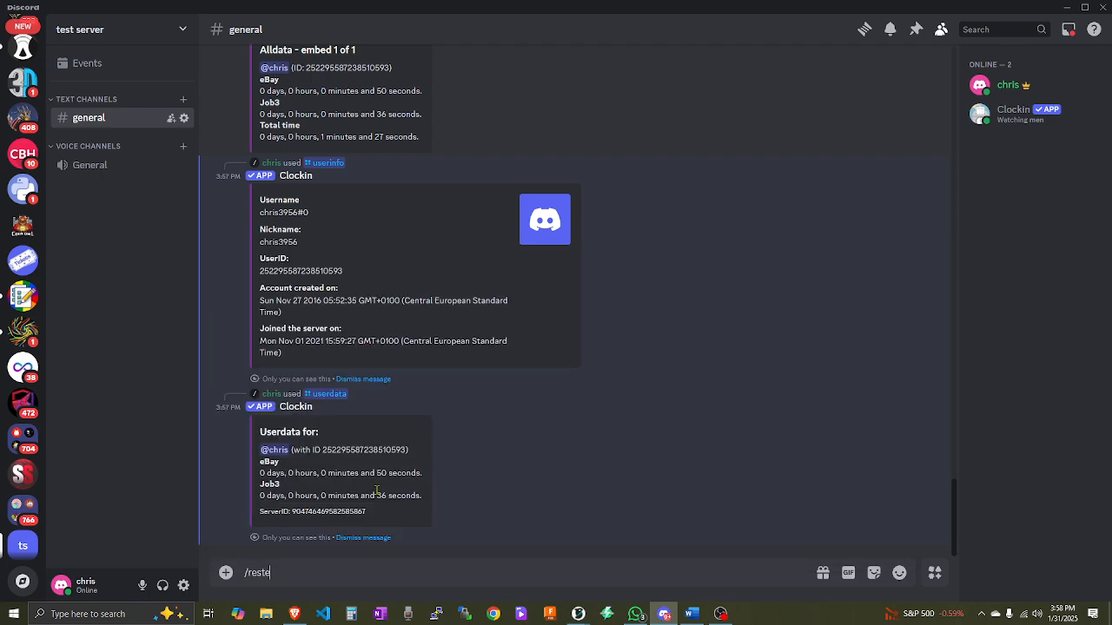
key("BackSpace")
key("BackSpace")
key("BackSpace")
key("BackSpace")
key("BackSpace")
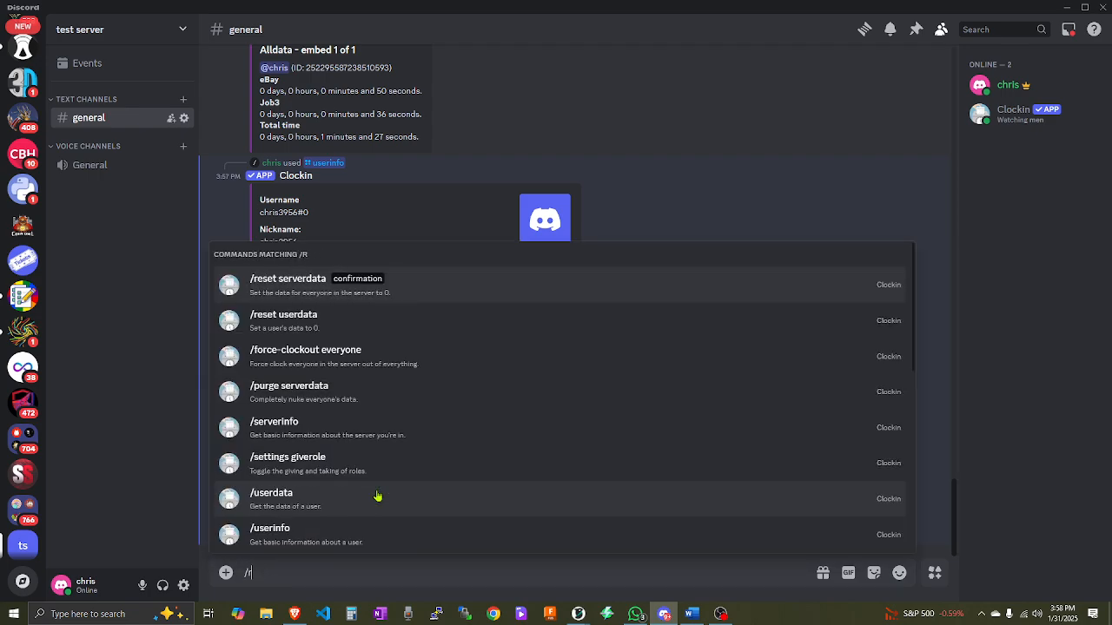
type("pur")
left_click(377, 496)
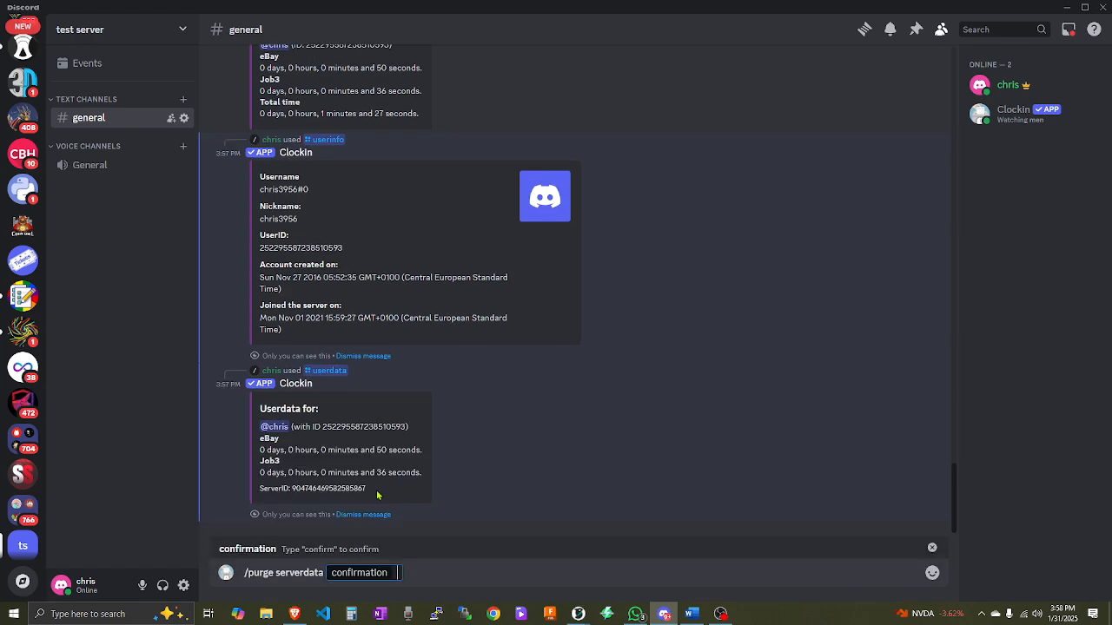
type("confirm")
key("Return")
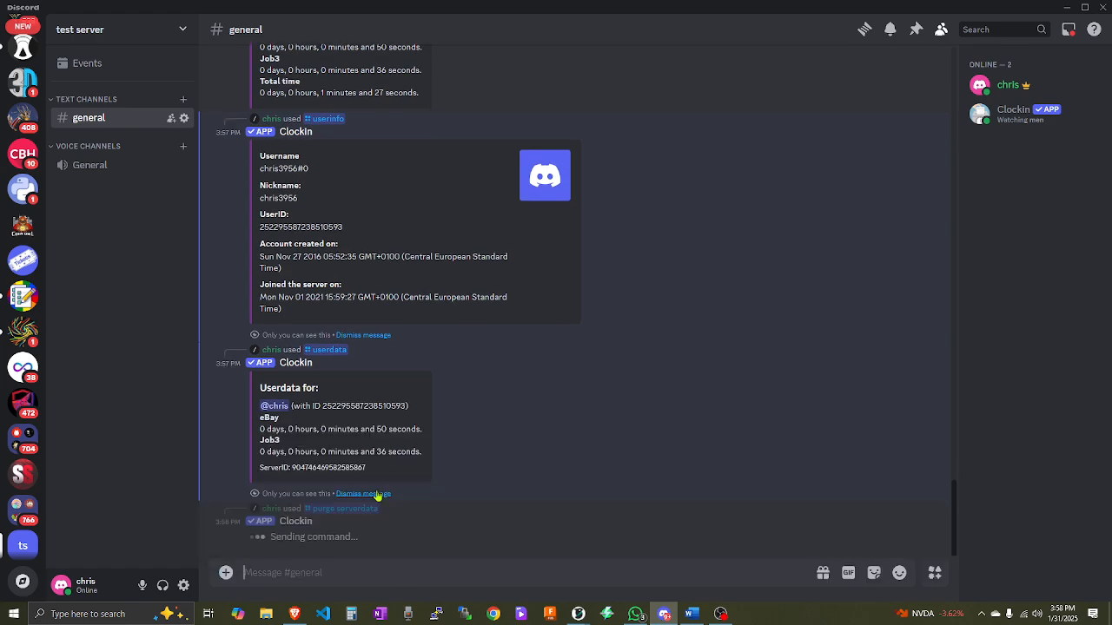